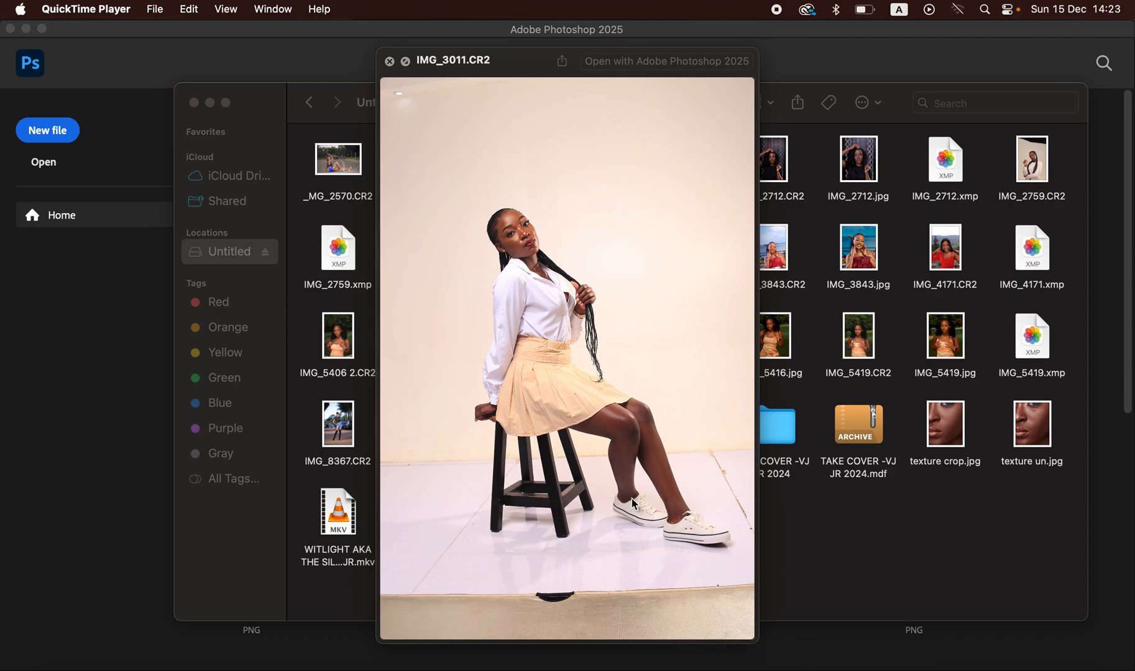
# Step: Close the Quick Look preview and open IMG_3011.CR2 with Adobe Photoshop 2025 (default)
pyautogui.click(391, 62)
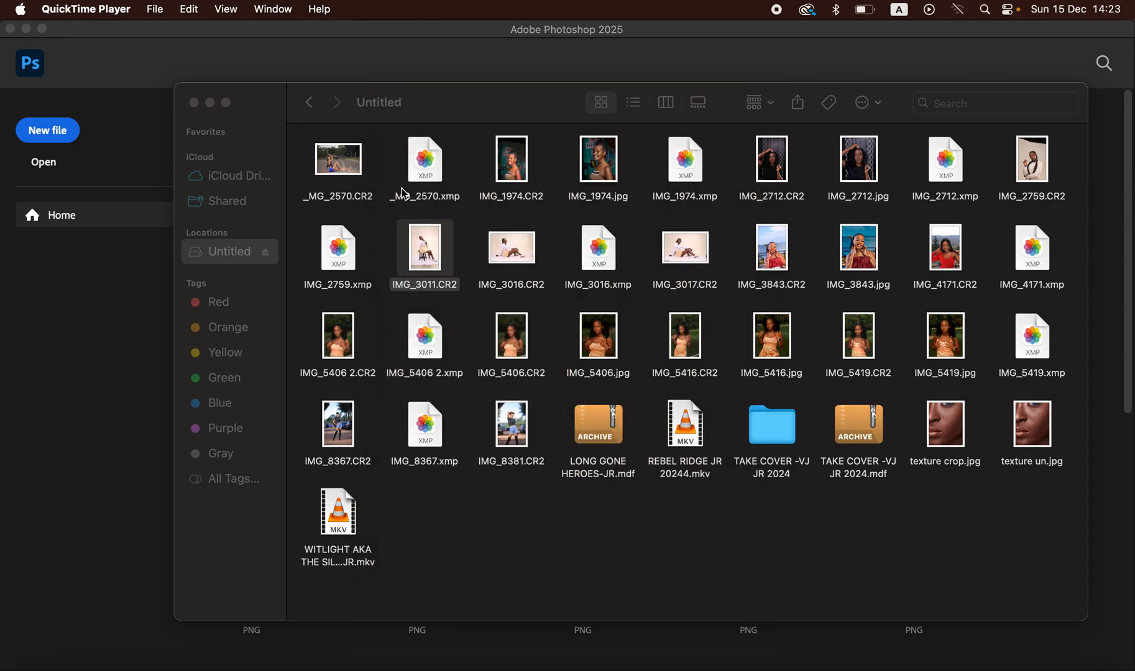
pyautogui.rightClick(423, 254)
pyautogui.moveTo(457, 281)
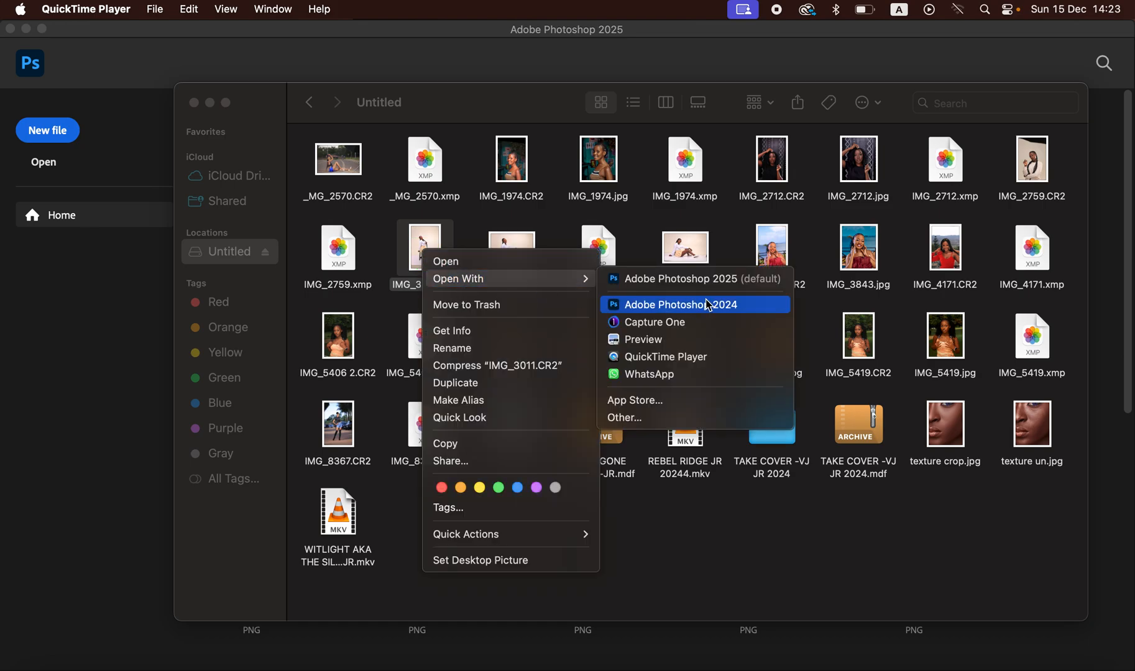
pyautogui.click(740, 281)
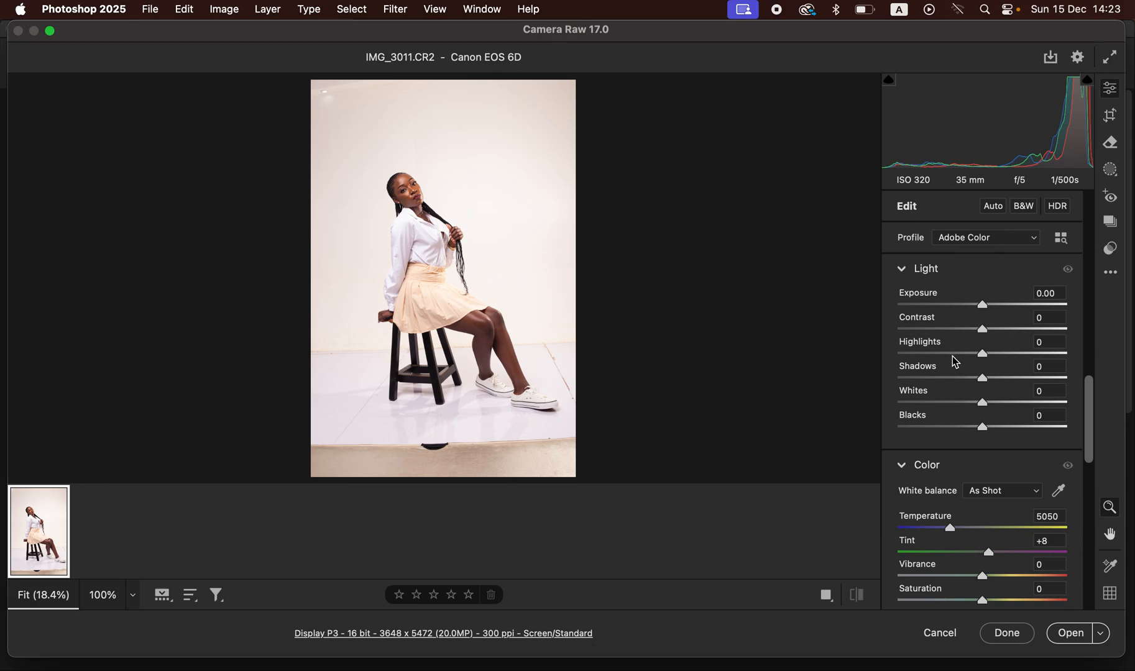
# Step: Set Highlights -66, Whites -57, Shadows +18 and Contrast +8, then compare before and after
pyautogui.moveTo(983, 354); pyautogui.dragTo(933, 357)
pyautogui.moveTo(982, 403); pyautogui.dragTo(945, 403)
pyautogui.moveTo(932, 356); pyautogui.dragTo(928, 357)
pyautogui.moveTo(945, 403); pyautogui.dragTo(940, 406)
pyautogui.moveTo(1002, 379); pyautogui.dragTo(1001, 383)
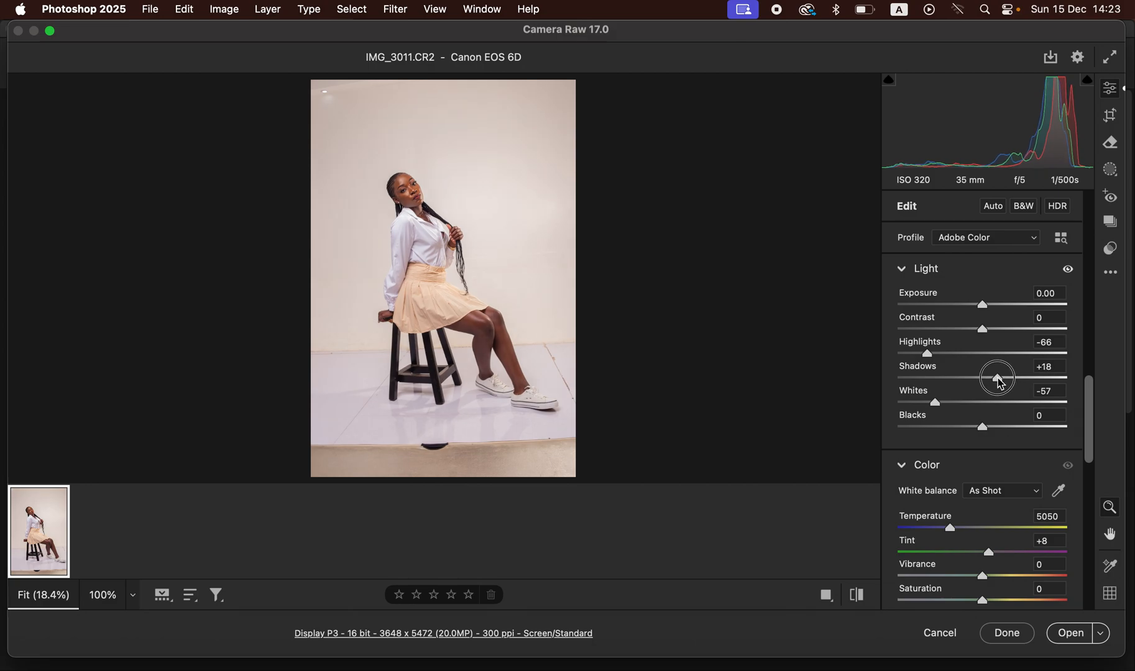
pyautogui.moveTo(984, 330); pyautogui.dragTo(992, 331)
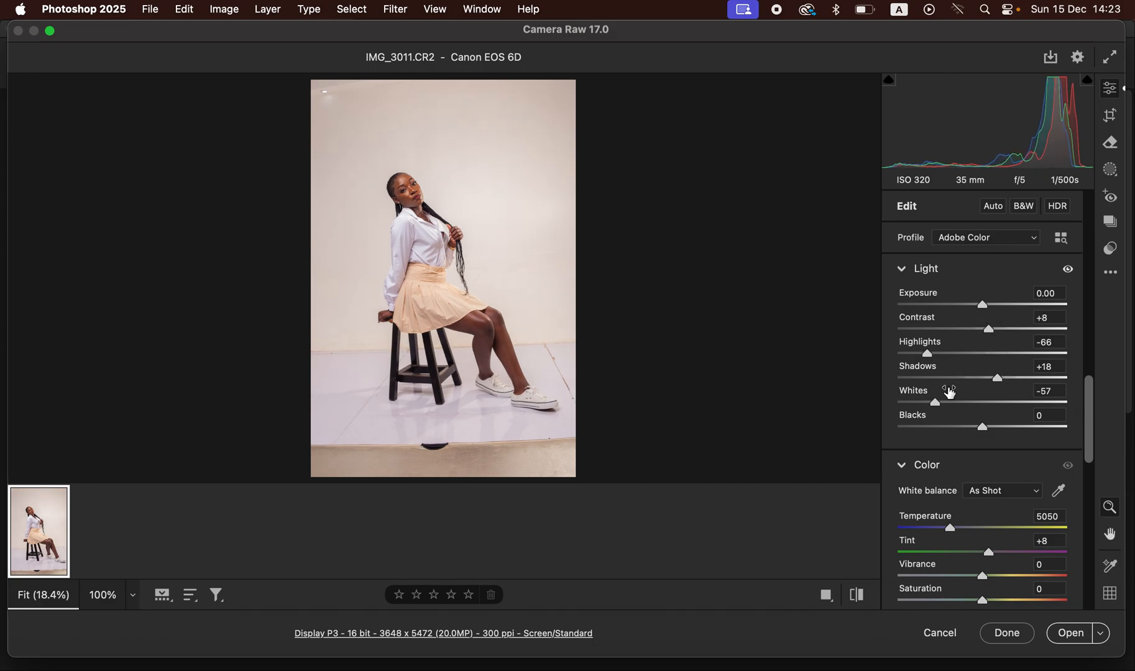
pyautogui.click(859, 596)
pyautogui.click(860, 599)
# Step: Keep the workflow output depth at 16 Bits/Channel and confirm the workflow options
pyautogui.click(550, 635)
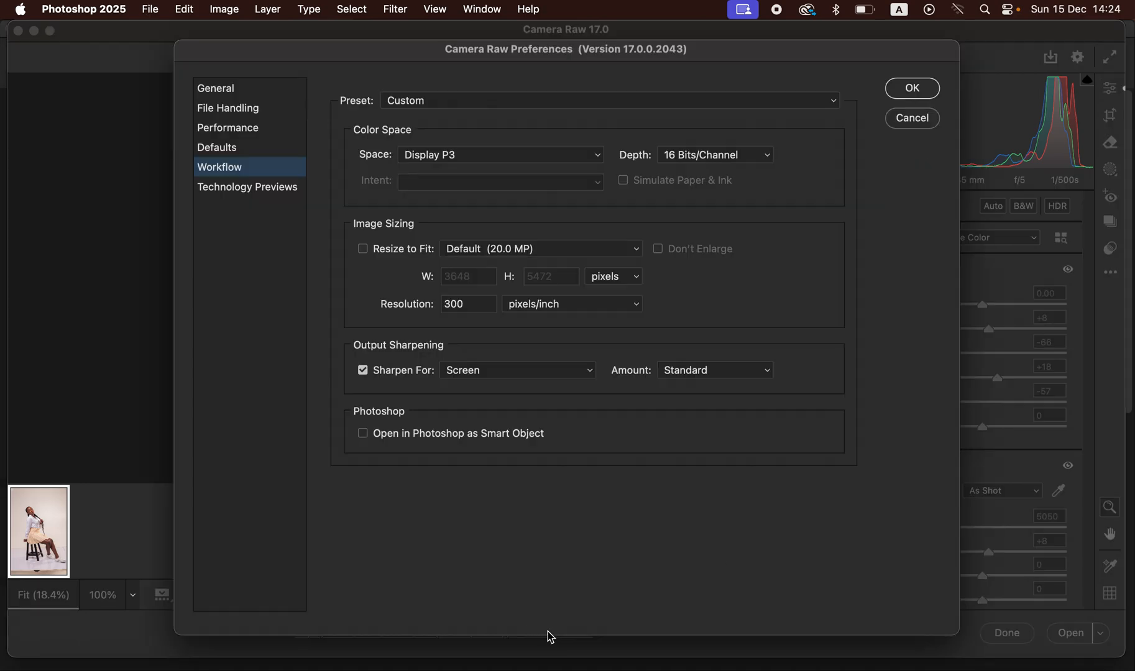
pyautogui.click(697, 161)
pyautogui.click(697, 155)
pyautogui.click(913, 89)
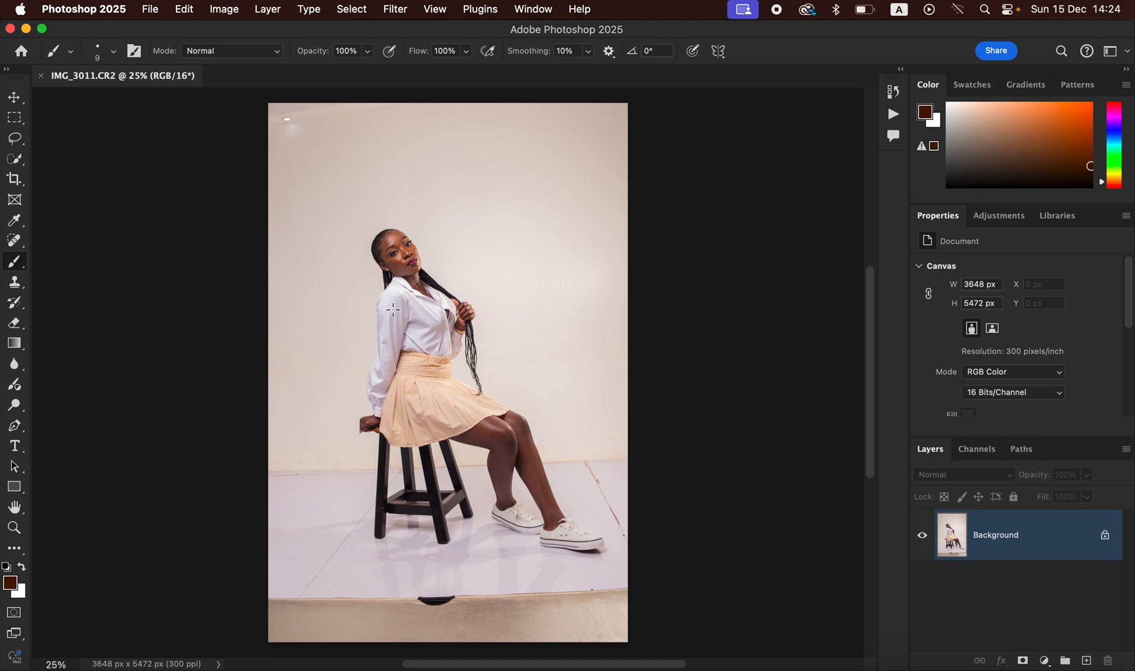
# Step: Apply the 4 : 5 (8 : 10) crop ratio preset and reposition the photo inside the crop frame
pyautogui.click(14, 180)
pyautogui.click(138, 53)
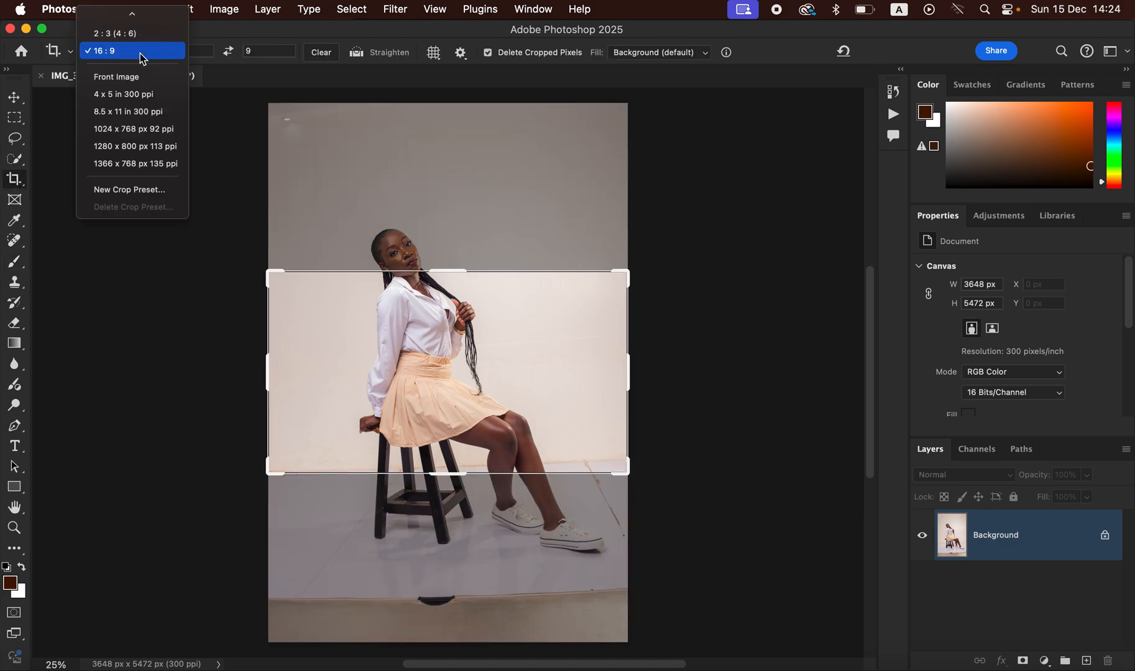
pyautogui.scroll(3, 142, 78)
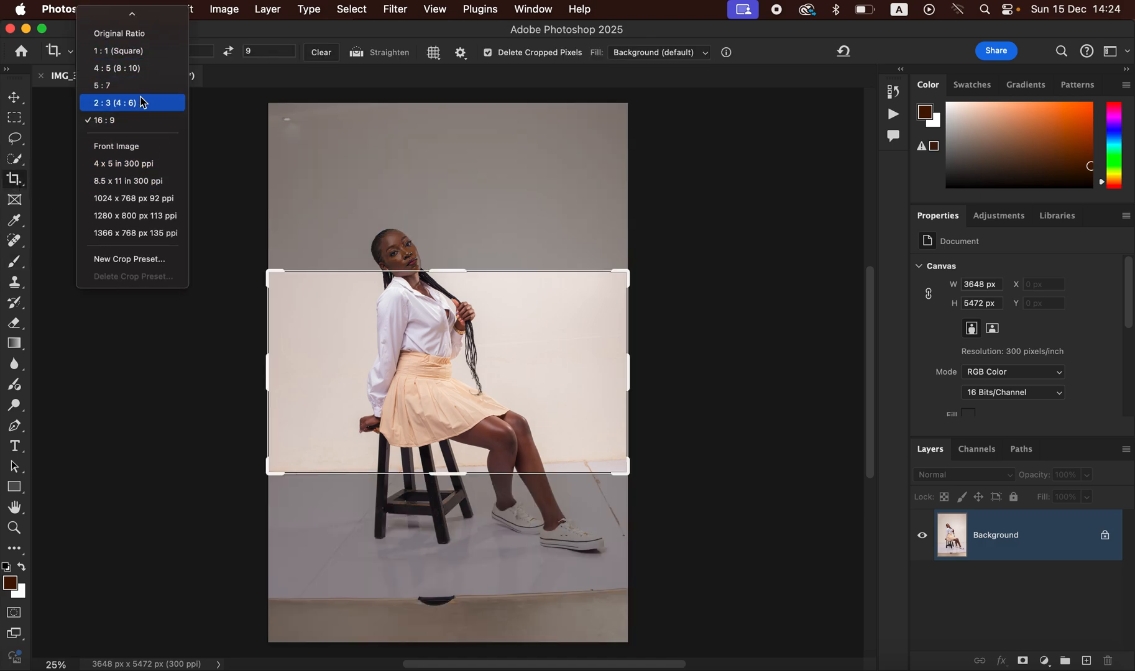
pyautogui.click(142, 69)
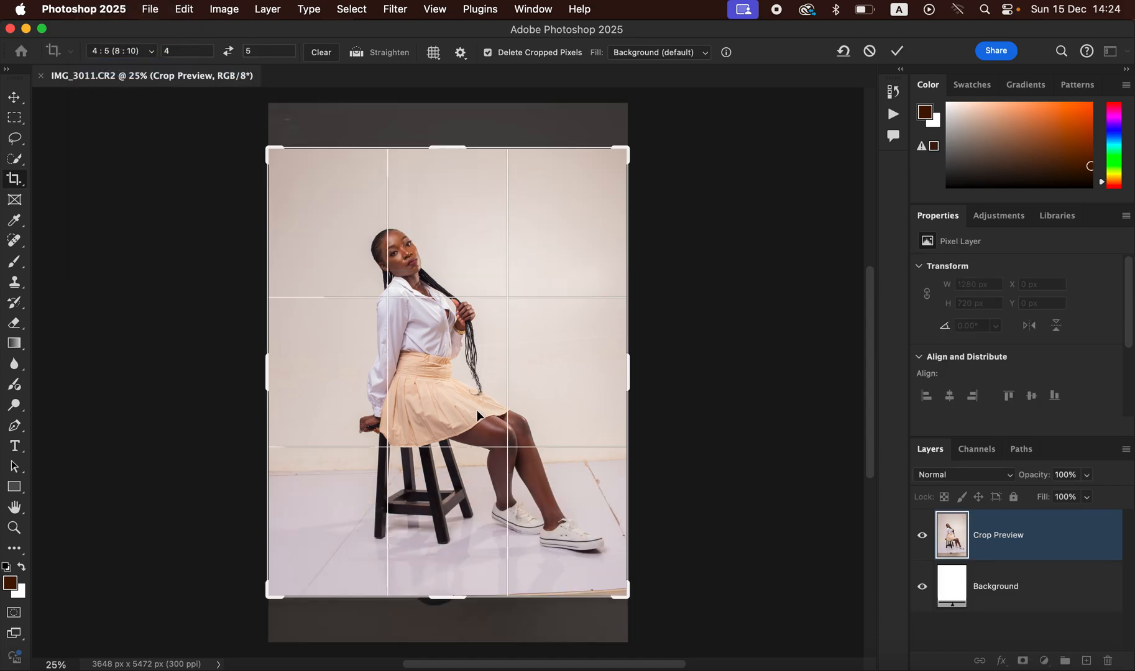
pyautogui.moveTo(478, 413); pyautogui.dragTo(482, 418)
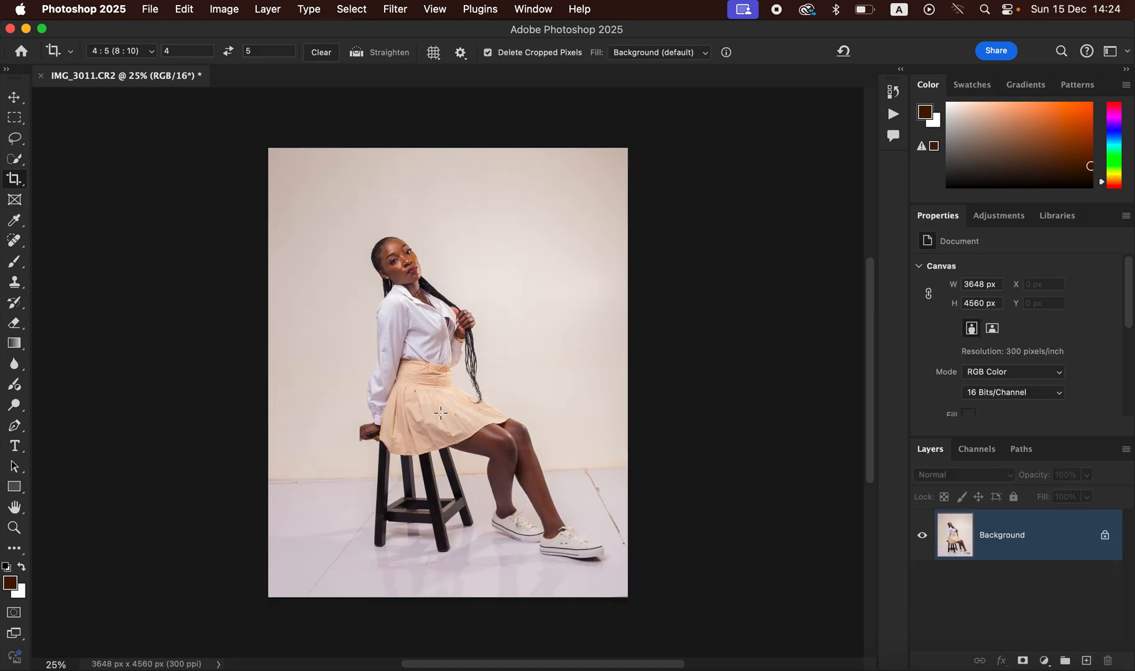
pyautogui.press('super+equal')
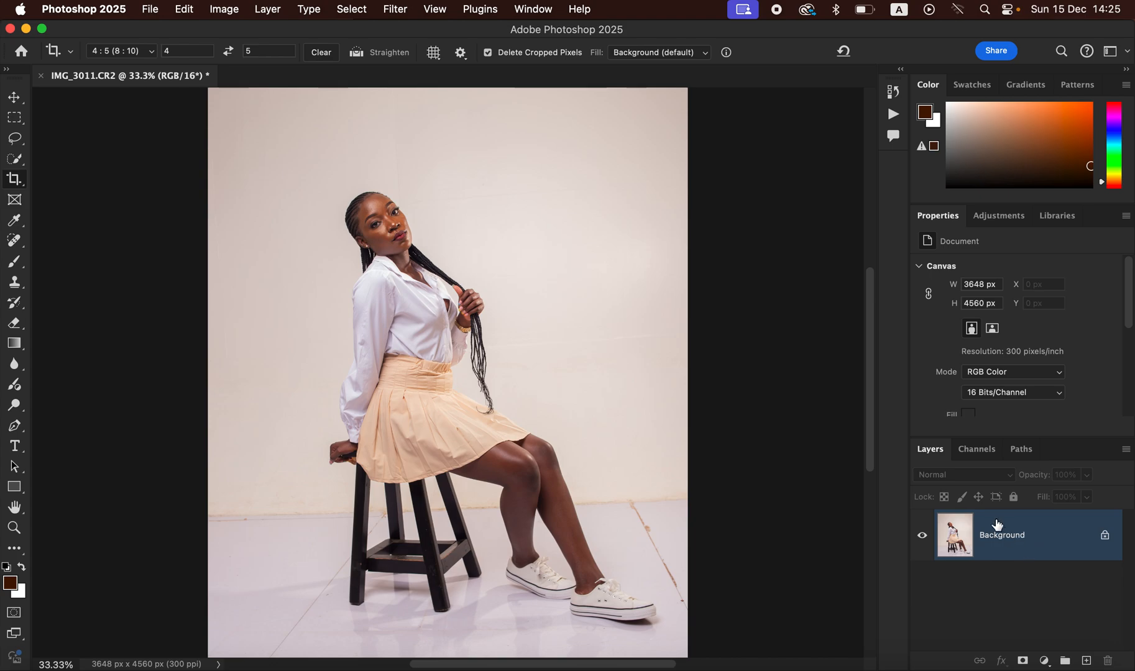
# Step: Duplicate the photo into layers named 'low' and 'high', then select low and hide high
pyautogui.press('super+j')
pyautogui.press('super+j')
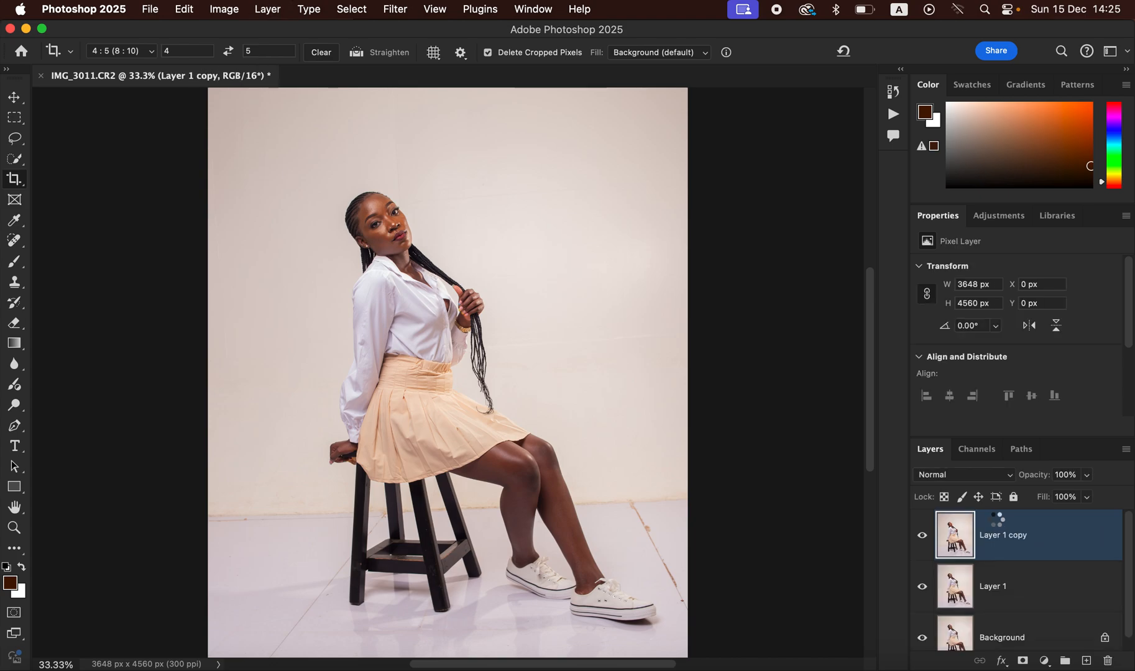
pyautogui.doubleClick(1001, 587)
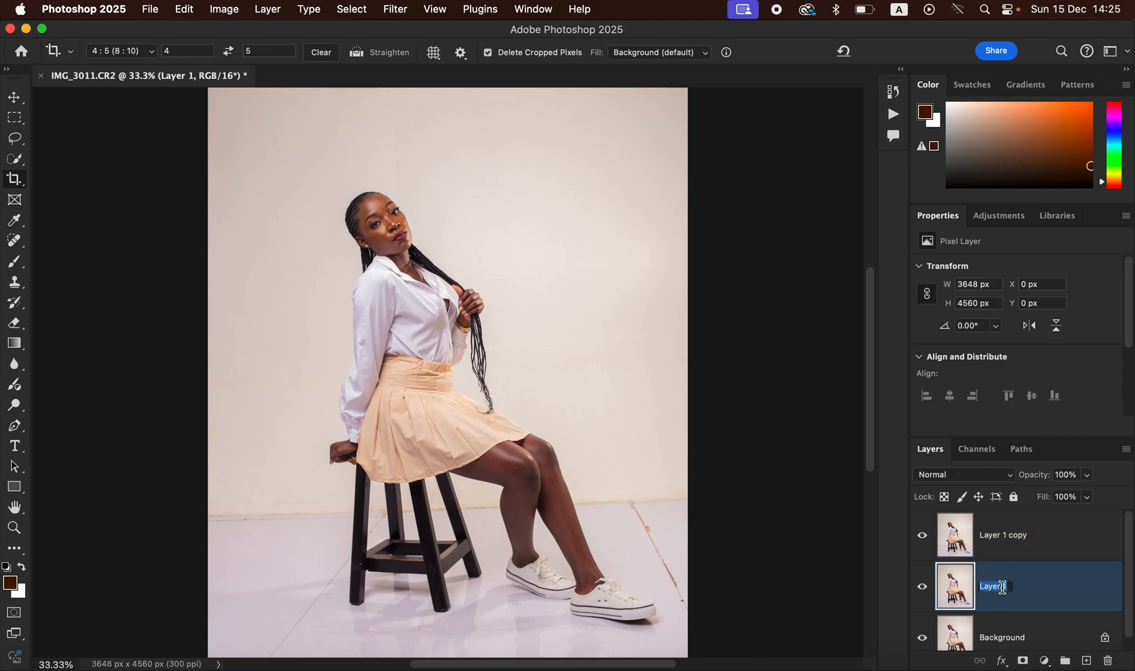
pyautogui.write('low')
pyautogui.press('Return')
pyautogui.doubleClick(1001, 536)
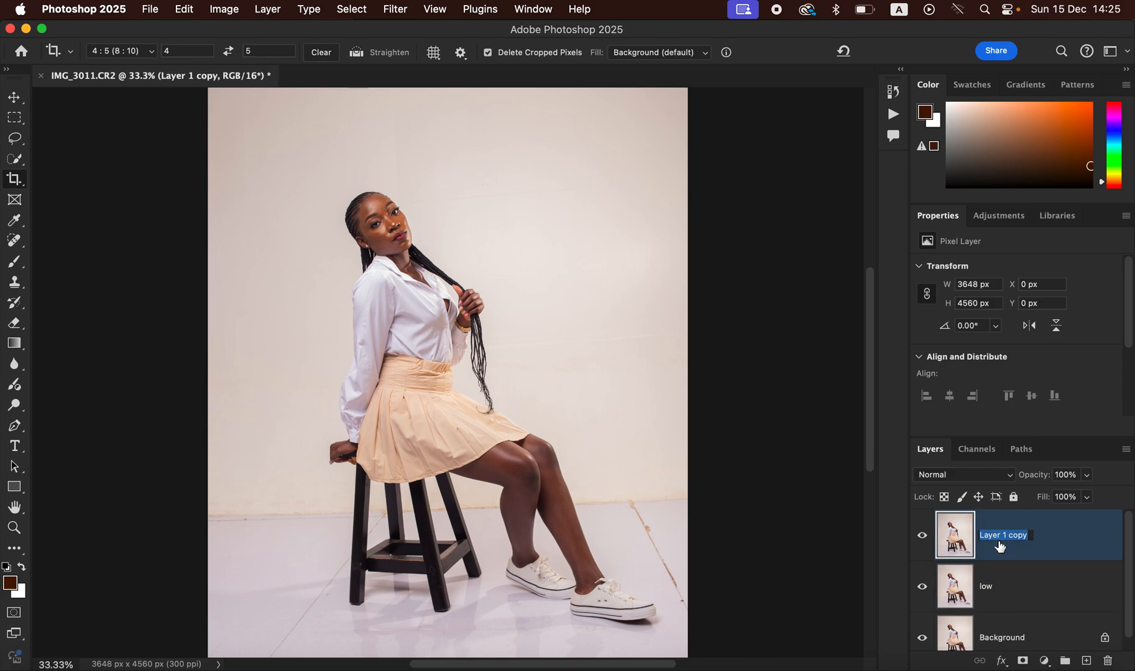
pyautogui.write('high')
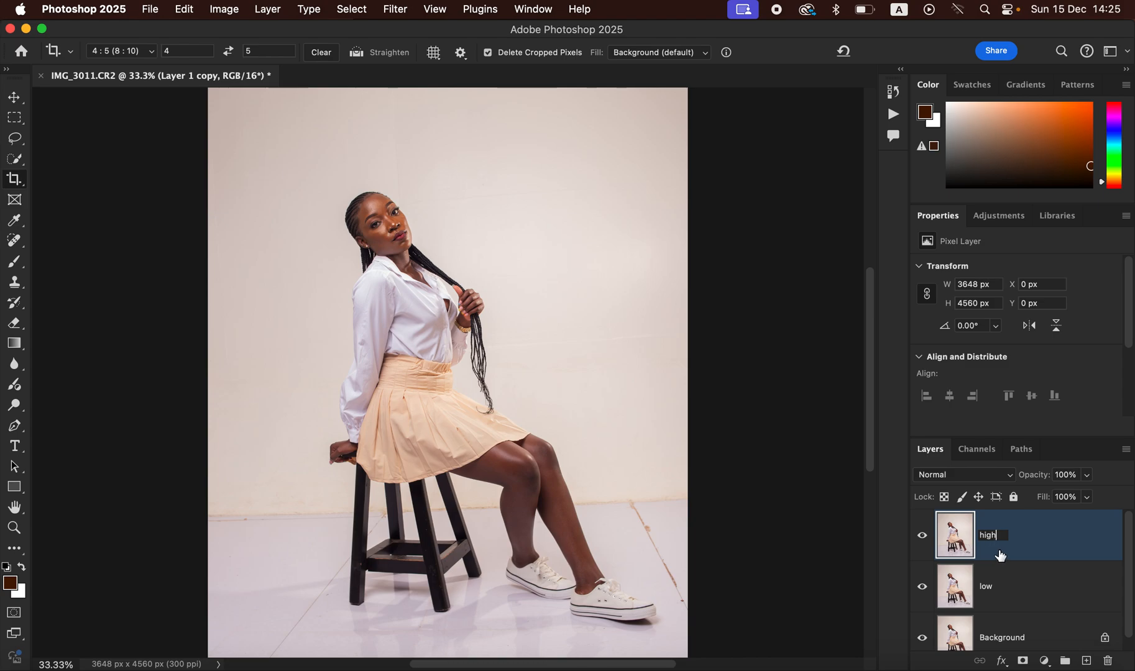
pyautogui.press('Return')
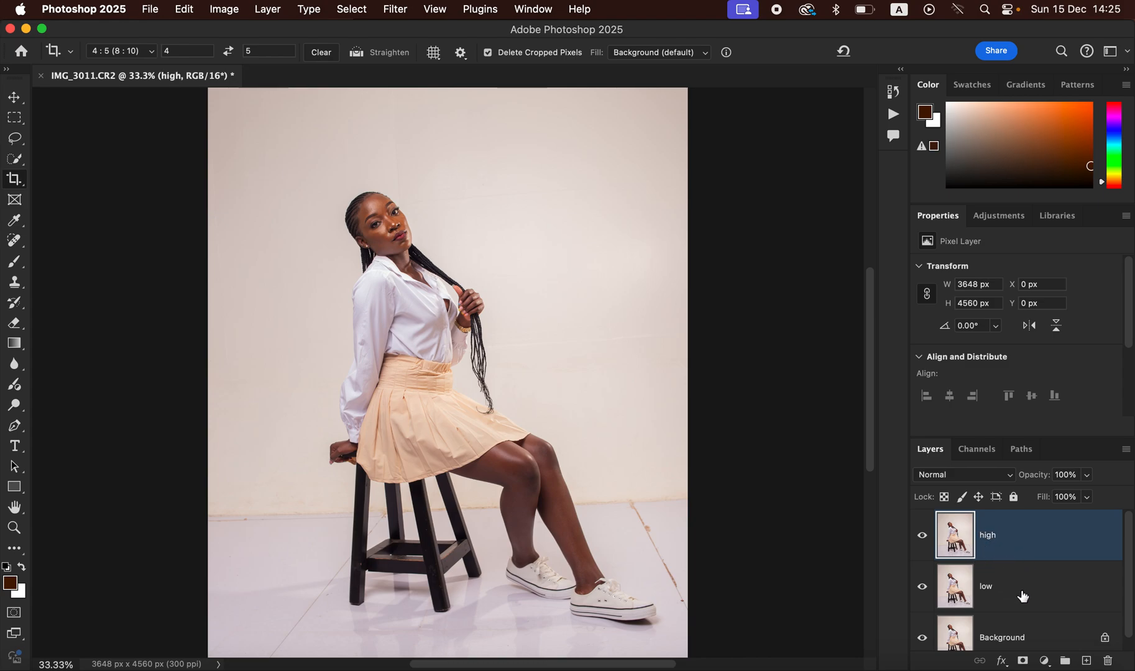
pyautogui.click(1020, 596)
pyautogui.click(923, 536)
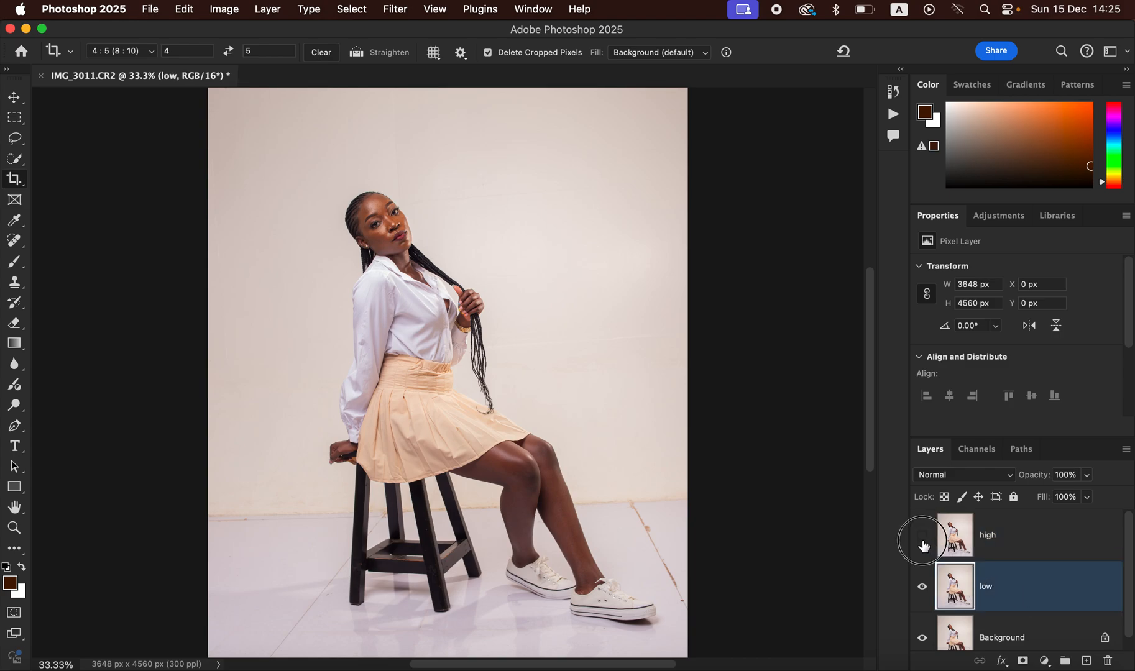
# Step: Blur the low layer with a 4.0-pixel Gaussian Blur, then select and show high
pyautogui.click(396, 9)
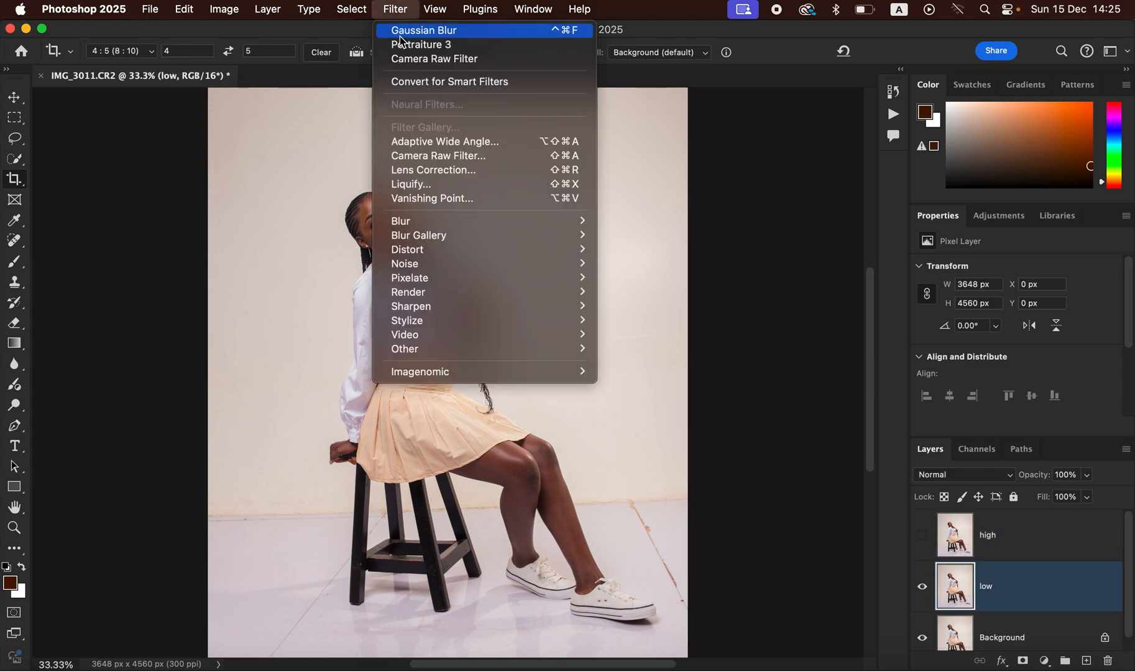
pyautogui.moveTo(432, 222)
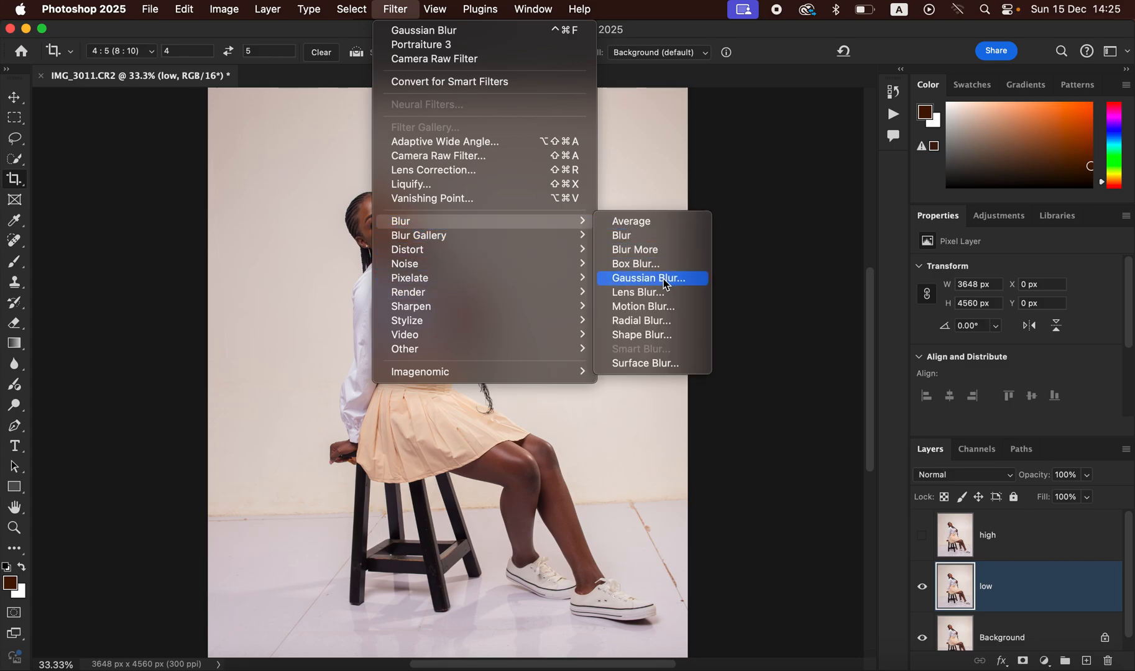
pyautogui.click(665, 284)
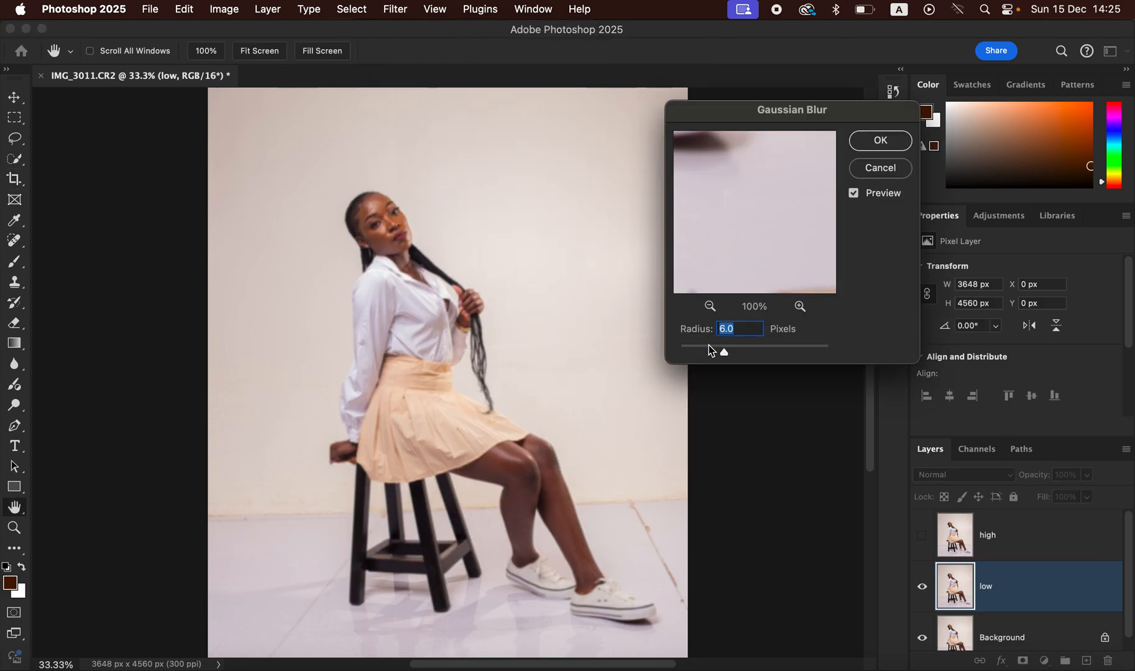
pyautogui.moveTo(720, 355); pyautogui.dragTo(679, 355)
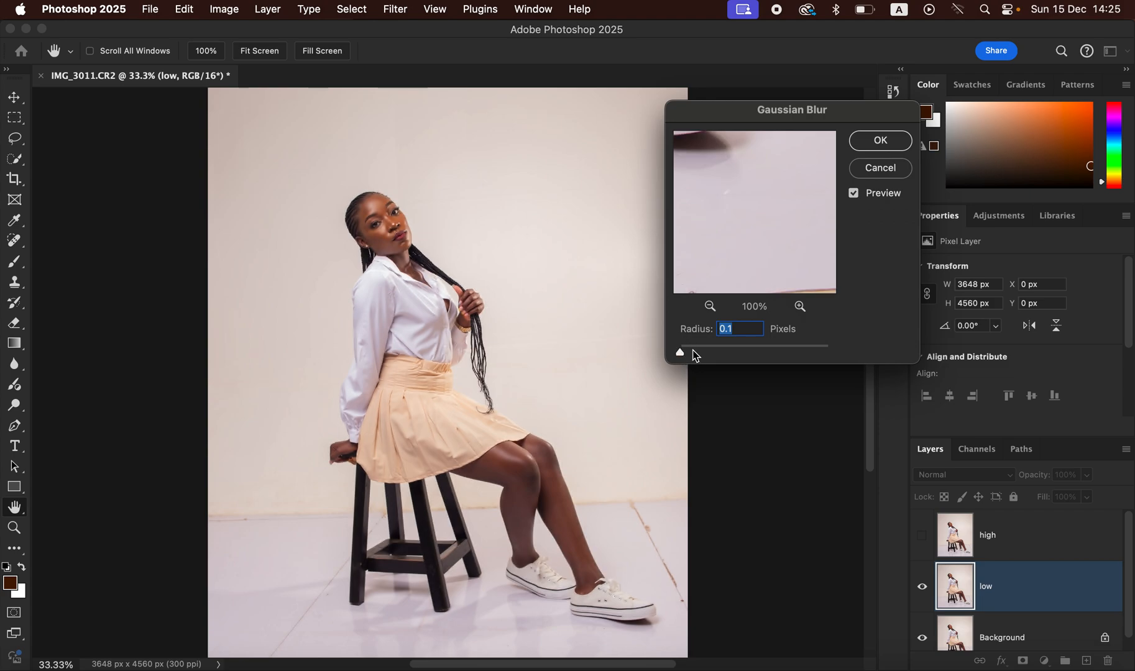
pyautogui.click(377, 210)
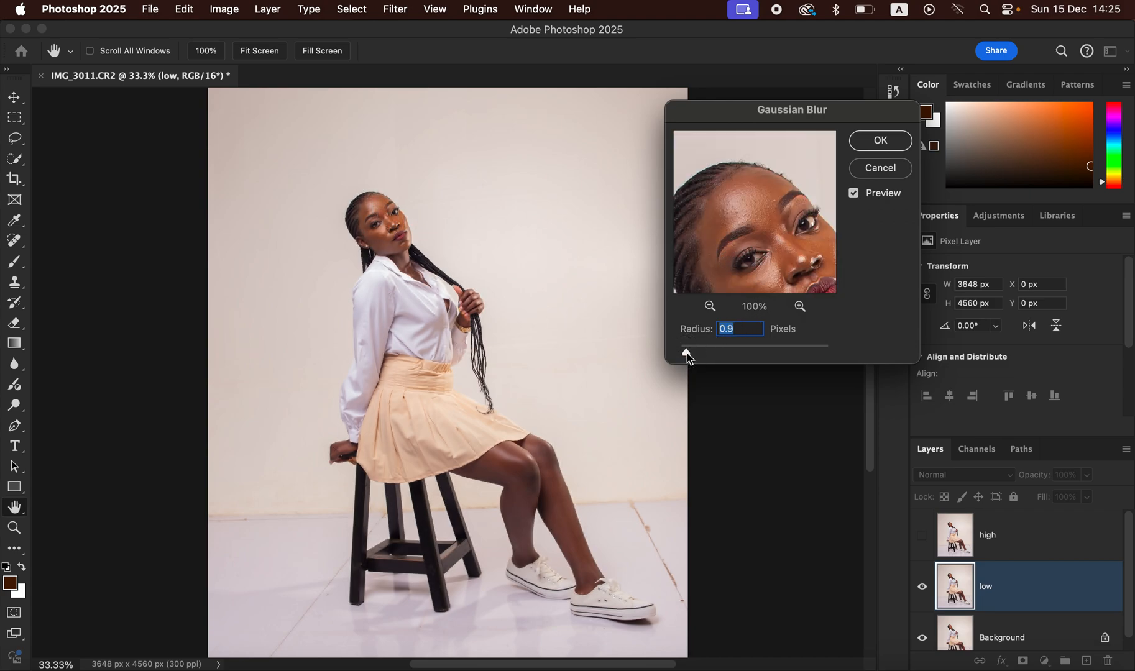
pyautogui.moveTo(693, 359); pyautogui.dragTo(700, 357)
pyautogui.moveTo(705, 355); pyautogui.dragTo(710, 353)
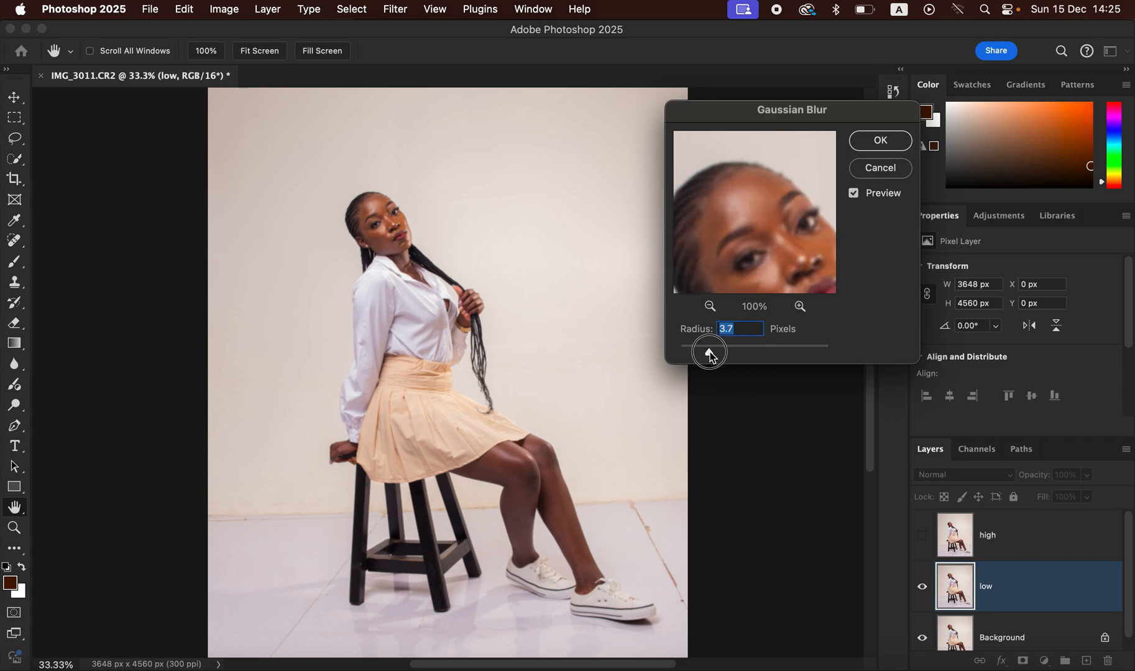
pyautogui.moveTo(712, 355); pyautogui.dragTo(713, 353)
pyautogui.moveTo(768, 224); pyautogui.dragTo(754, 195)
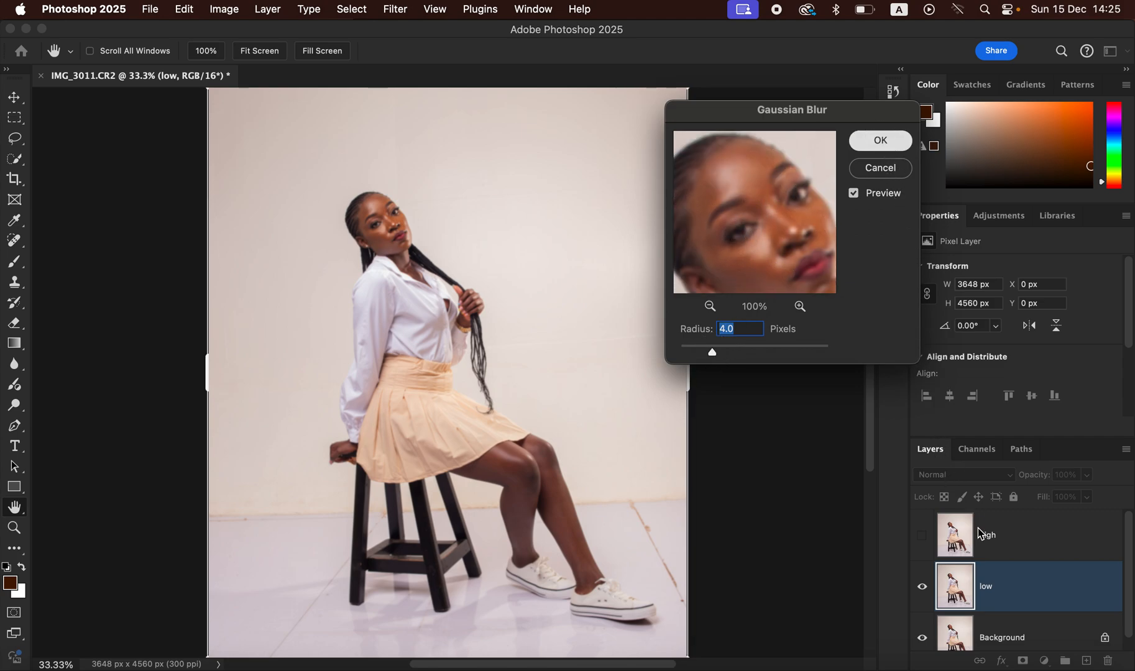
pyautogui.press('Return')
pyautogui.click(1015, 542)
pyautogui.click(922, 536)
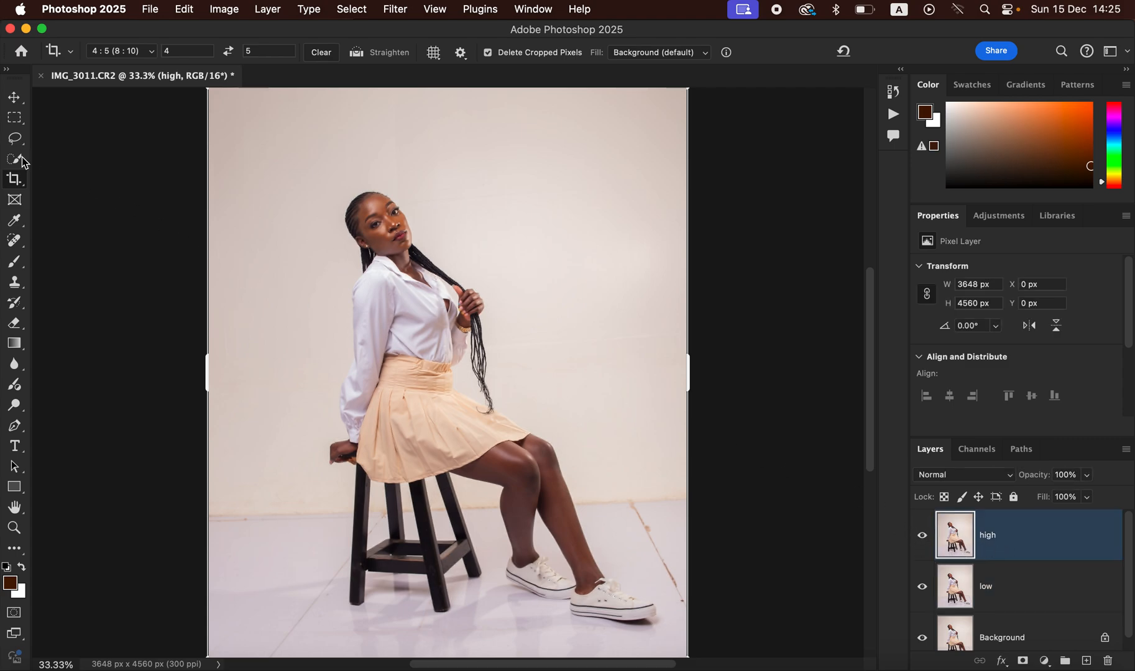
# Step: Apply Image onto high from the low layer, inverted, with Add blending, Scale 2, Offset 0
pyautogui.click(16, 139)
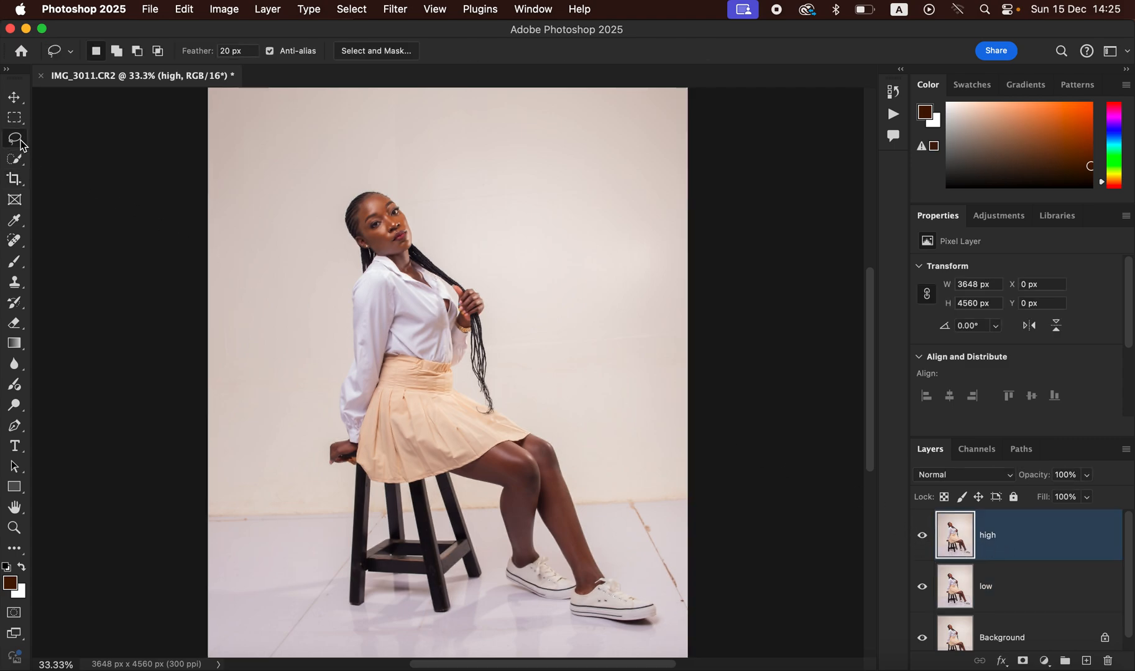
pyautogui.click(222, 10)
pyautogui.click(267, 238)
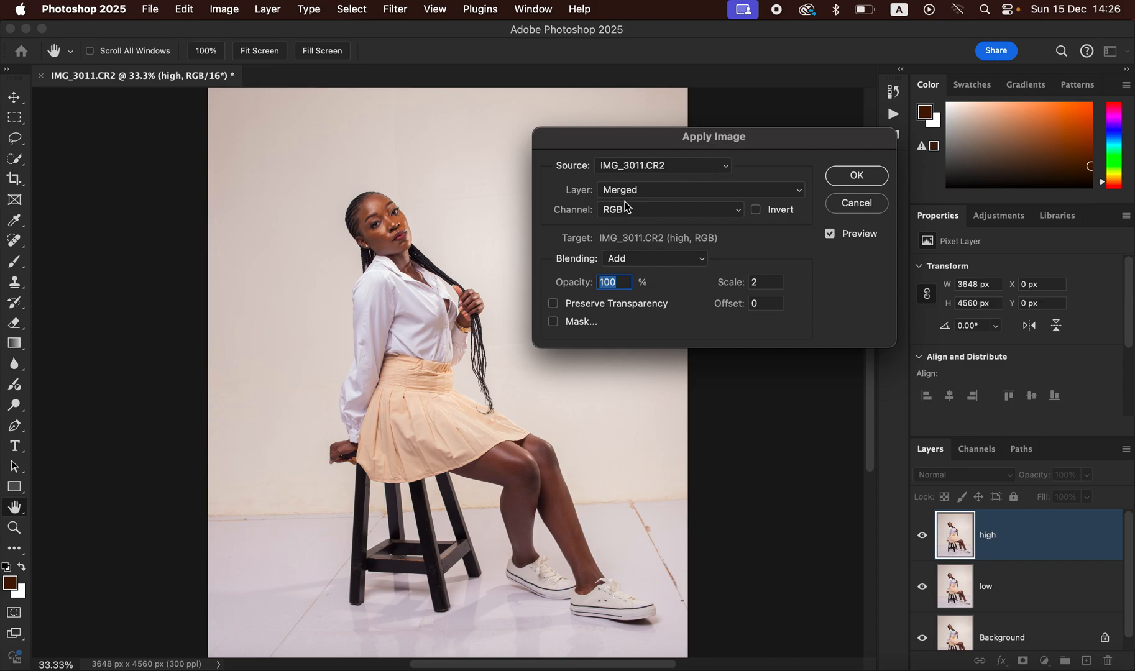
pyautogui.click(646, 190)
pyautogui.click(647, 232)
pyautogui.click(652, 259)
pyautogui.click(643, 258)
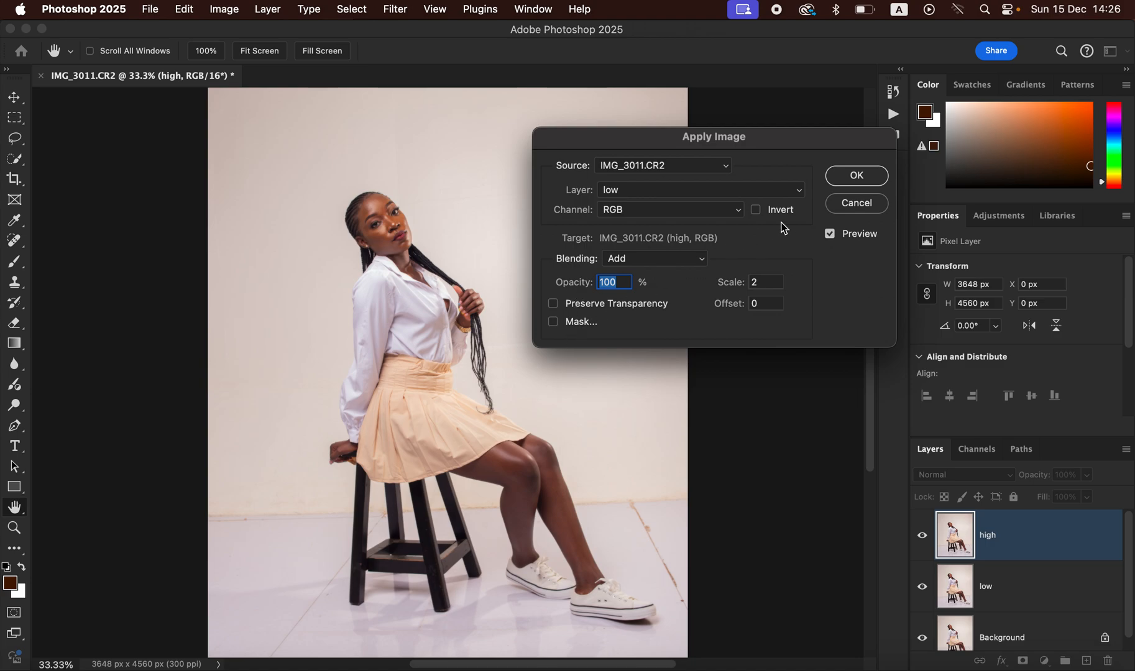
pyautogui.click(758, 210)
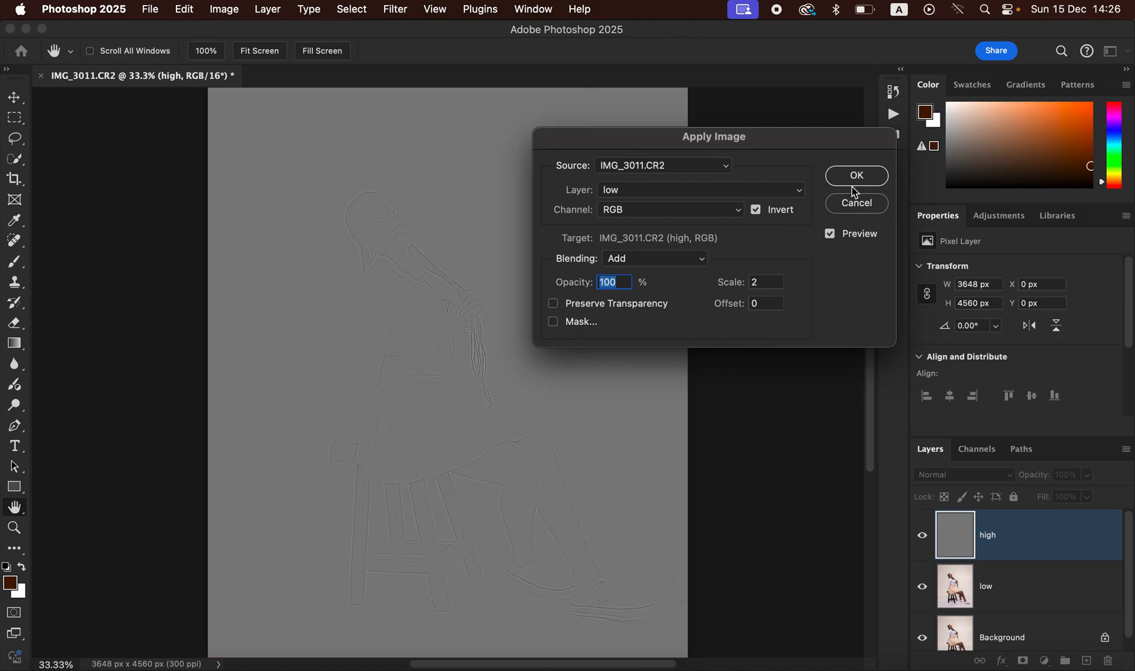
pyautogui.click(856, 177)
pyautogui.press('l')
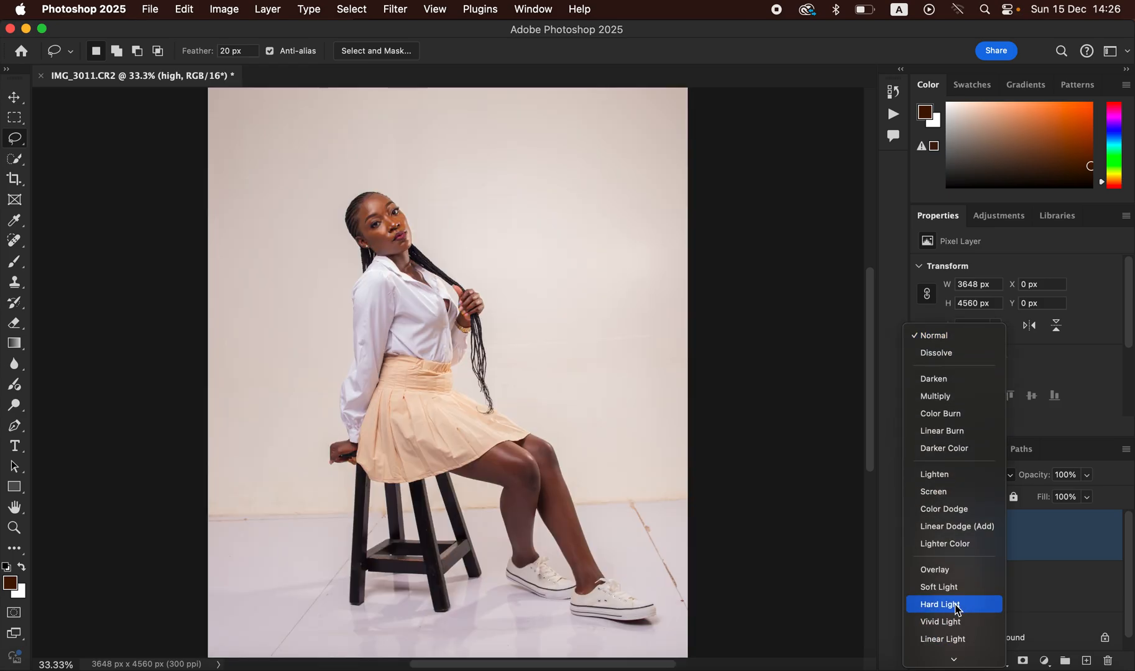
# Step: Set high to Linear Light, group high and low into Group 1, select low and hide high
pyautogui.click(956, 639)
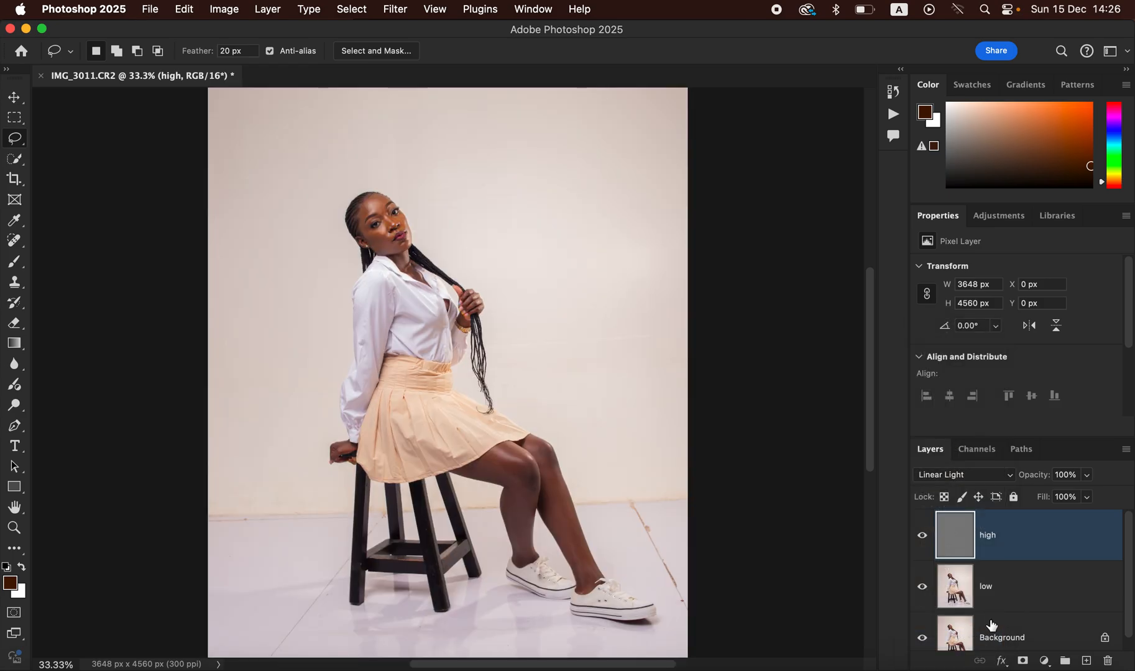
pyautogui.keyDown('shift'); pyautogui.click(1042, 597); pyautogui.keyUp('shift')
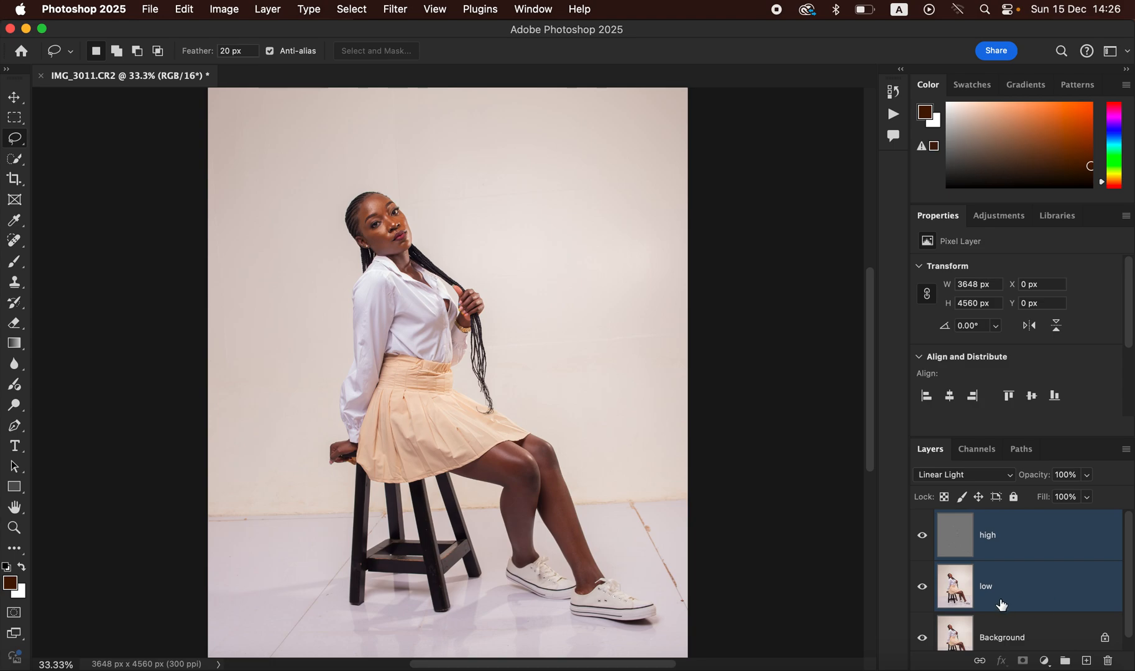
pyautogui.press('super+g')
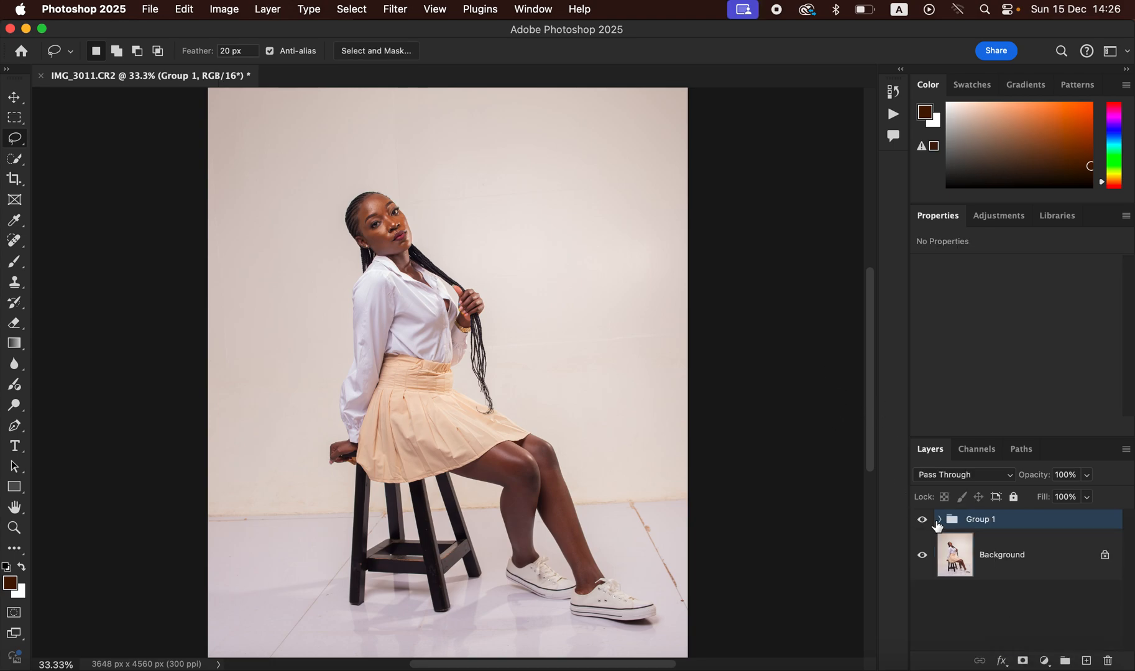
pyautogui.click(940, 520)
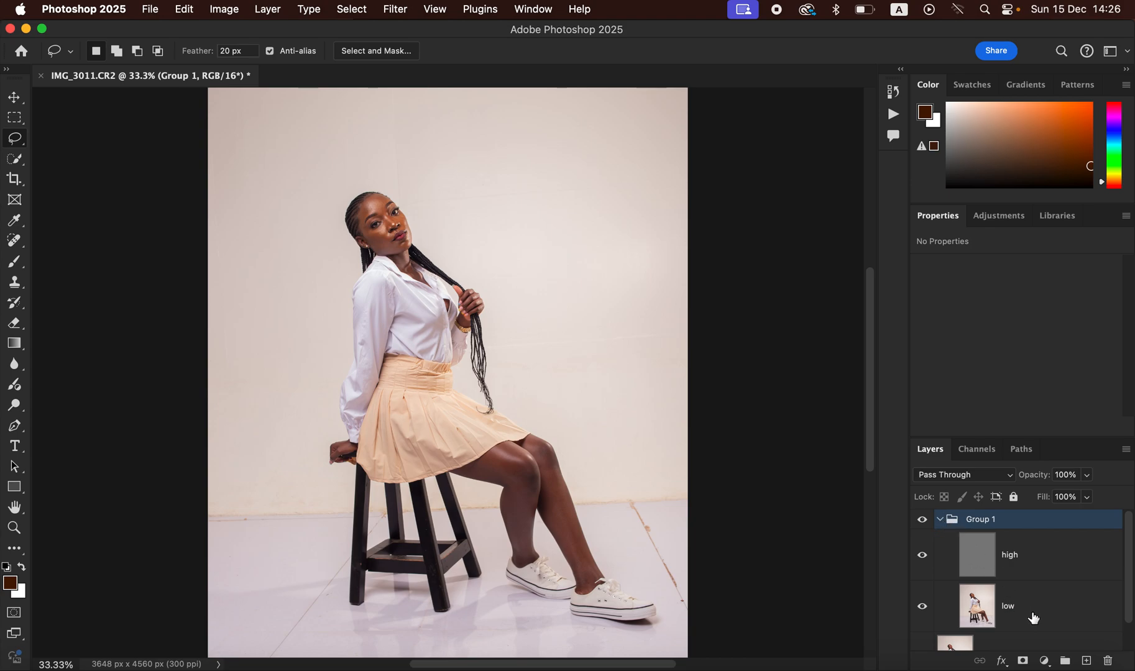
pyautogui.click(1036, 616)
pyautogui.click(925, 562)
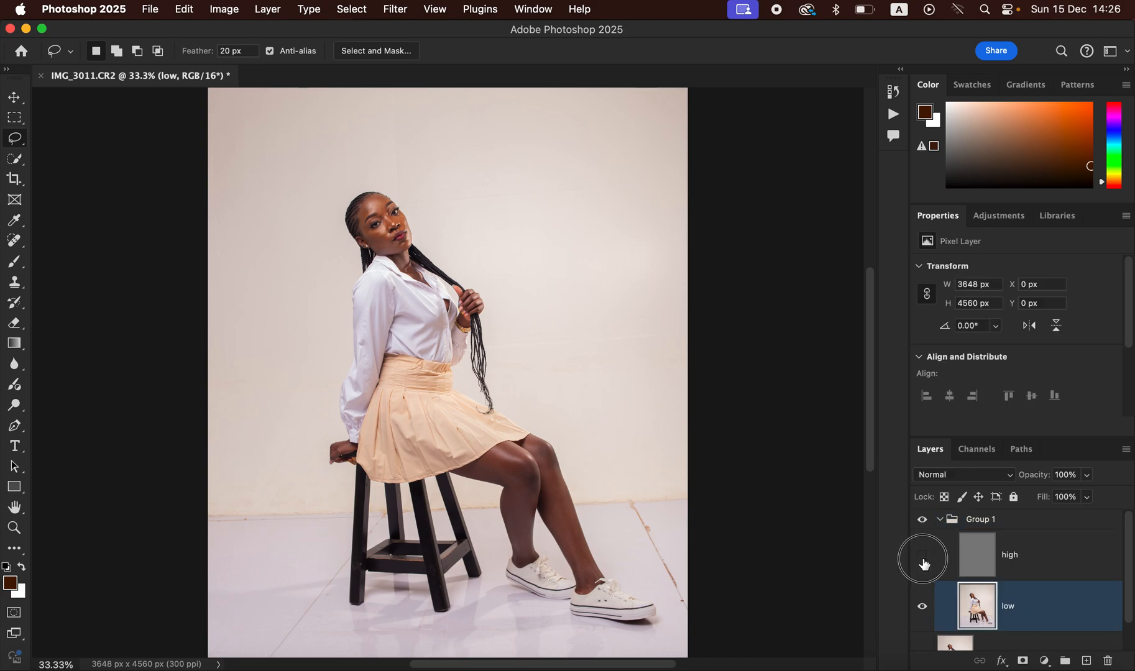
# Step: Switch to the Mixer Brush Tool and choose Clean Brush
pyautogui.click(14, 267)
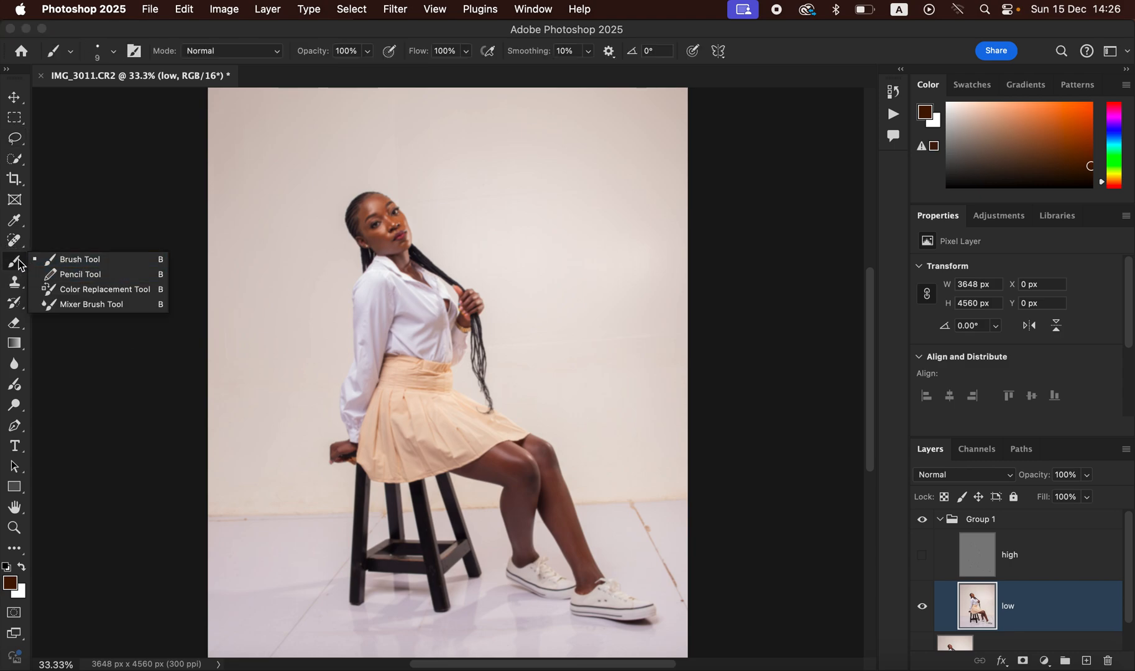
pyautogui.click(14, 267)
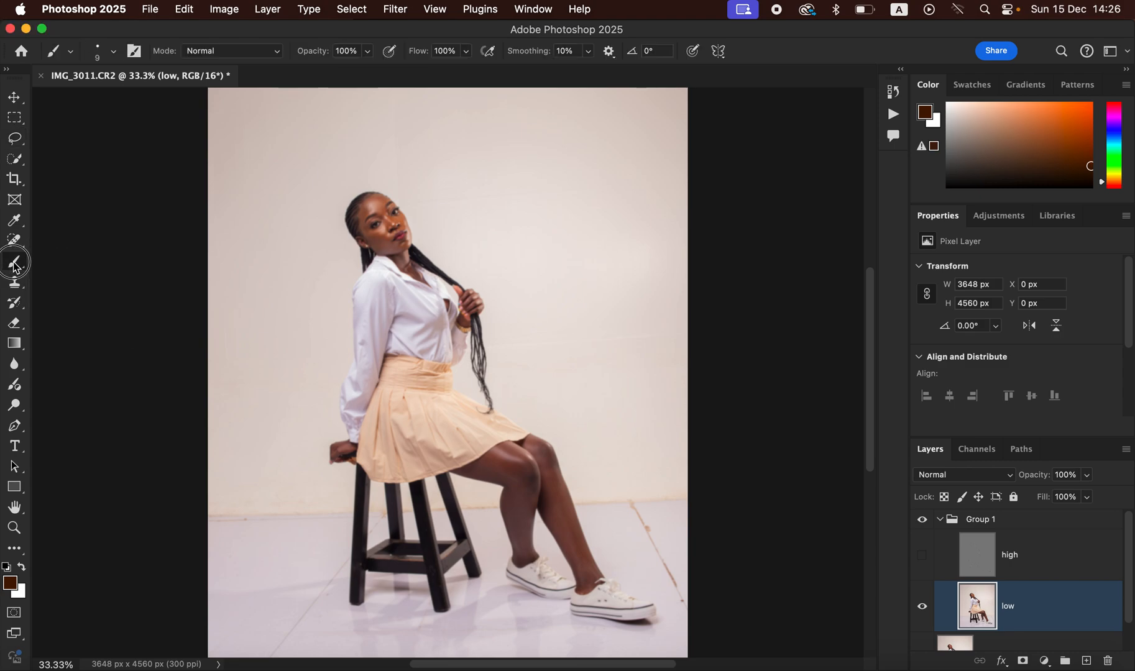
pyautogui.click(14, 267)
pyautogui.click(81, 305)
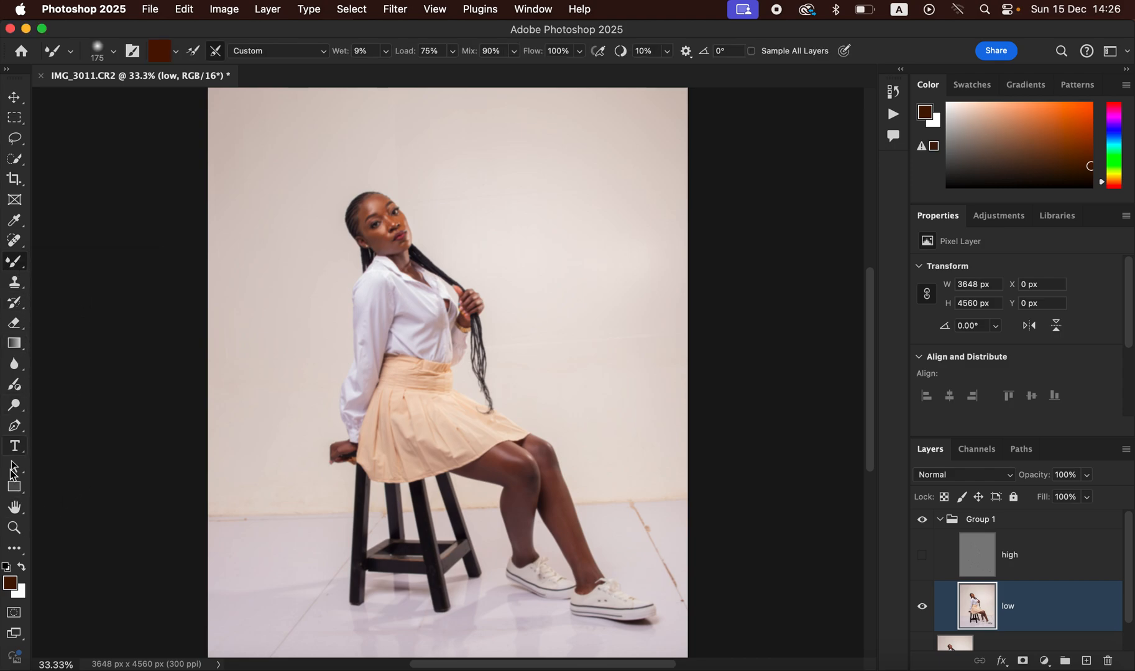
pyautogui.click(20, 550)
pyautogui.click(177, 56)
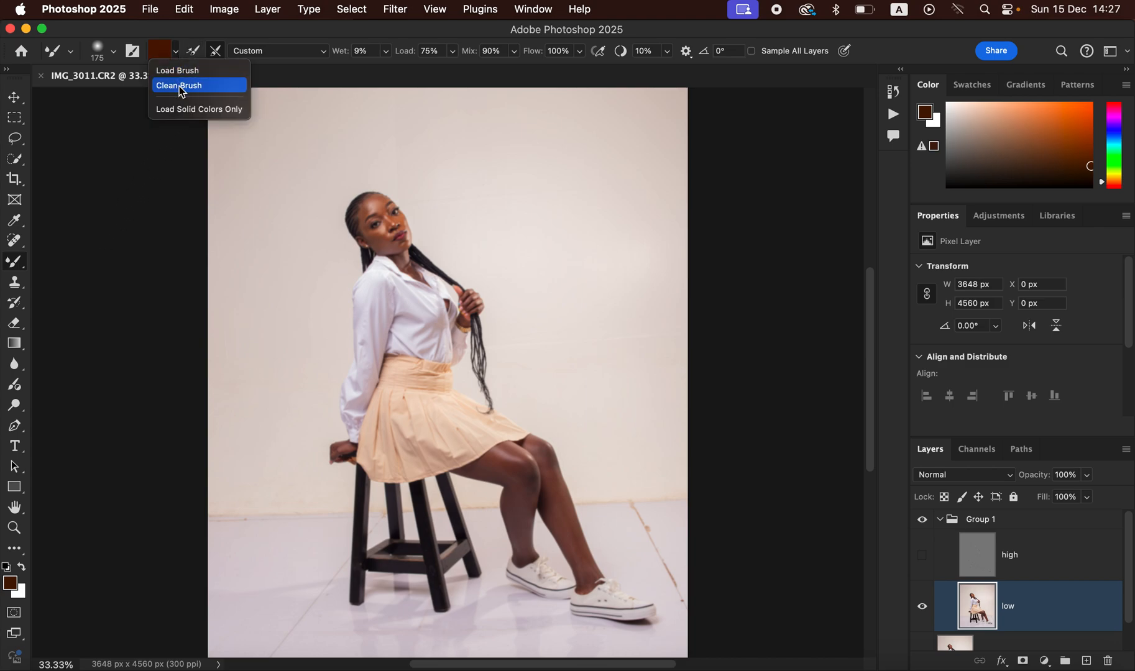
pyautogui.click(180, 87)
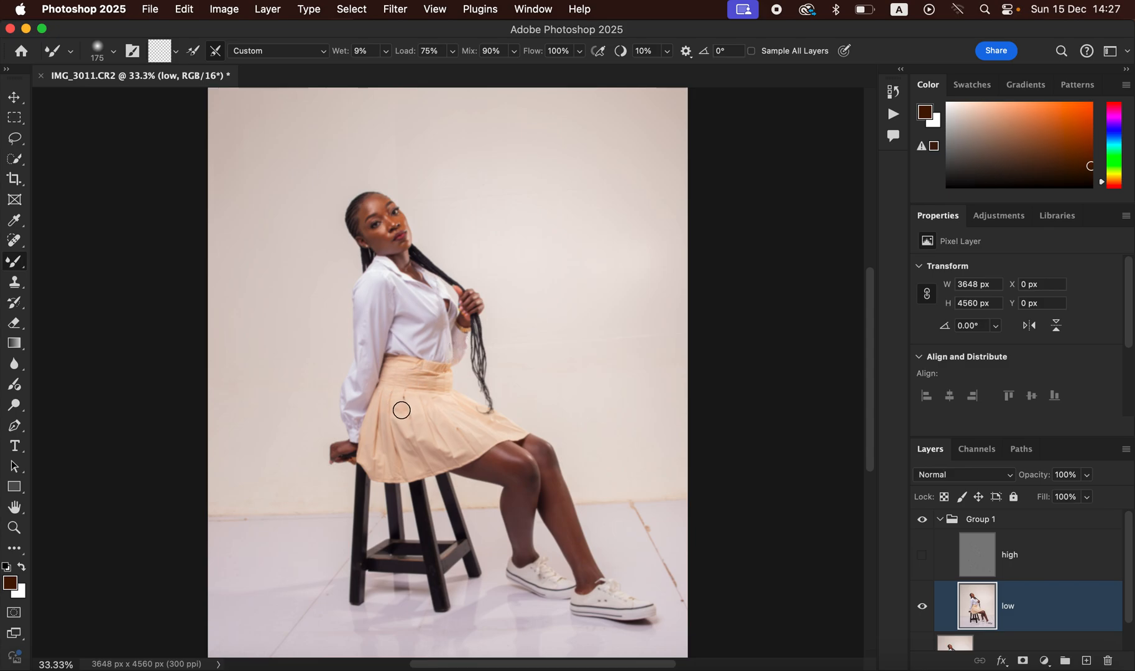
# Step: Zoom in on the head and blend the forehead hairline skin with a 100 px brush
pyautogui.press('super+equal')
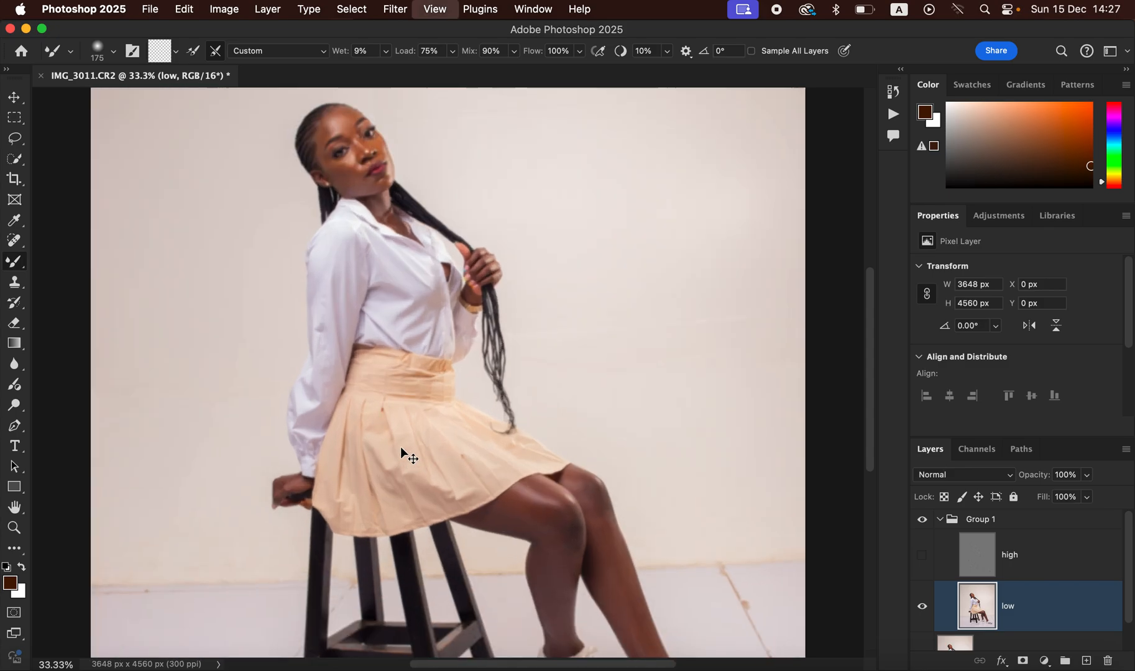
pyautogui.press('super+equal')
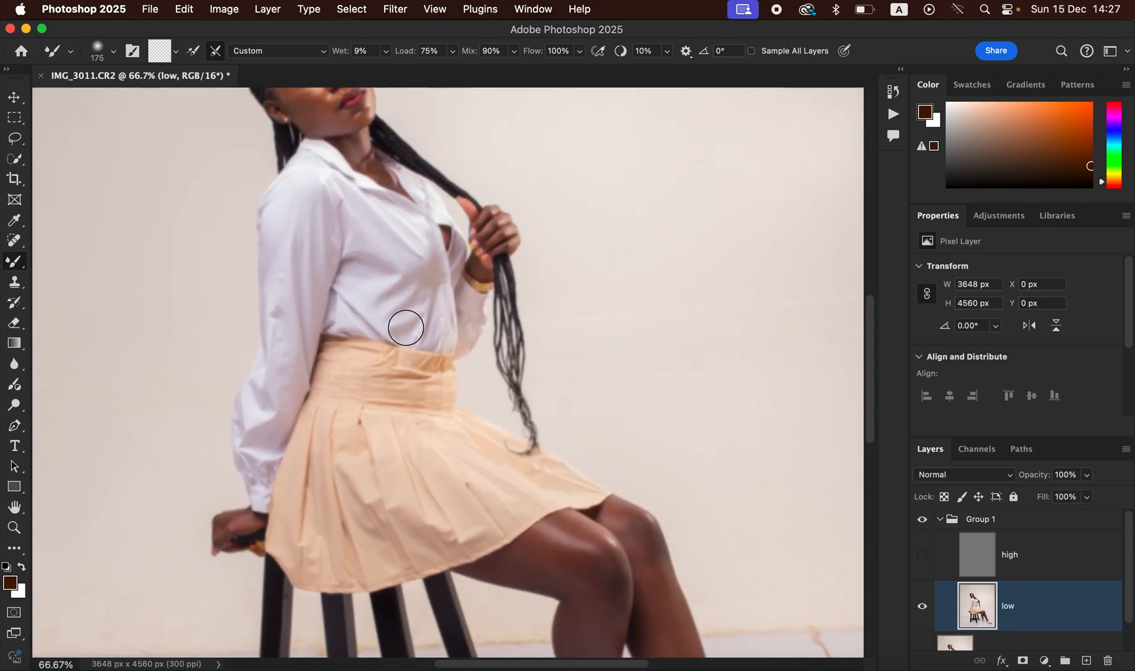
pyautogui.moveTo(449, 336); pyautogui.dragTo(482, 436)
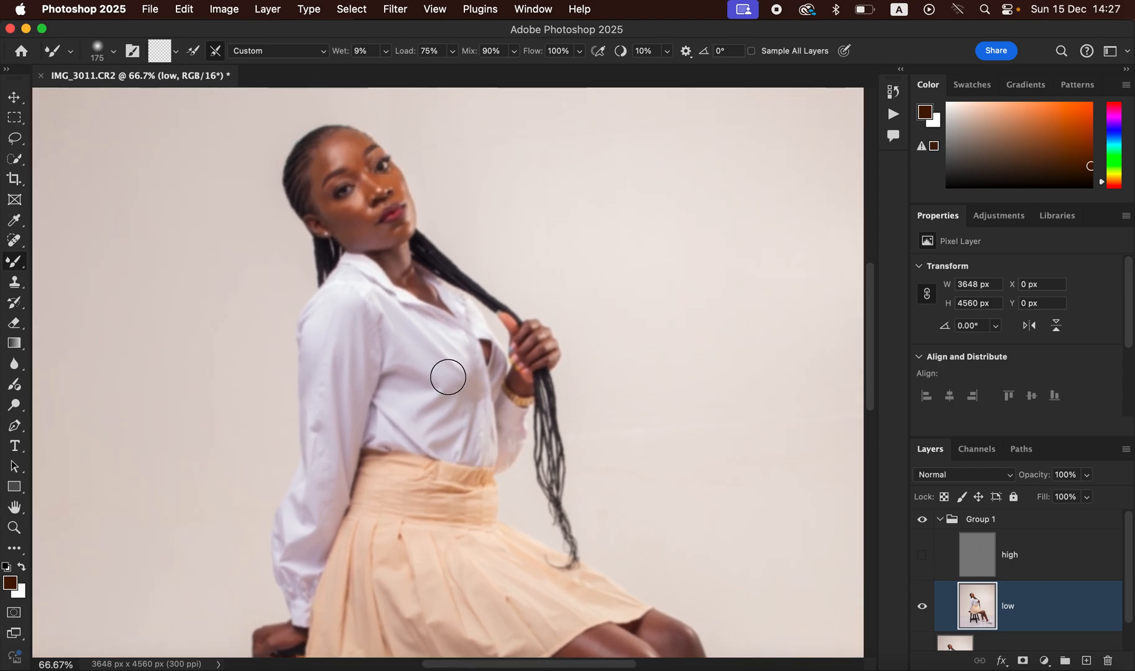
pyautogui.press('[')
pyautogui.press('[')
pyautogui.press('[')
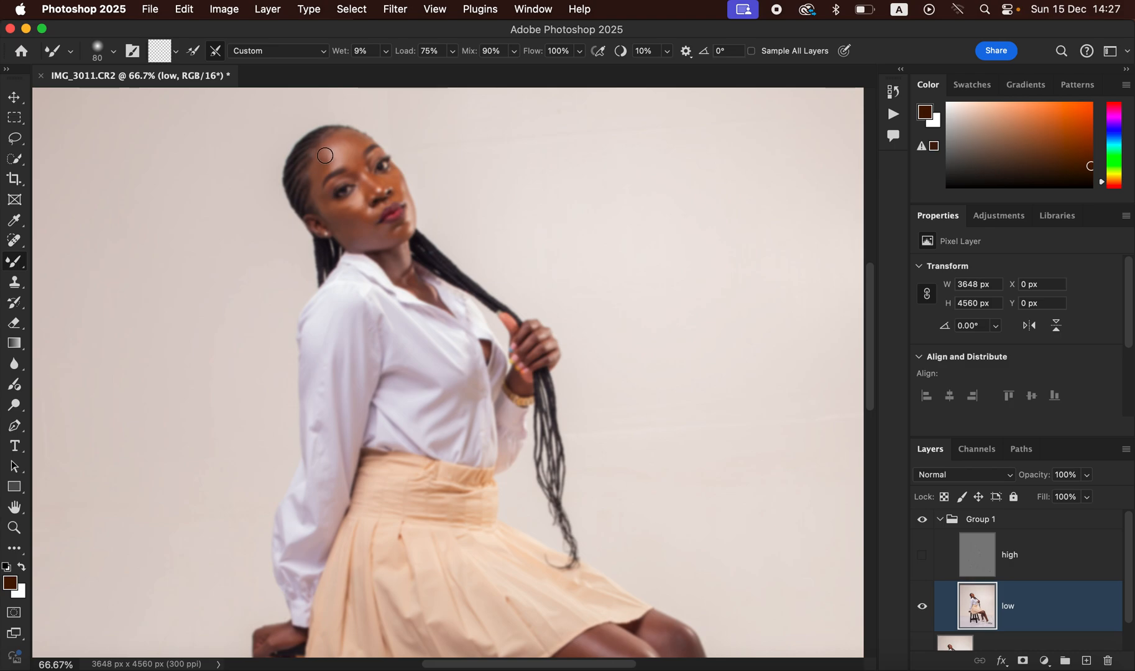
pyautogui.moveTo(325, 152); pyautogui.dragTo(323, 156)
pyautogui.moveTo(327, 164)
pyautogui.mouseDown()
pyautogui.moveTo(354, 138)
pyautogui.moveTo(354, 157)
pyautogui.moveTo(352, 138)
pyautogui.moveTo(334, 140)
pyautogui.moveTo(333, 161)
pyautogui.moveTo(355, 150)
pyautogui.moveTo(341, 138)
pyautogui.moveTo(361, 142)
pyautogui.moveTo(337, 143)
pyautogui.moveTo(328, 161)
pyautogui.moveTo(354, 149)
pyautogui.moveTo(360, 165)
pyautogui.moveTo(317, 171)
pyautogui.moveTo(323, 201)
pyautogui.moveTo(347, 221)
pyautogui.moveTo(330, 217)
pyautogui.moveTo(358, 222)
pyautogui.moveTo(365, 208)
pyautogui.moveTo(346, 207)
pyautogui.moveTo(363, 203)
pyautogui.moveTo(363, 228)
pyautogui.moveTo(389, 238)
pyautogui.moveTo(363, 238)
pyautogui.moveTo(388, 234)
pyautogui.moveTo(362, 236)
pyautogui.moveTo(345, 208)
pyautogui.moveTo(332, 215)
pyautogui.moveTo(367, 144)
pyautogui.moveTo(402, 191)
pyautogui.moveTo(368, 182)
pyautogui.moveTo(342, 154)
pyautogui.mouseUp()
# Step: Smooth the chin, both hands and the underside of the thigh, enlarging the brush to 150
pyautogui.press(']')
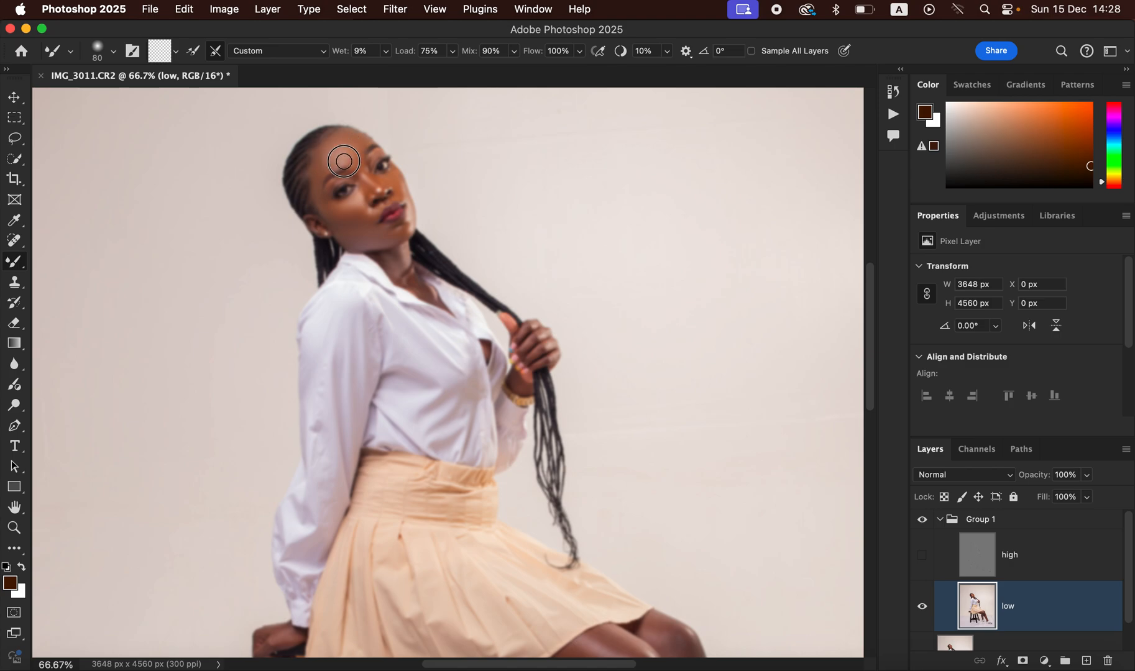
pyautogui.moveTo(401, 232); pyautogui.dragTo(405, 229)
pyautogui.moveTo(553, 347)
pyautogui.mouseDown()
pyautogui.moveTo(524, 333)
pyautogui.moveTo(543, 360)
pyautogui.mouseUp()
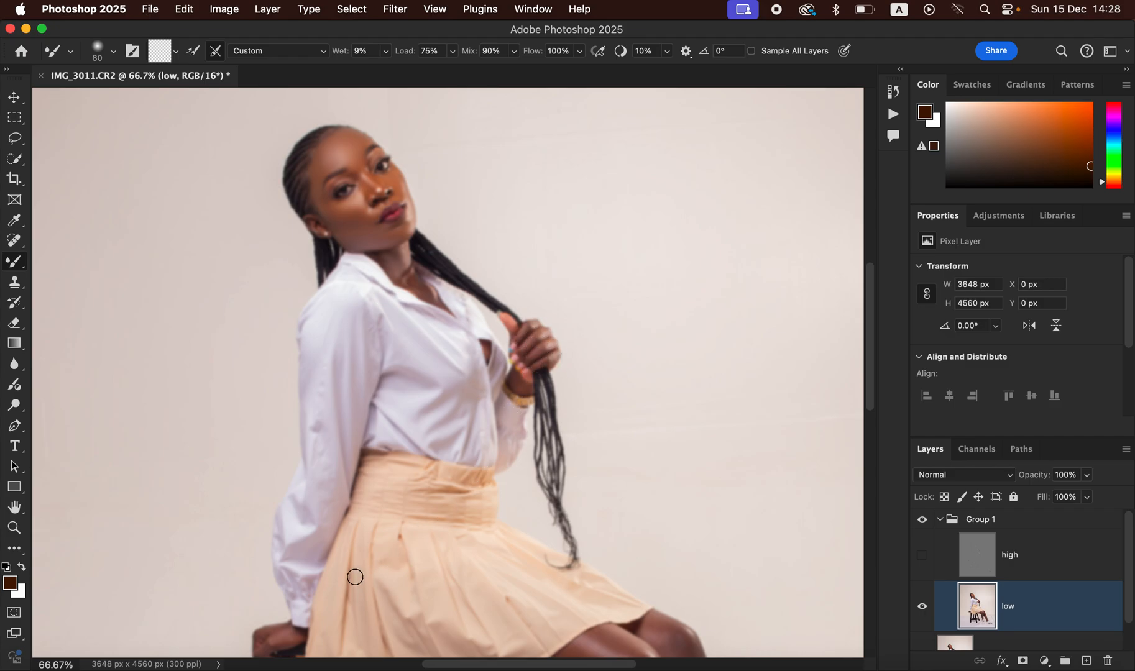
pyautogui.press('space')
pyautogui.moveTo(461, 461); pyautogui.dragTo(487, 220)
pyautogui.moveTo(309, 401); pyautogui.dragTo(327, 403)
pyautogui.moveTo(630, 394); pyautogui.dragTo(490, 315)
pyautogui.press(']')
pyautogui.press(']')
pyautogui.press(']')
pyautogui.press(']')
pyautogui.moveTo(459, 362)
pyautogui.mouseDown()
pyautogui.moveTo(504, 371)
pyautogui.moveTo(452, 358)
pyautogui.moveTo(482, 357)
pyautogui.moveTo(517, 379)
pyautogui.moveTo(497, 337)
pyautogui.moveTo(504, 347)
pyautogui.moveTo(497, 337)
pyautogui.moveTo(514, 329)
pyautogui.moveTo(491, 324)
pyautogui.moveTo(537, 337)
pyautogui.moveTo(472, 337)
pyautogui.moveTo(489, 314)
pyautogui.moveTo(563, 354)
pyautogui.mouseUp()
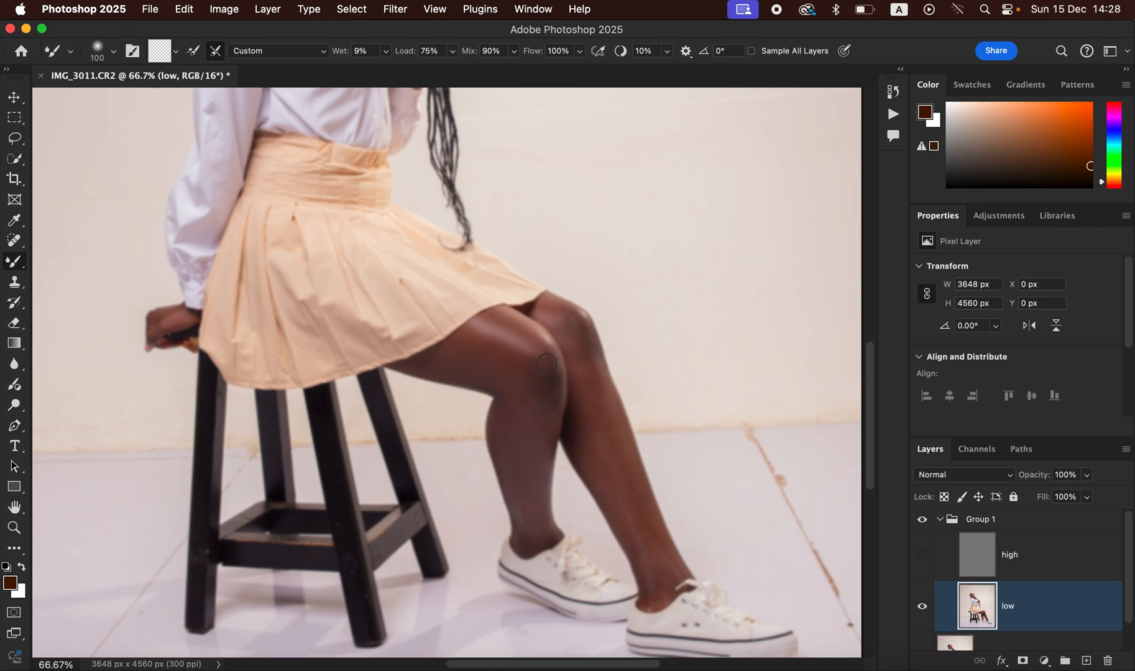
# Step: Blend the front knee, shin and calf with short 150 px Mixer Brush strokes, starting the back knee
pyautogui.press(']')
pyautogui.press(']')
pyautogui.press(']')
pyautogui.press(']')
pyautogui.press(']')
pyautogui.press('[')
pyautogui.press('[')
pyautogui.press('[')
pyautogui.press('[')
pyautogui.moveTo(545, 394)
pyautogui.mouseDown()
pyautogui.moveTo(565, 390)
pyautogui.moveTo(551, 383)
pyautogui.mouseUp()
pyautogui.press('[')
pyautogui.press('[')
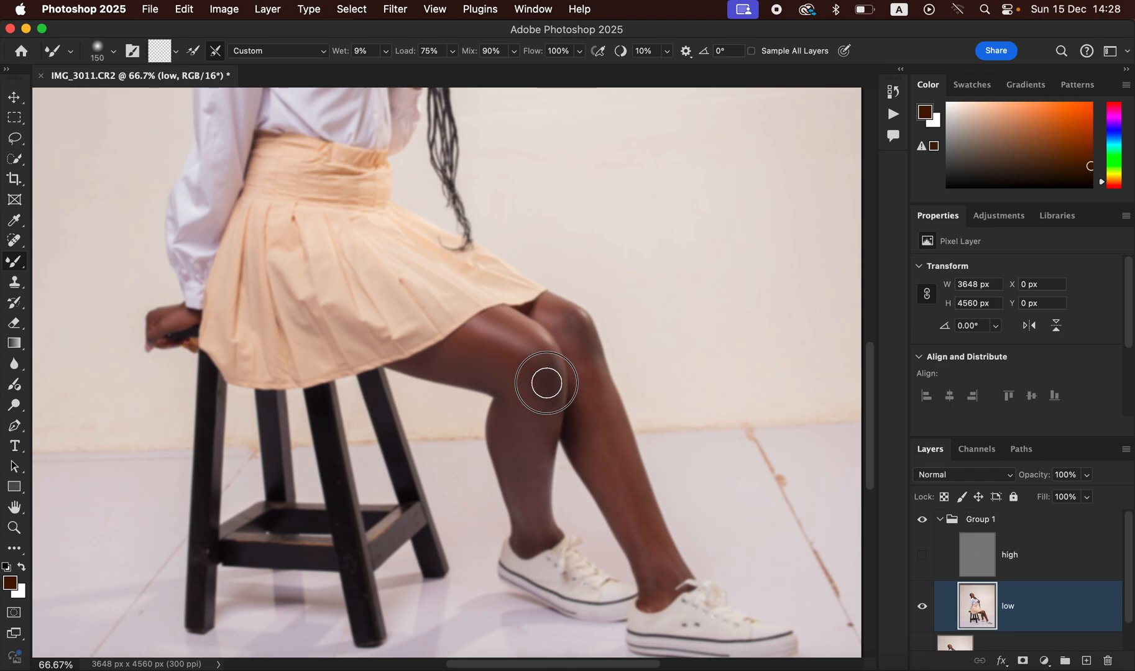
pyautogui.moveTo(549, 400)
pyautogui.mouseDown()
pyautogui.moveTo(545, 436)
pyautogui.moveTo(505, 421)
pyautogui.moveTo(534, 528)
pyautogui.moveTo(535, 400)
pyautogui.moveTo(528, 355)
pyautogui.moveTo(506, 337)
pyautogui.moveTo(544, 373)
pyautogui.moveTo(549, 401)
pyautogui.mouseUp()
pyautogui.moveTo(541, 455); pyautogui.dragTo(536, 472)
pyautogui.moveTo(534, 494); pyautogui.dragTo(528, 521)
pyautogui.moveTo(507, 420)
pyautogui.mouseDown()
pyautogui.moveTo(490, 370)
pyautogui.moveTo(456, 360)
pyautogui.mouseUp()
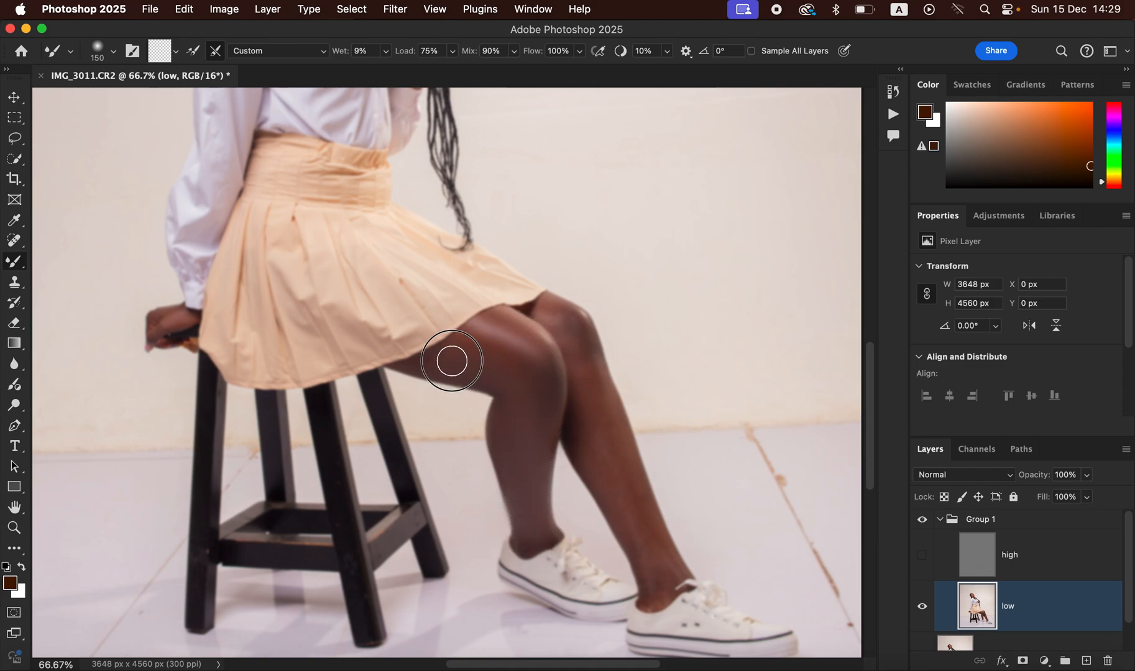
pyautogui.moveTo(549, 327)
pyautogui.mouseDown()
pyautogui.moveTo(574, 326)
pyautogui.moveTo(557, 314)
pyautogui.moveTo(591, 371)
pyautogui.moveTo(661, 591)
pyautogui.moveTo(587, 425)
pyautogui.moveTo(572, 324)
pyautogui.moveTo(556, 310)
pyautogui.moveTo(619, 437)
pyautogui.moveTo(633, 493)
pyautogui.moveTo(595, 456)
pyautogui.moveTo(671, 568)
pyautogui.moveTo(666, 578)
pyautogui.moveTo(655, 565)
pyautogui.moveTo(659, 592)
pyautogui.moveTo(583, 337)
pyautogui.moveTo(559, 314)
pyautogui.moveTo(477, 364)
pyautogui.moveTo(452, 360)
pyautogui.moveTo(530, 484)
pyautogui.moveTo(541, 471)
pyautogui.moveTo(542, 483)
pyautogui.moveTo(534, 452)
pyautogui.moveTo(541, 534)
pyautogui.moveTo(530, 413)
pyautogui.moveTo(505, 357)
pyautogui.moveTo(466, 344)
pyautogui.moveTo(503, 327)
pyautogui.moveTo(544, 349)
pyautogui.moveTo(548, 373)
pyautogui.mouseUp()
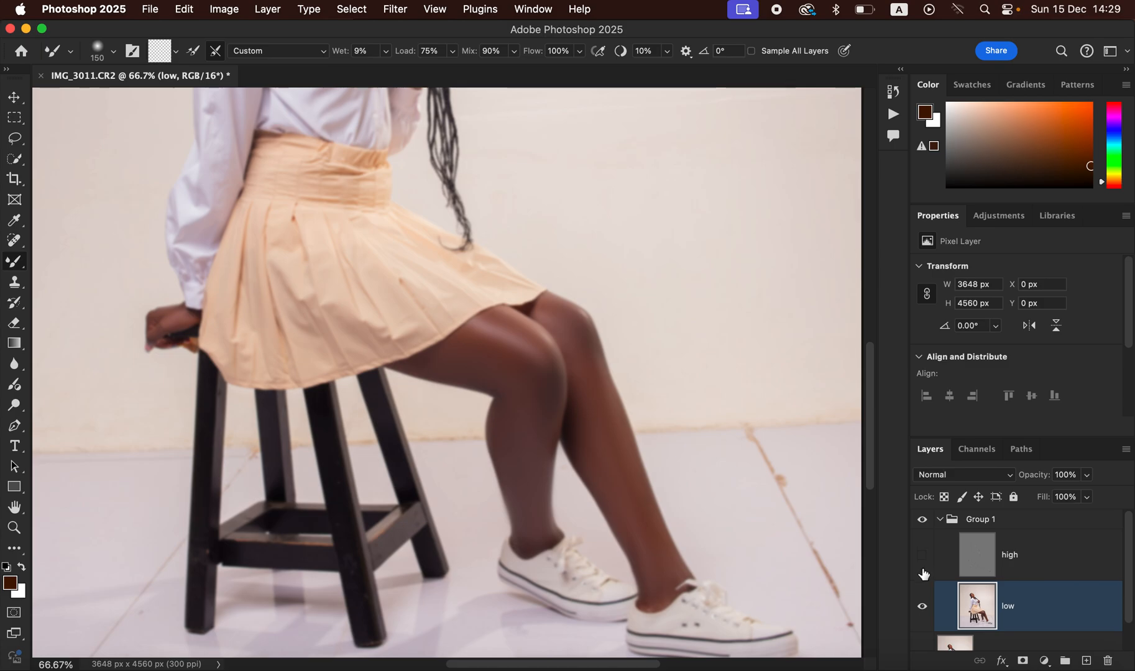
# Step: Show the high layer again, compare with Group 1 hidden, and select the high layer
pyautogui.click(924, 559)
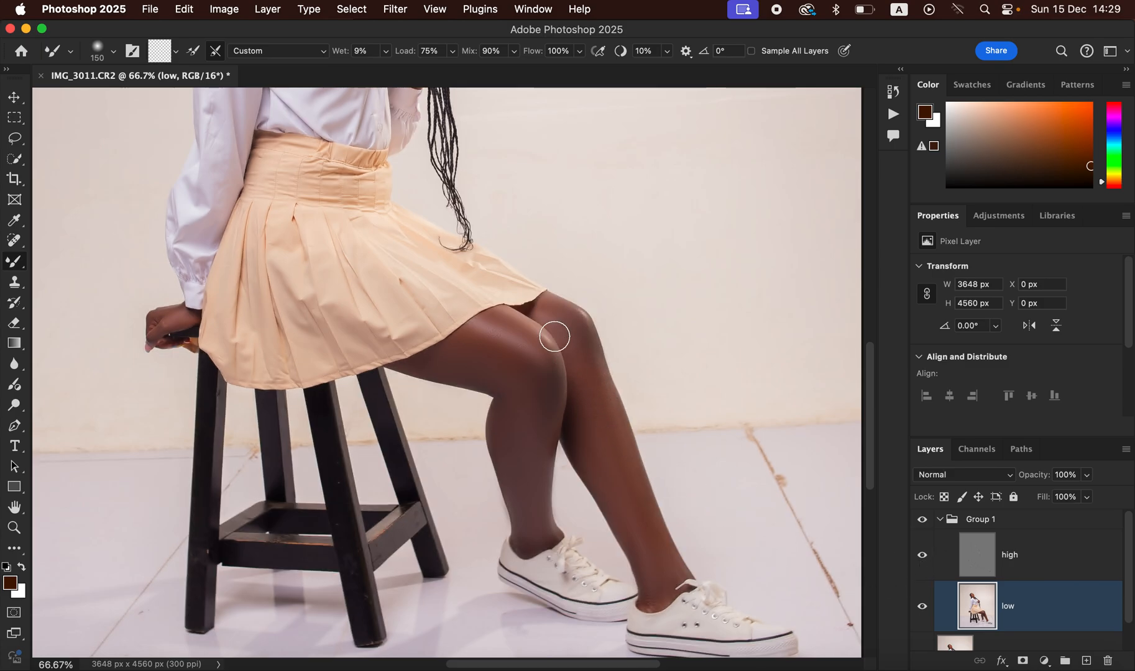
pyautogui.press('super+minus')
pyautogui.press('super+minus')
pyautogui.press('super+minus')
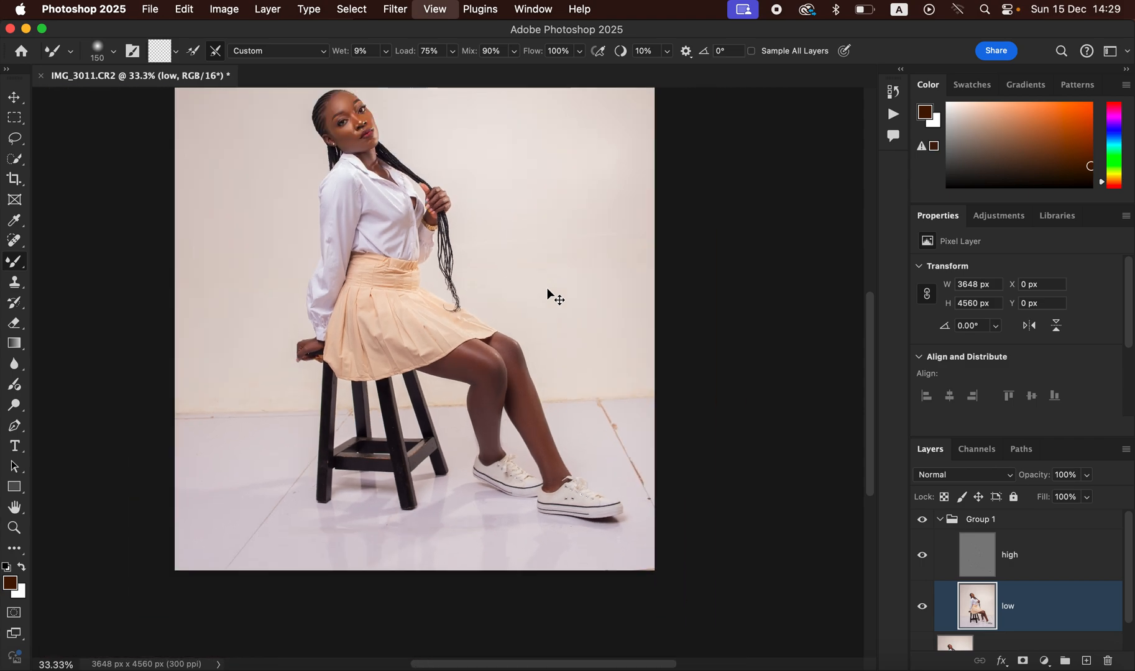
pyautogui.click(923, 521)
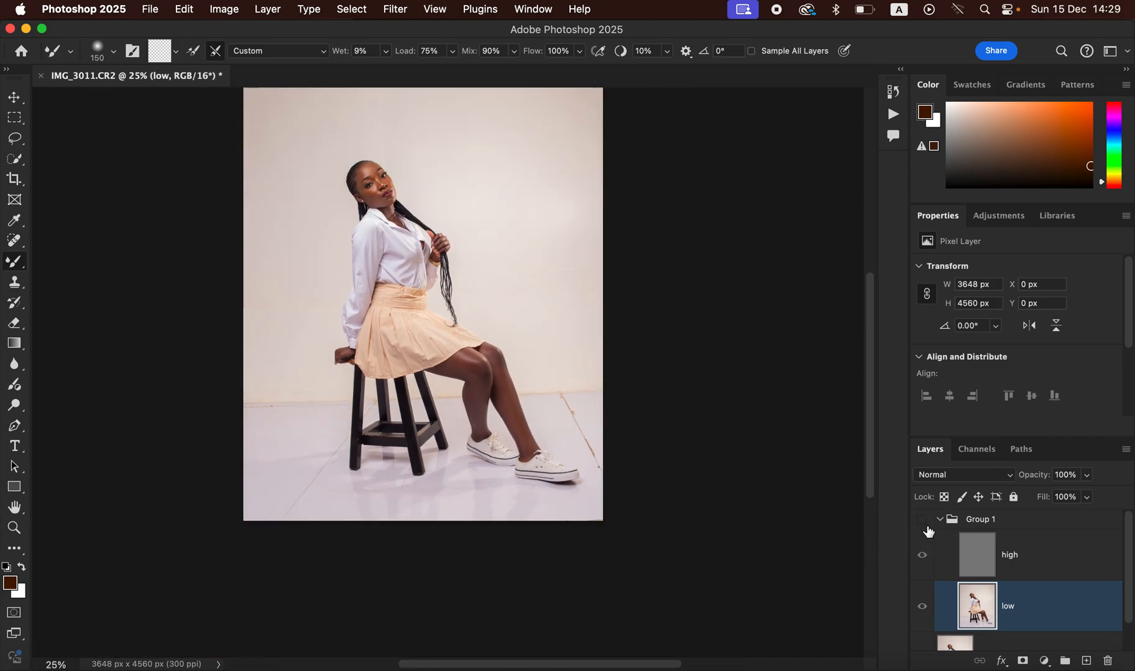
pyautogui.click(1034, 566)
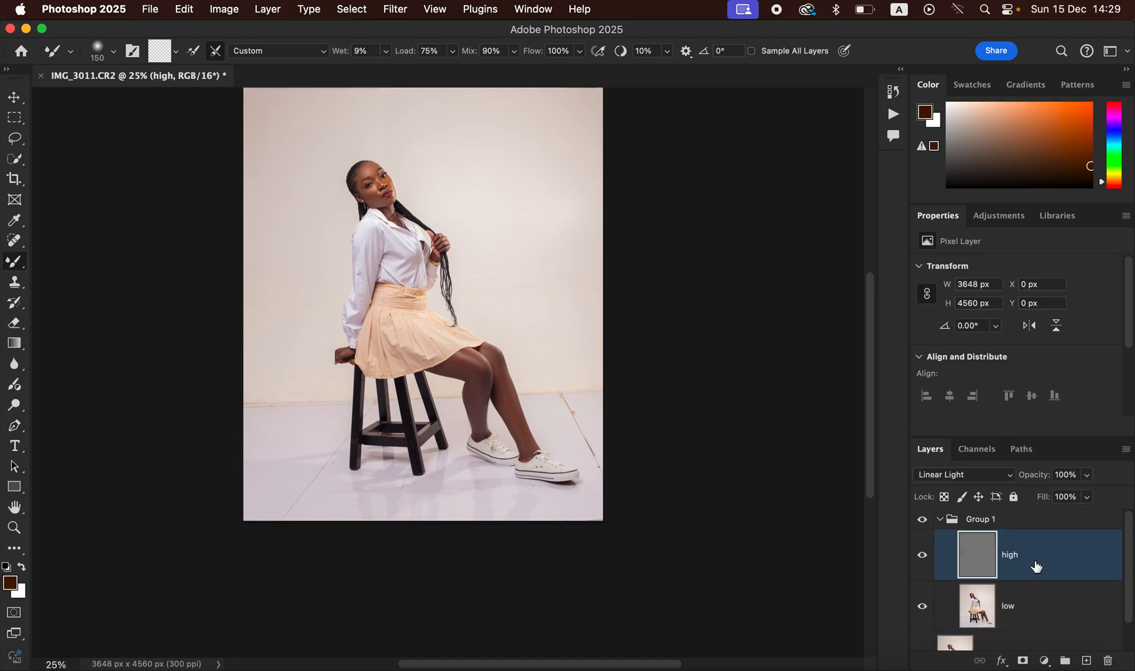
# Step: Zoom to 200% centred on her face and pick the Clone Stamp Tool
pyautogui.press('super+equal')
pyautogui.press('super+equal')
pyautogui.press('super+equal')
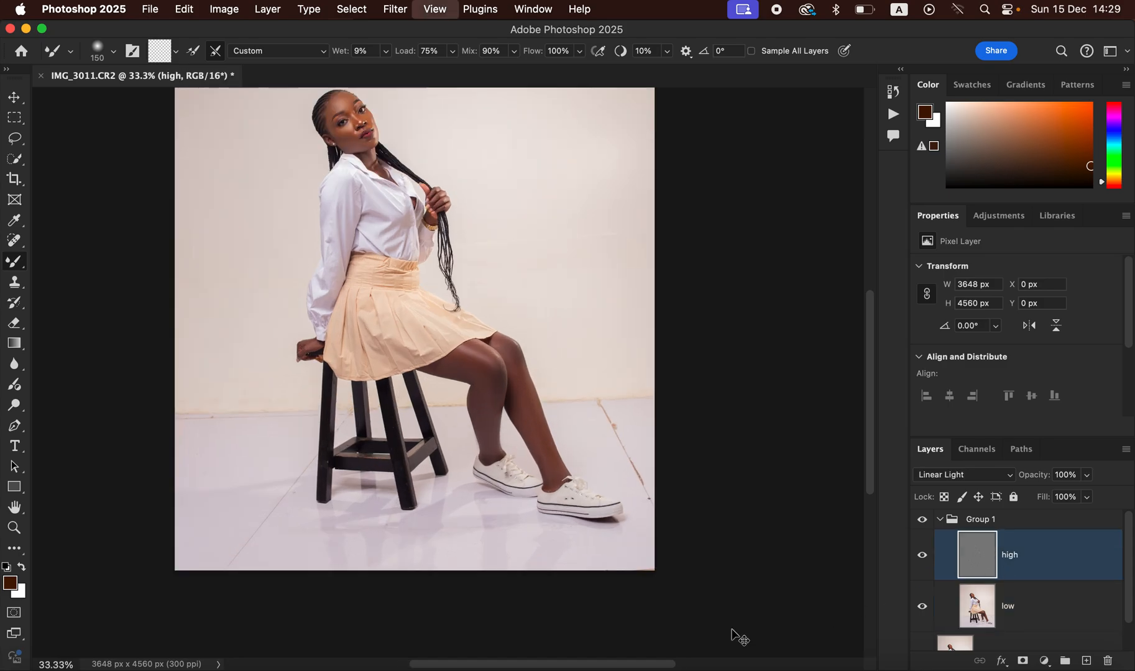
pyautogui.press('space')
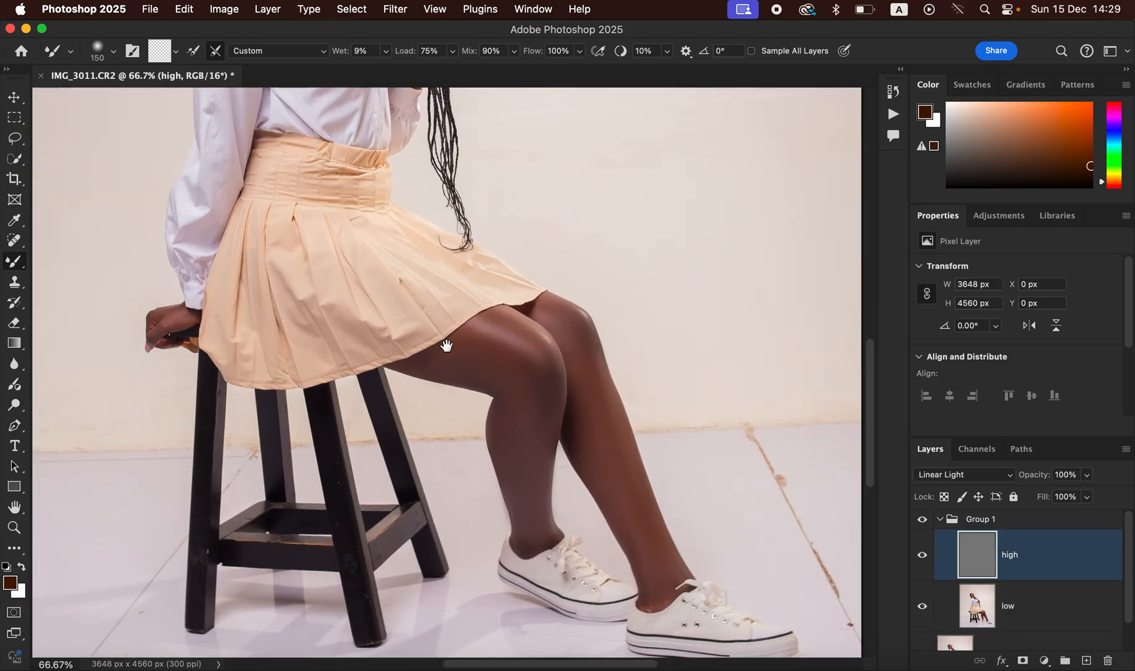
pyautogui.moveTo(457, 346); pyautogui.dragTo(505, 491)
pyautogui.moveTo(481, 382); pyautogui.dragTo(509, 479)
pyautogui.press('super+equal')
pyautogui.press('super+equal')
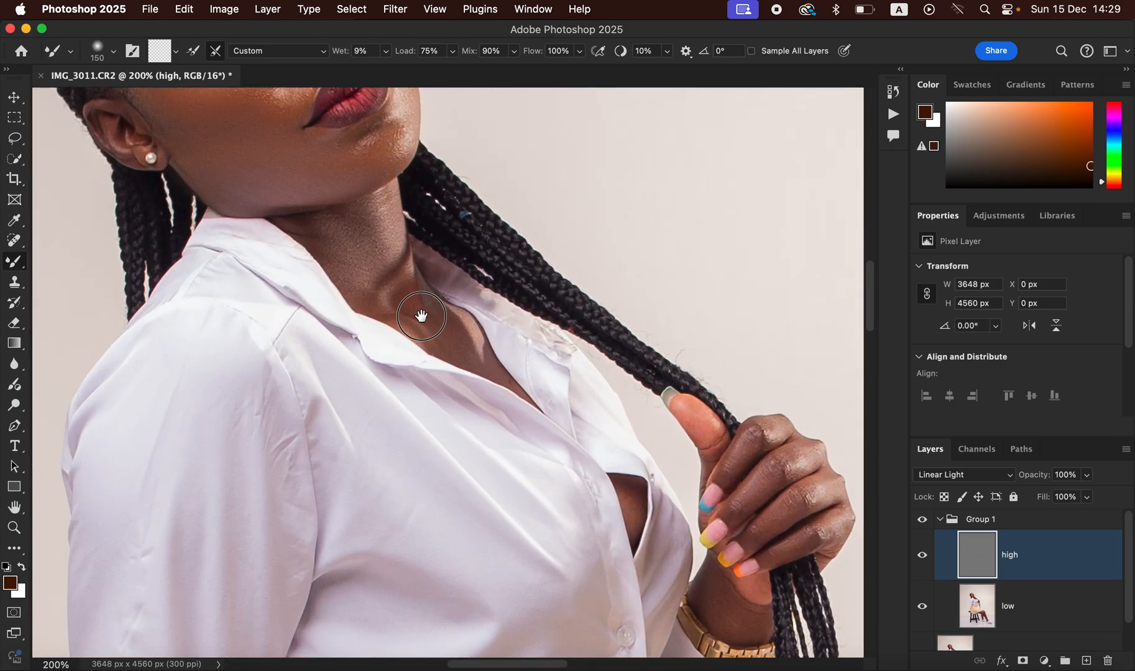
pyautogui.moveTo(421, 315); pyautogui.dragTo(474, 413)
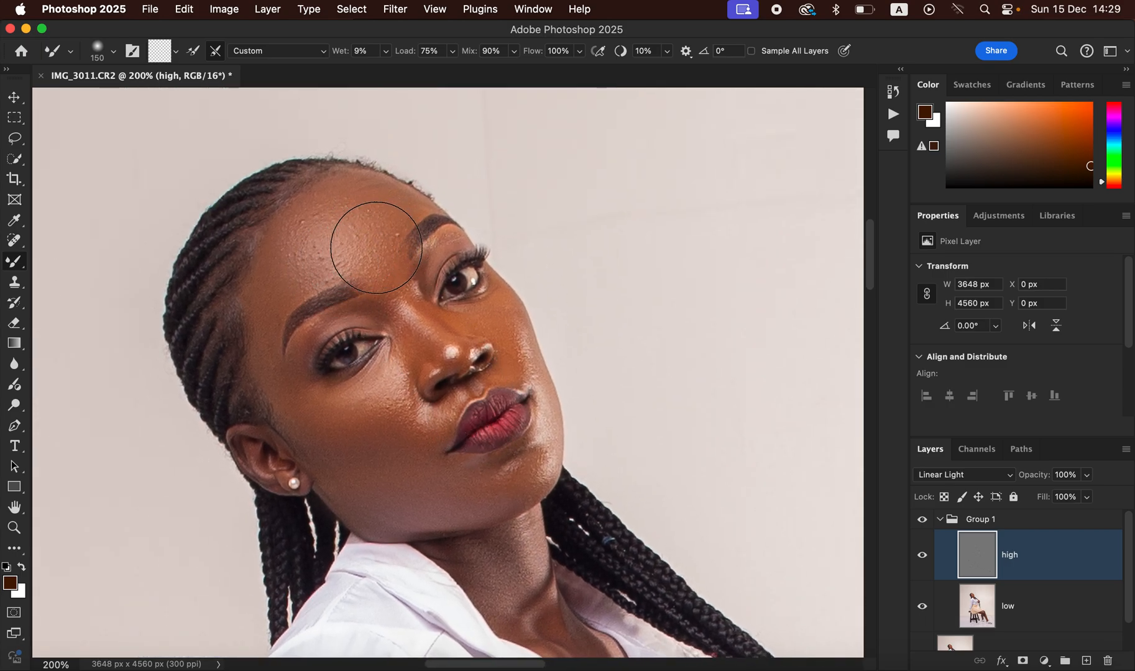
pyautogui.click(15, 284)
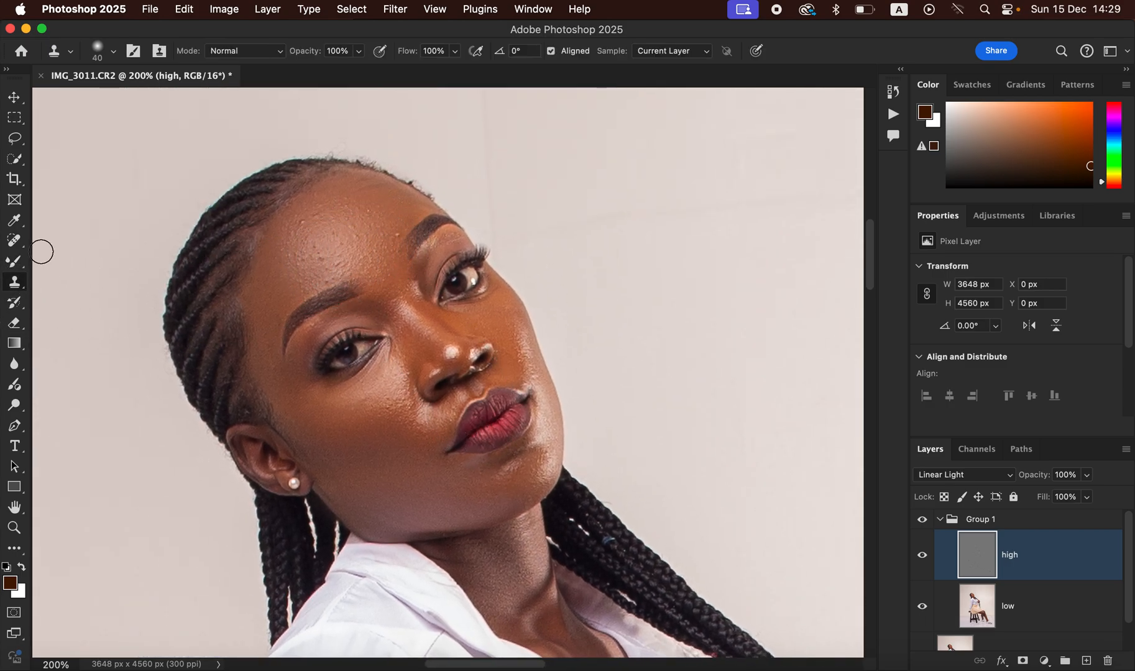
# Step: Check the brush settings and clone clean forehead skin over the spot beside the eyebrow
pyautogui.click(112, 55)
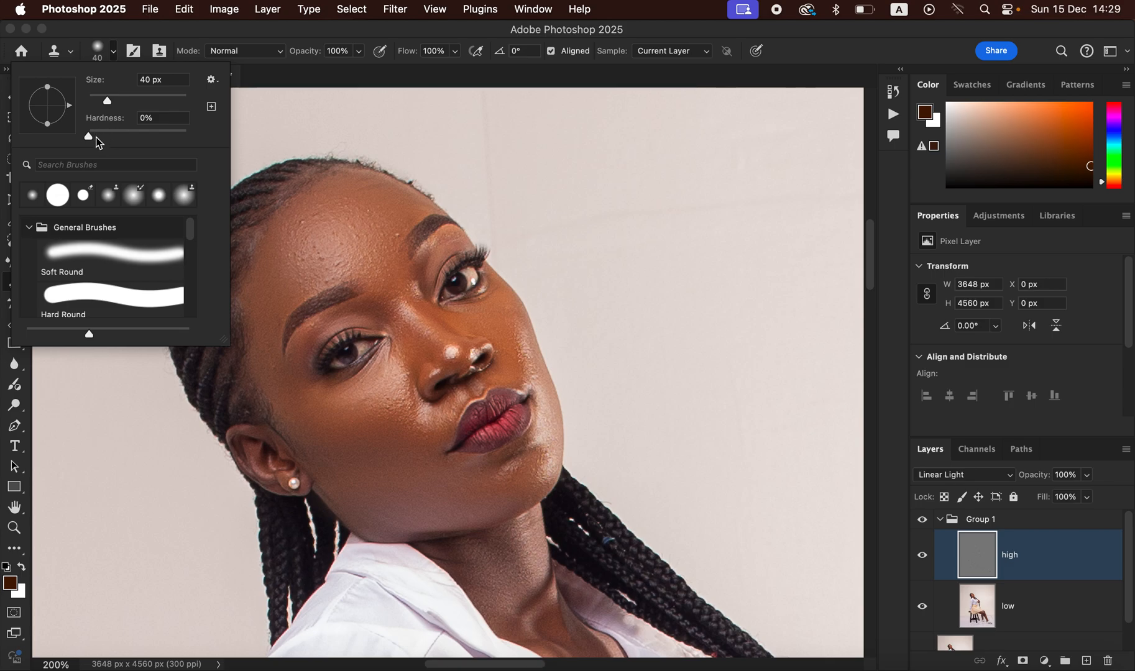
pyautogui.click(112, 52)
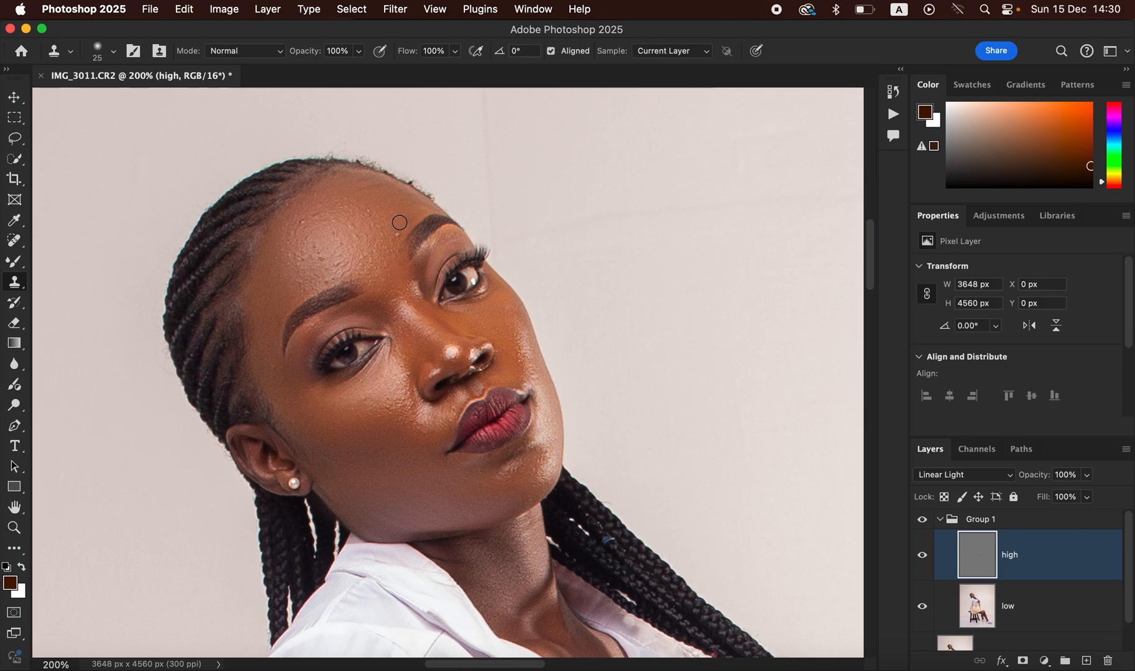
pyautogui.keyDown('alt'); pyautogui.click(402, 224); pyautogui.keyUp('alt')
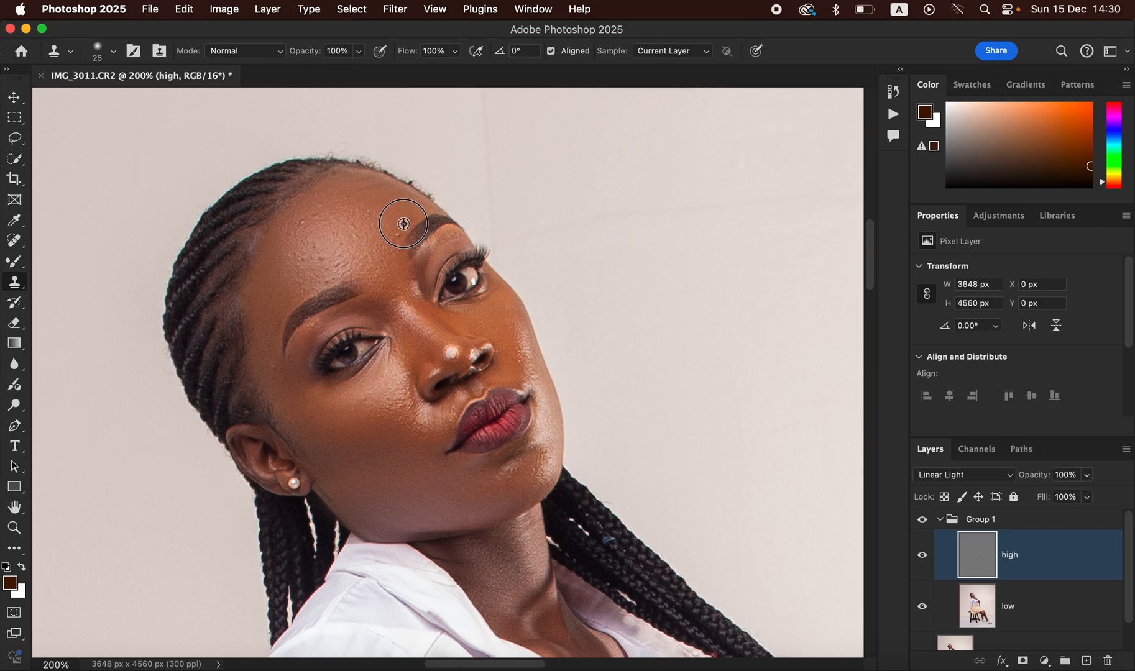
pyautogui.keyDown('alt'); pyautogui.click(400, 222); pyautogui.keyUp('alt')
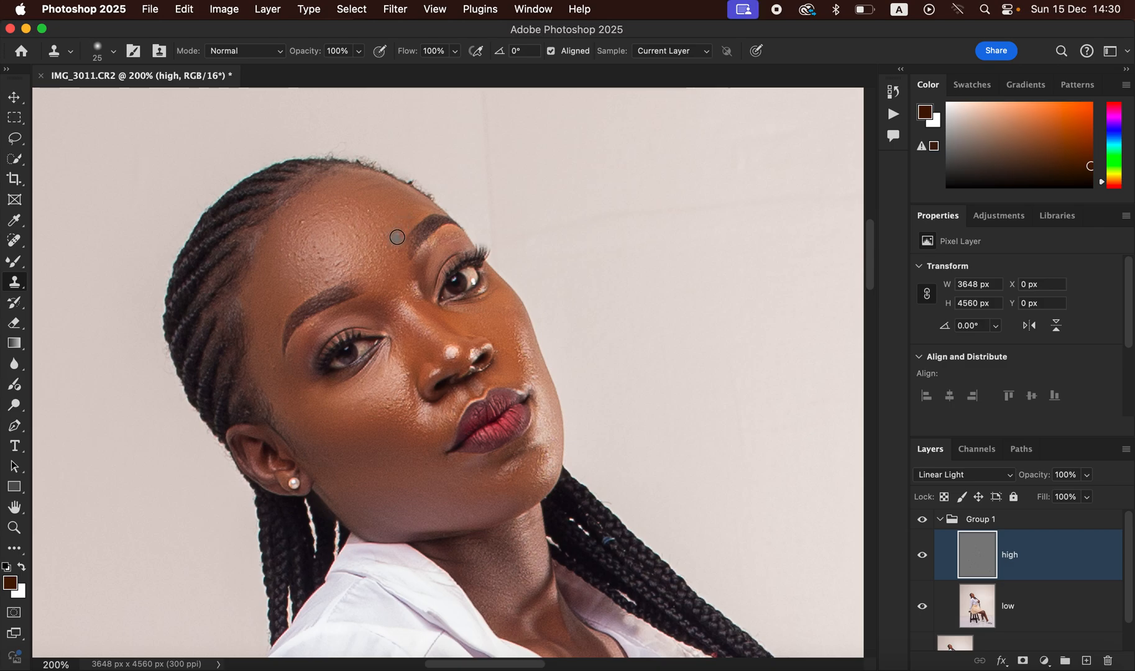
pyautogui.moveTo(398, 237)
pyautogui.mouseDown()
pyautogui.moveTo(338, 264)
pyautogui.moveTo(349, 261)
pyautogui.moveTo(344, 241)
pyautogui.moveTo(354, 250)
pyautogui.moveTo(378, 202)
pyautogui.mouseUp()
# Step: Stamp out the remaining forehead blemishes using clean skin sampled near the hairline
pyautogui.keyDown('alt'); pyautogui.click(379, 193); pyautogui.keyUp('alt')
pyautogui.moveTo(338, 255)
pyautogui.mouseDown()
pyautogui.moveTo(307, 264)
pyautogui.moveTo(293, 250)
pyautogui.moveTo(309, 231)
pyautogui.mouseUp()
pyautogui.keyDown('alt'); pyautogui.click(322, 254); pyautogui.keyUp('alt')
pyautogui.click(302, 244)
pyautogui.click(299, 236)
pyautogui.click(309, 222)
pyautogui.keyDown('alt'); pyautogui.click(350, 264); pyautogui.keyUp('alt')
pyautogui.click(329, 276)
pyautogui.click(316, 281)
pyautogui.click(312, 268)
pyautogui.keyDown('alt'); pyautogui.click(362, 227); pyautogui.keyUp('alt')
# Step: Smooth the rough texture on the cheek, under the eye and at the temple
pyautogui.keyDown('alt'); pyautogui.click(397, 424); pyautogui.keyUp('alt')
pyautogui.click(398, 417)
pyautogui.keyDown('alt'); pyautogui.click(397, 410); pyautogui.keyUp('alt')
pyautogui.click(399, 381)
pyautogui.keyDown('alt'); pyautogui.click(393, 370); pyautogui.keyUp('alt')
pyautogui.click(391, 353)
pyautogui.keyDown('alt'); pyautogui.click(405, 378); pyautogui.keyUp('alt')
pyautogui.moveTo(273, 366); pyautogui.dragTo(274, 376)
# Step: Pan and scroll down the figure to inspect the waist, legs and calves
pyautogui.moveTo(605, 450); pyautogui.dragTo(497, 143)
pyautogui.moveTo(603, 560); pyautogui.dragTo(607, 309)
pyautogui.scroll(-15, 607, 309)
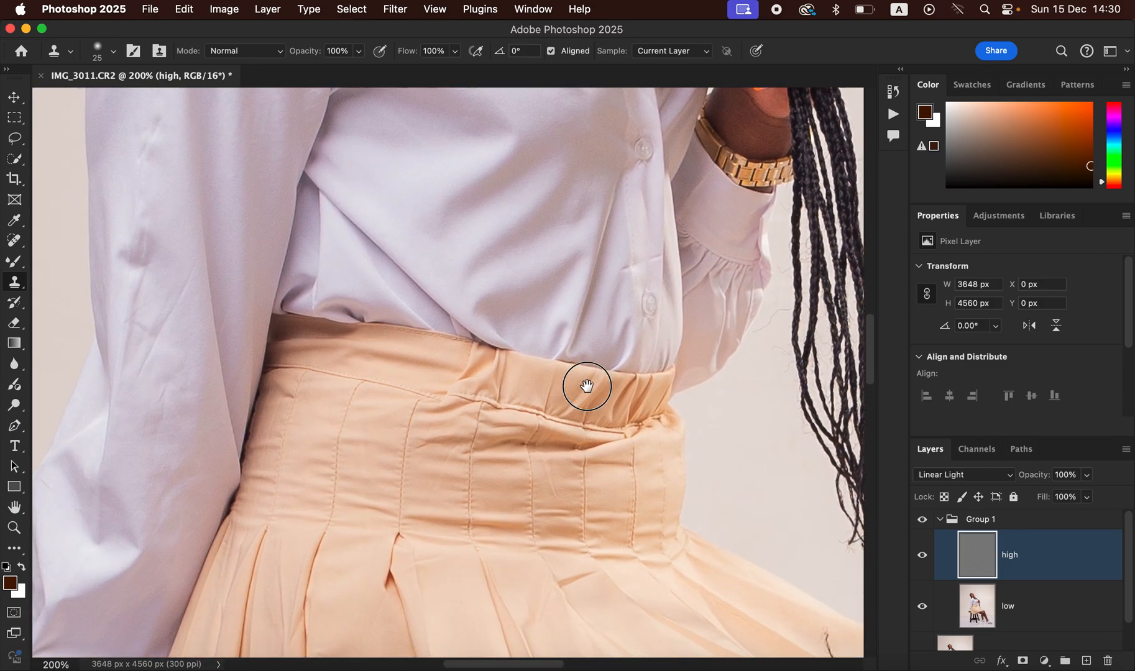
pyautogui.scroll(-15, 581, 361)
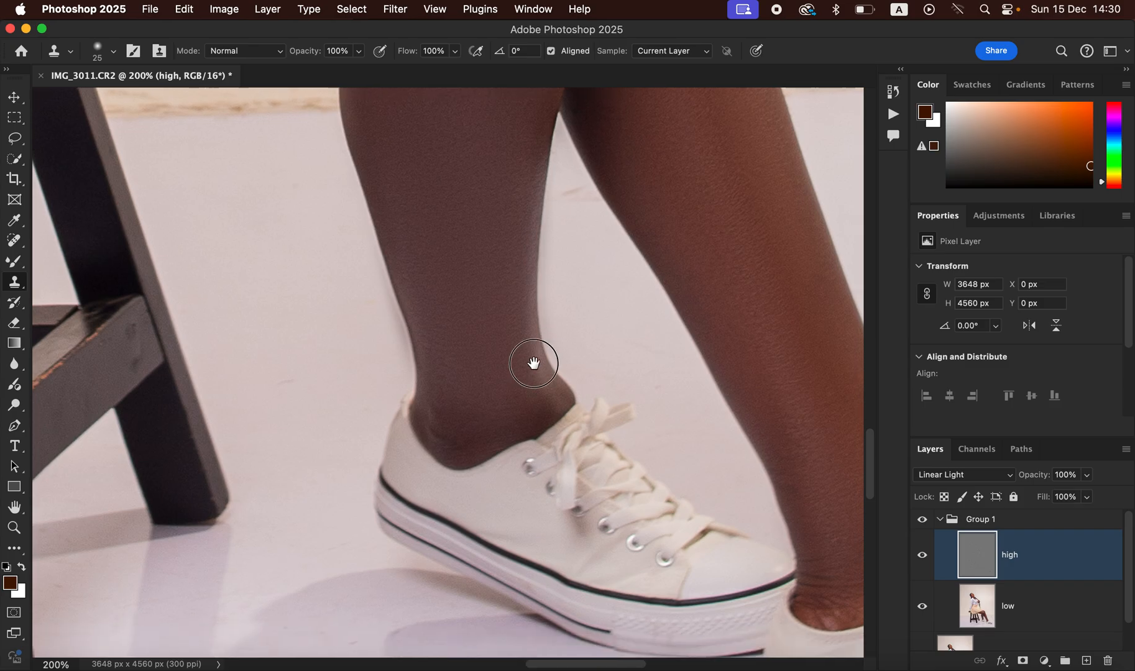
pyautogui.moveTo(534, 363); pyautogui.dragTo(481, 370)
pyautogui.moveTo(605, 353); pyautogui.dragTo(536, 440)
pyautogui.scroll(15, 537, 440)
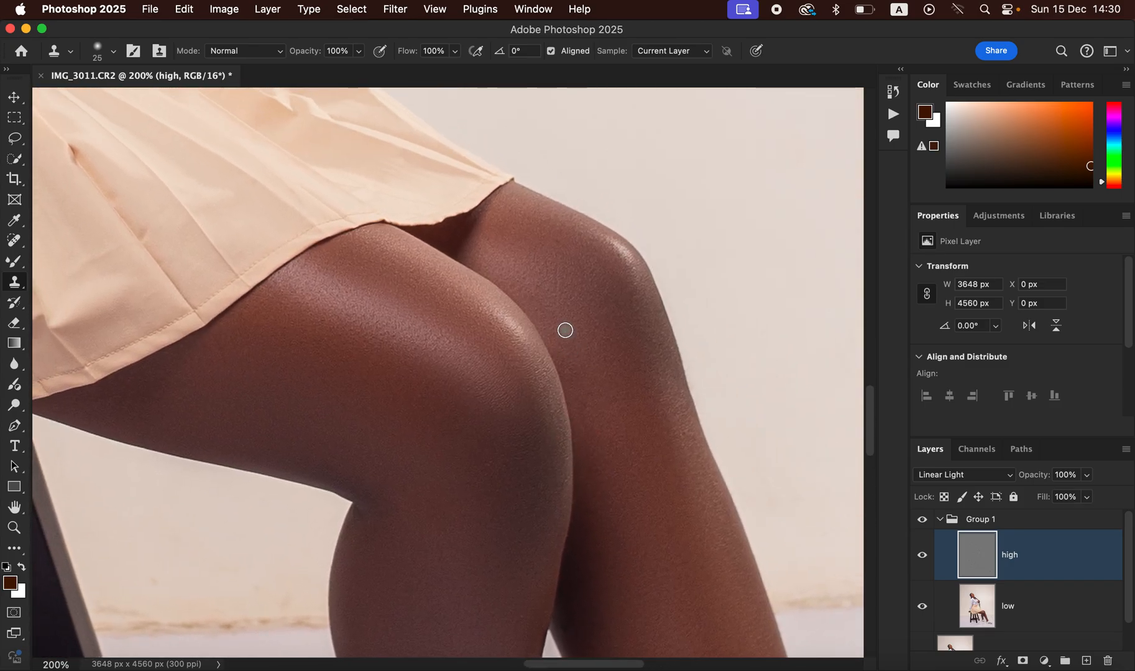
pyautogui.scroll(-6, 564, 329)
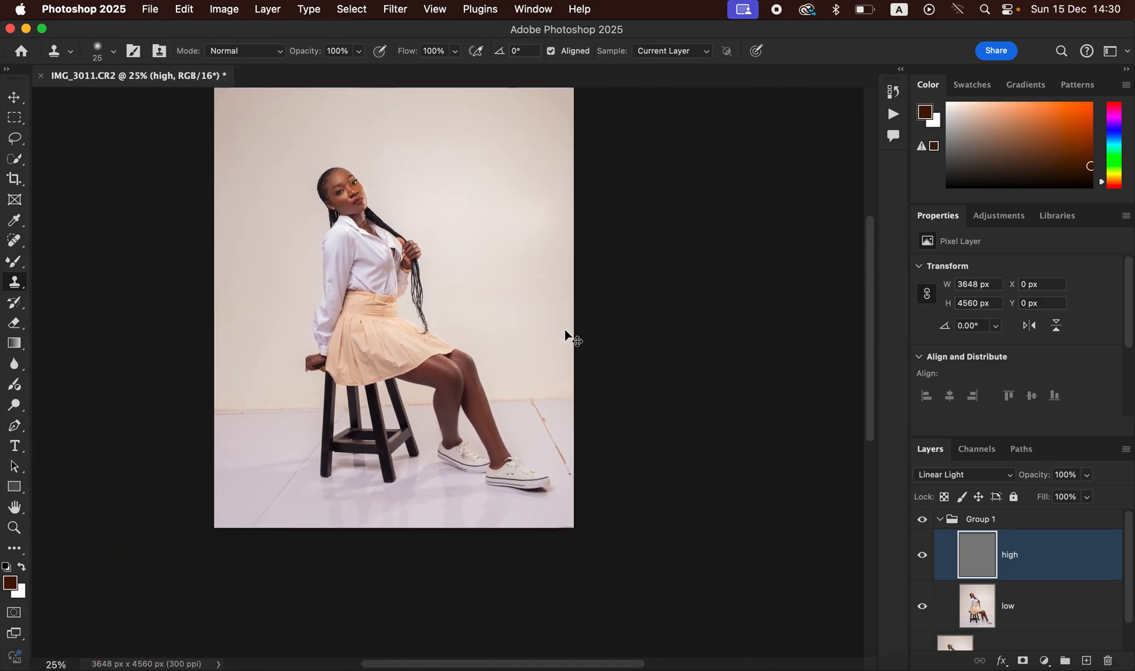
# Step: Stamp the visible layers into Layer 1 and add an empty Layer 2 in Color blend mode
pyautogui.click(940, 519)
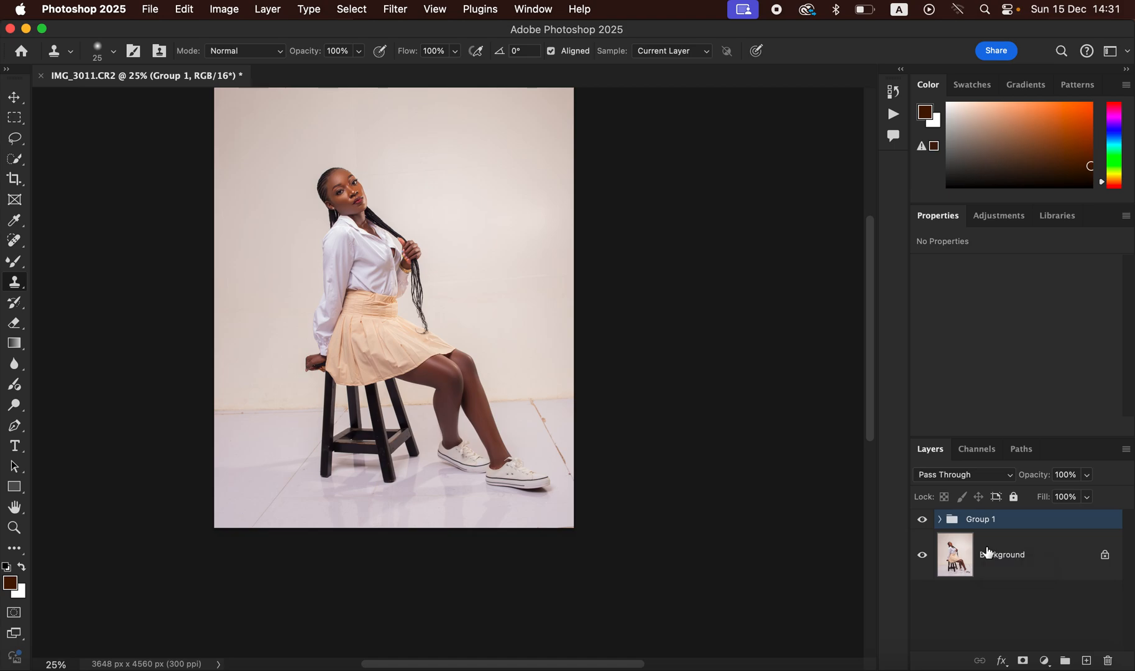
pyautogui.press('super+alt+shift+e')
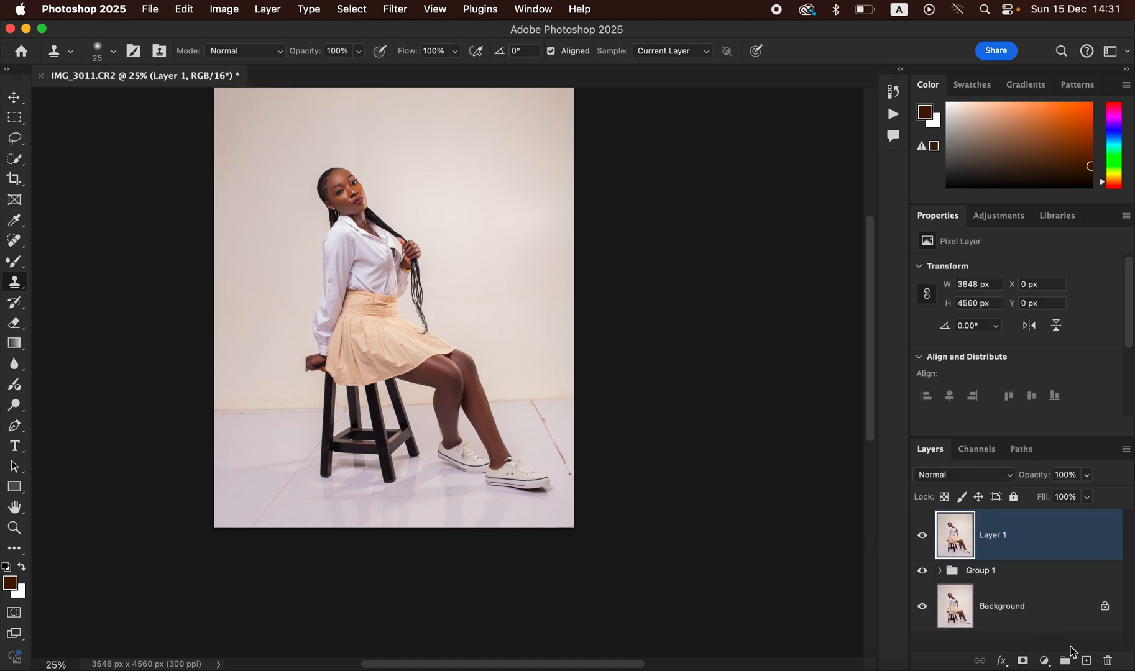
pyautogui.click(1086, 661)
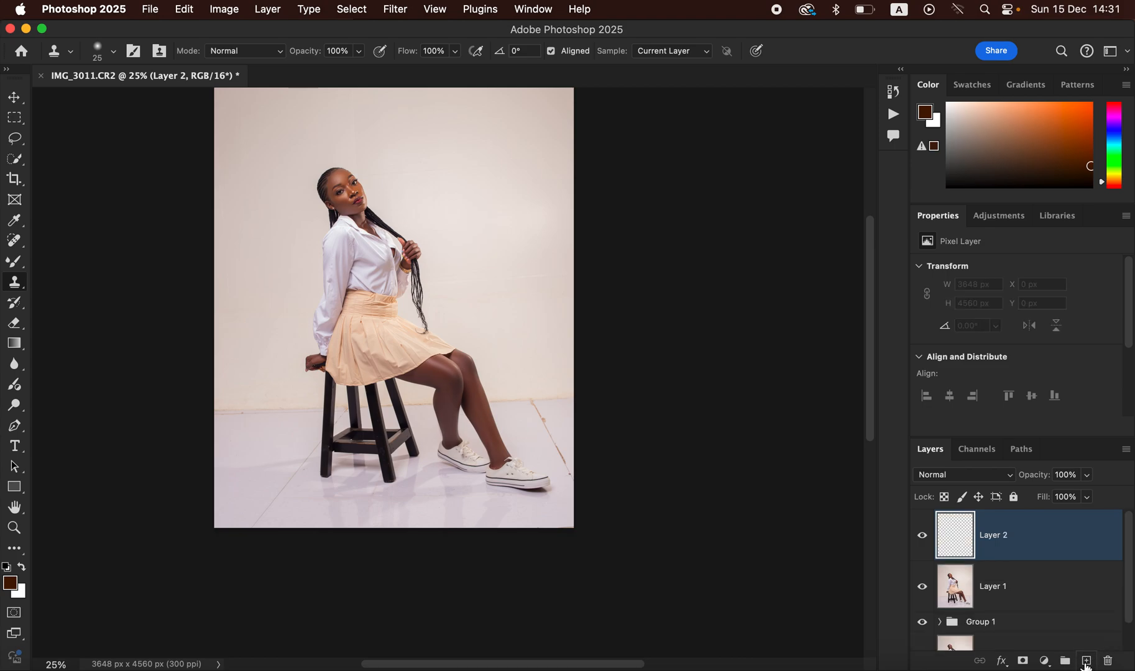
pyautogui.click(959, 475)
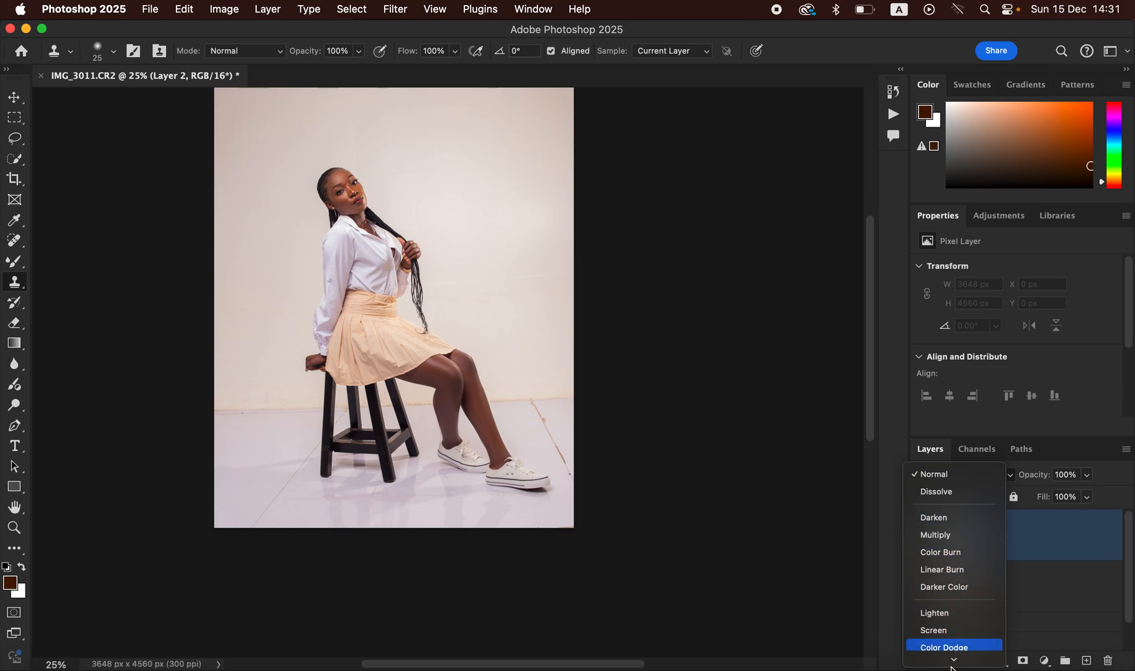
pyautogui.moveTo(953, 665)
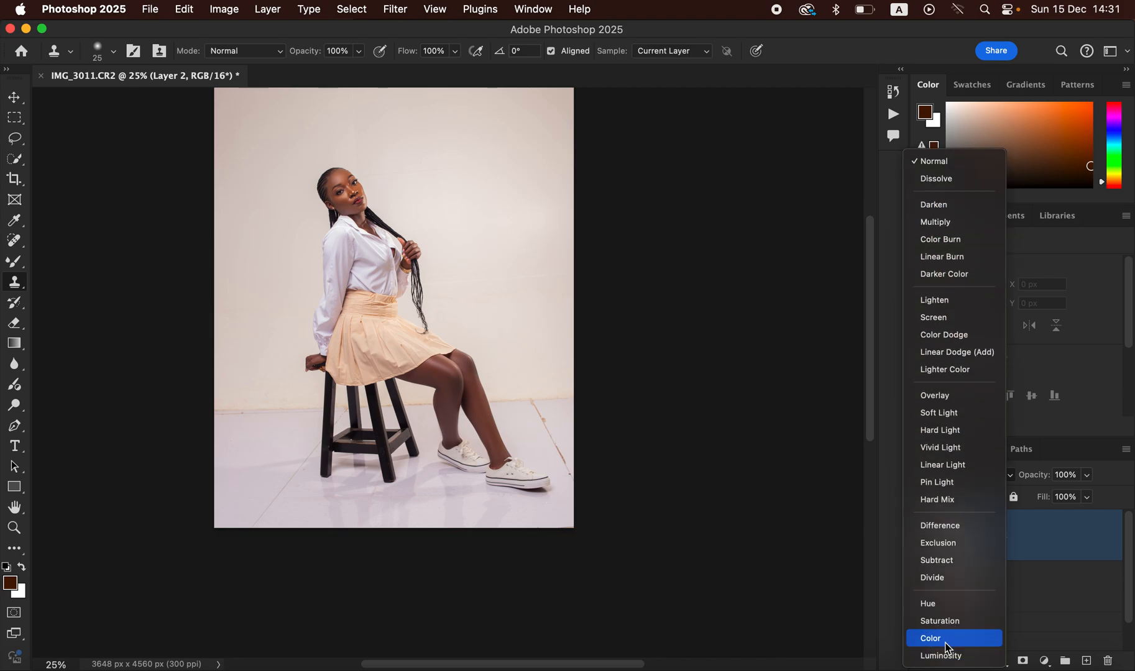
pyautogui.click(947, 640)
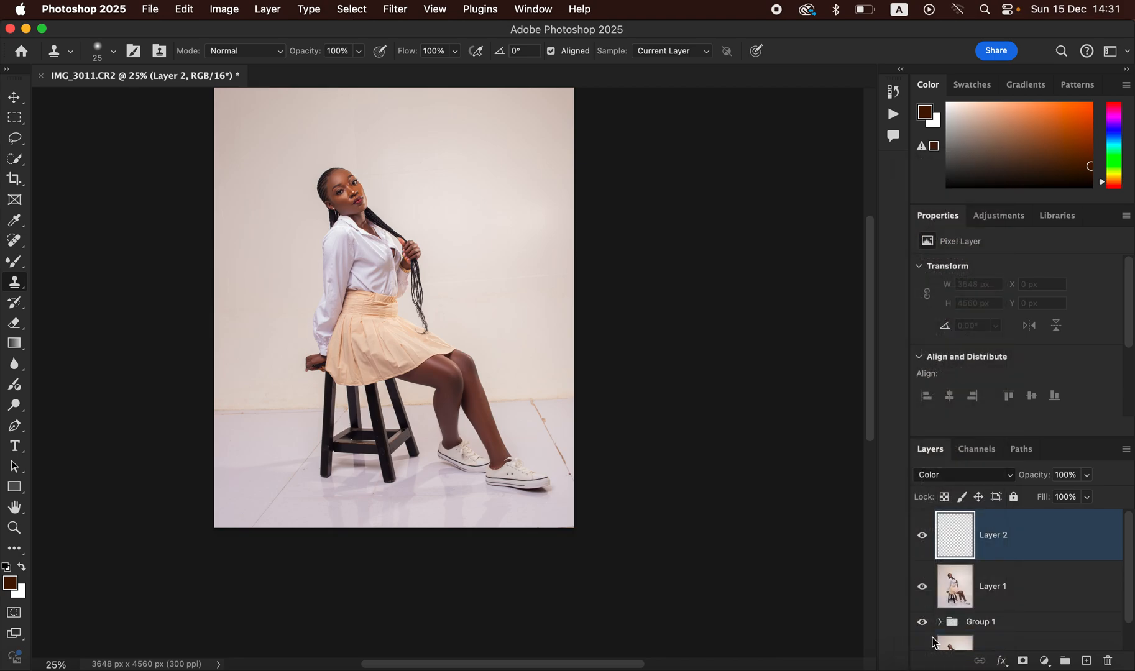
# Step: Select the Brush Tool and set its hardness to 0%
pyautogui.click(14, 261)
pyautogui.click(97, 257)
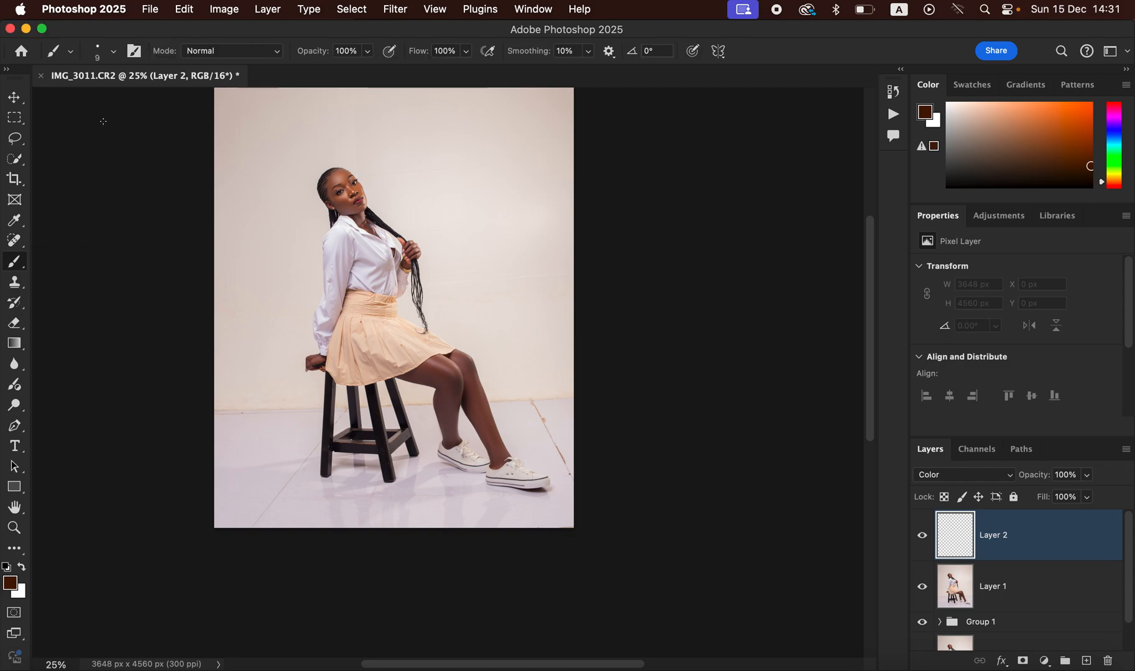
pyautogui.click(113, 54)
pyautogui.moveTo(172, 136); pyautogui.dragTo(55, 142)
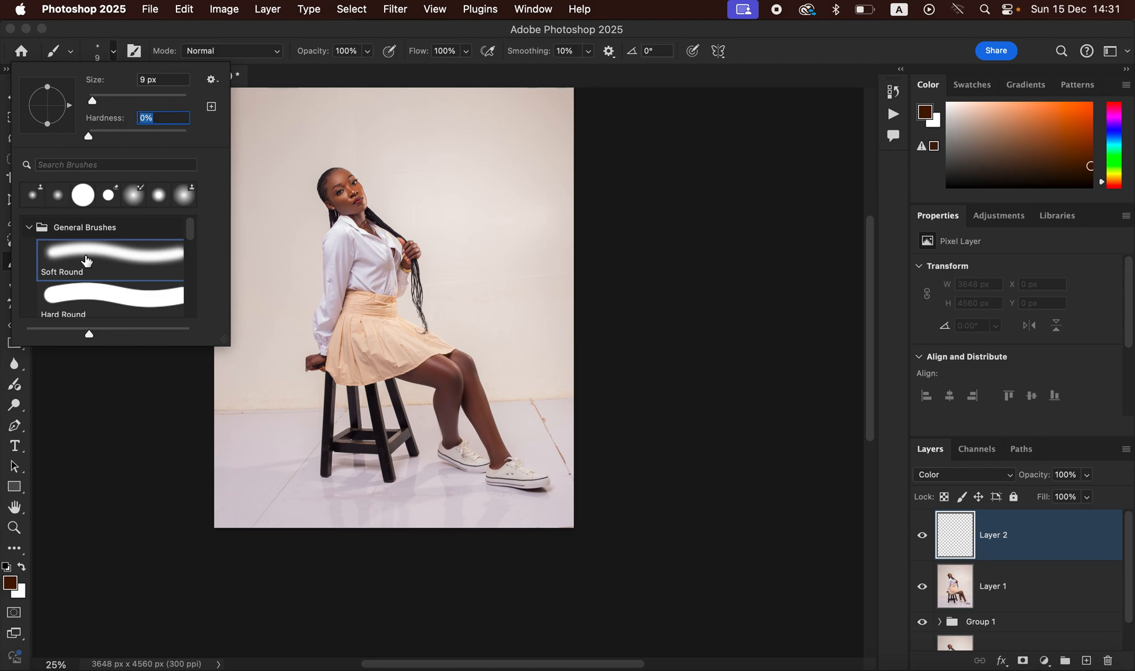
pyautogui.click(277, 33)
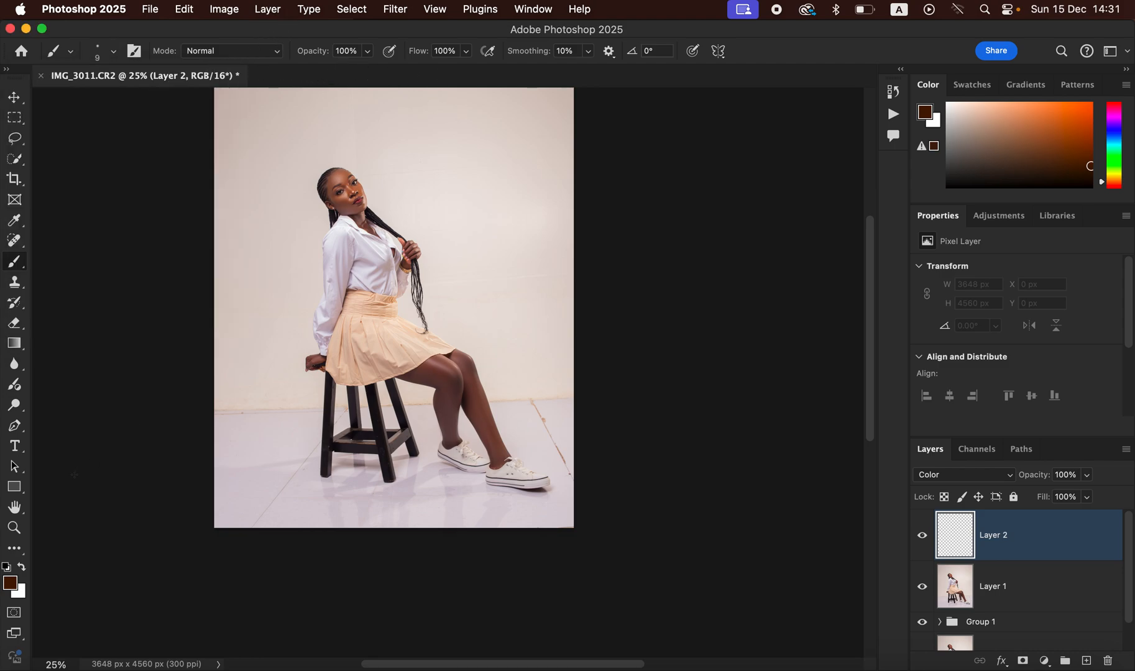
# Step: Zoom in to 200% with the view centred on her head and face
pyautogui.press('super+equal')
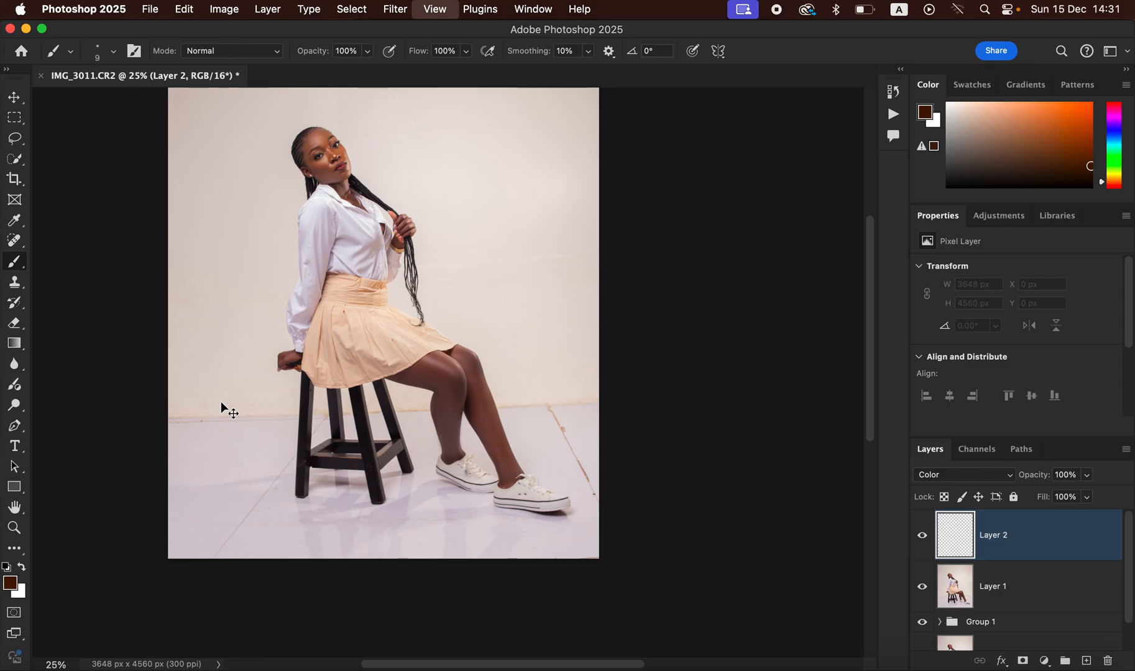
pyautogui.press('super+equal')
pyautogui.press('super+equal')
pyautogui.press('super+equal')
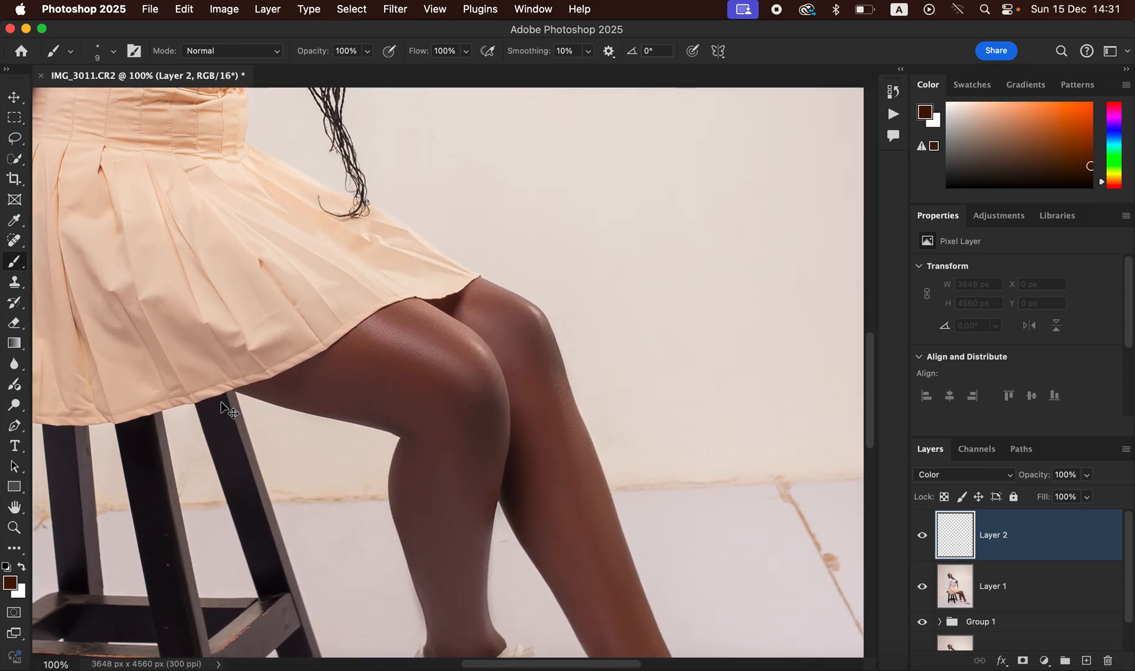
pyautogui.moveTo(440, 408); pyautogui.dragTo(641, 566)
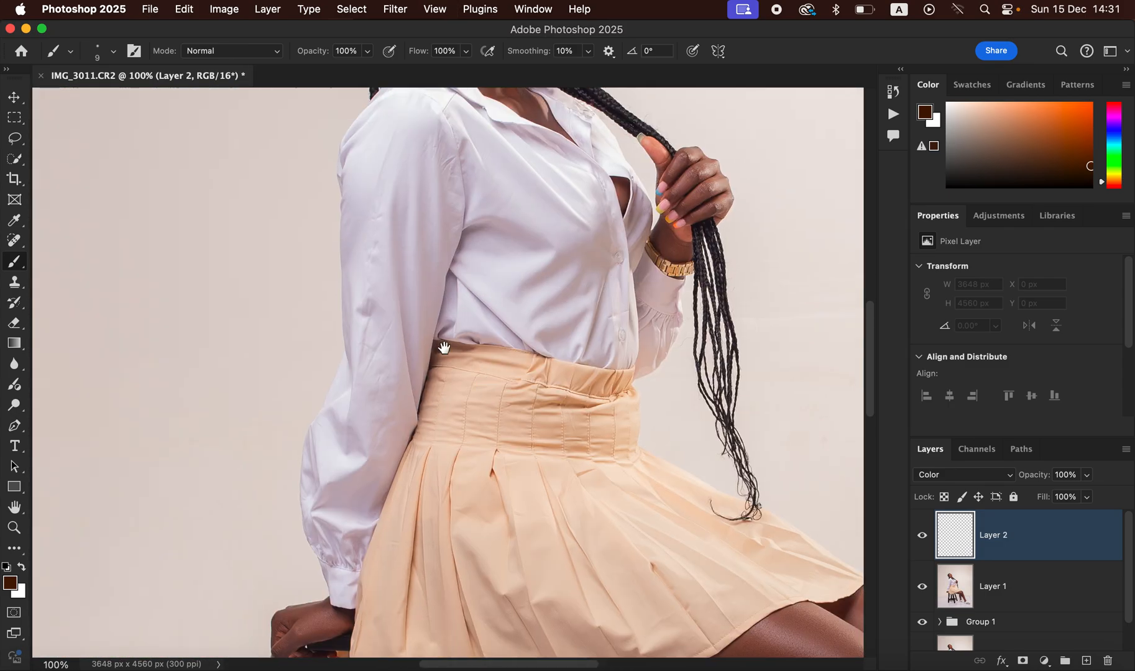
pyautogui.moveTo(413, 398); pyautogui.dragTo(385, 535)
pyautogui.moveTo(470, 354); pyautogui.dragTo(514, 228)
pyautogui.moveTo(452, 378); pyautogui.dragTo(488, 250)
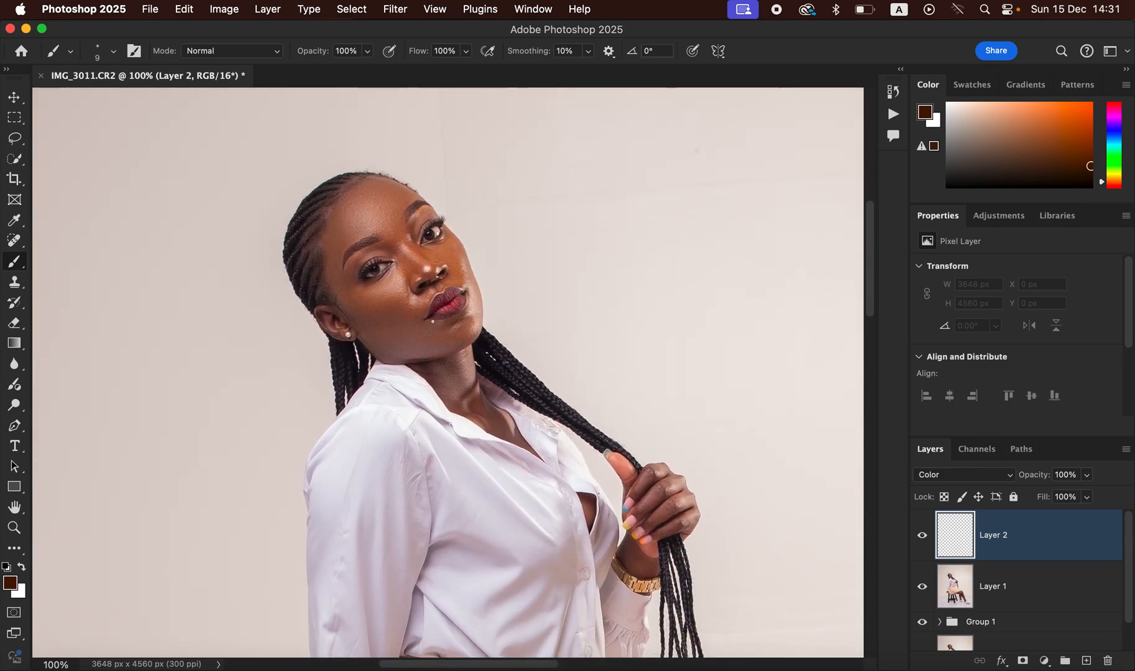
pyautogui.press('super+equal')
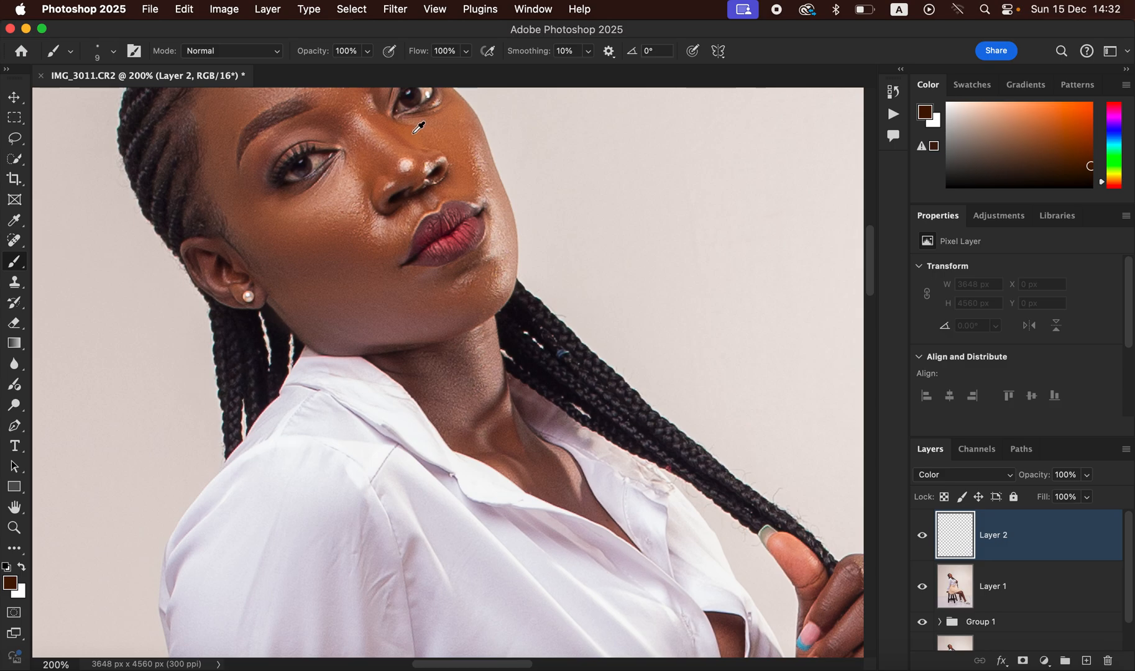
# Step: Sample a warm brown skin tone from the nose and cheek, then select Layer 1 at 50% zoom
pyautogui.moveTo(416, 129); pyautogui.dragTo(409, 128)
pyautogui.moveTo(324, 228); pyautogui.dragTo(329, 223)
pyautogui.moveTo(373, 170); pyautogui.dragTo(367, 166)
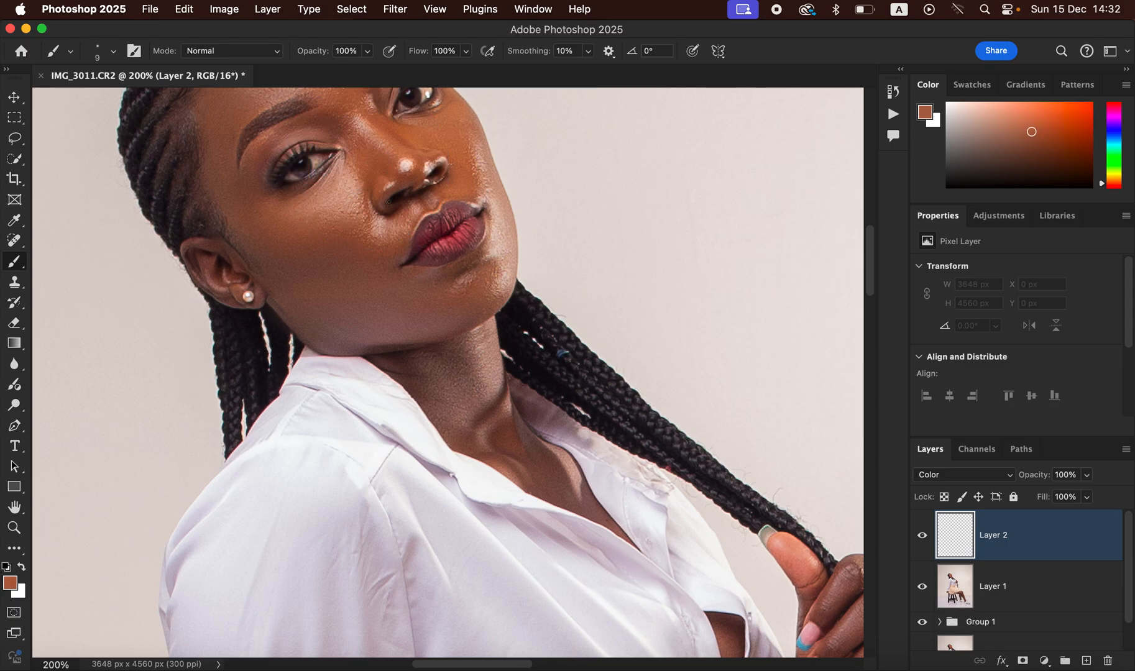
pyautogui.press('super+minus')
pyautogui.press('super+minus')
pyautogui.press('super+minus')
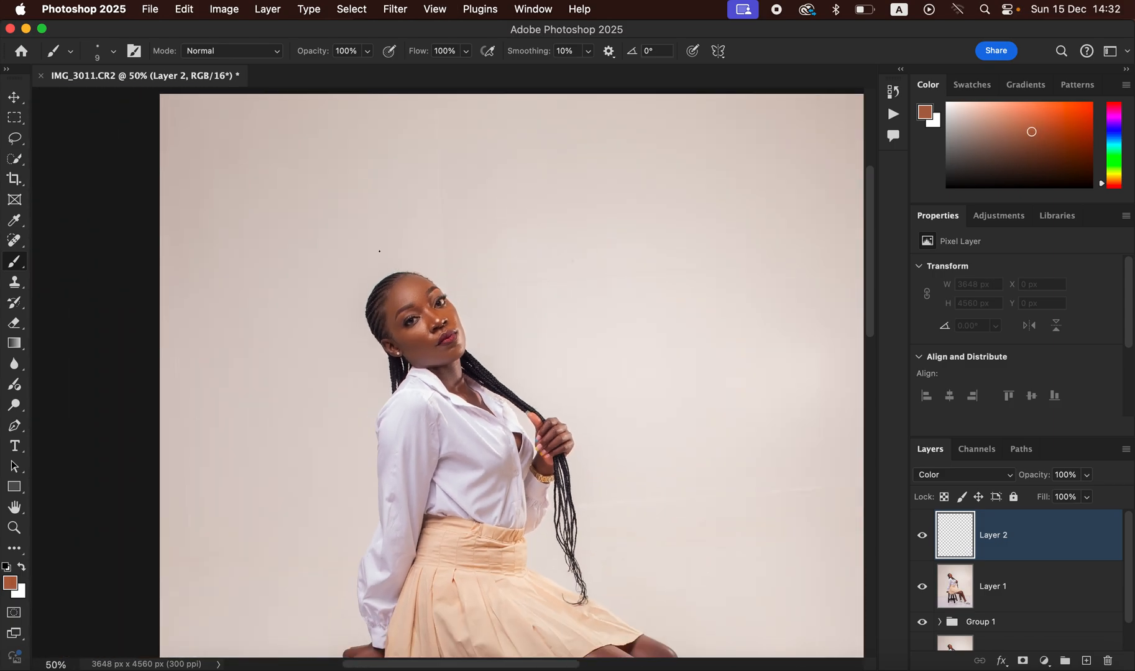
pyautogui.click(1028, 594)
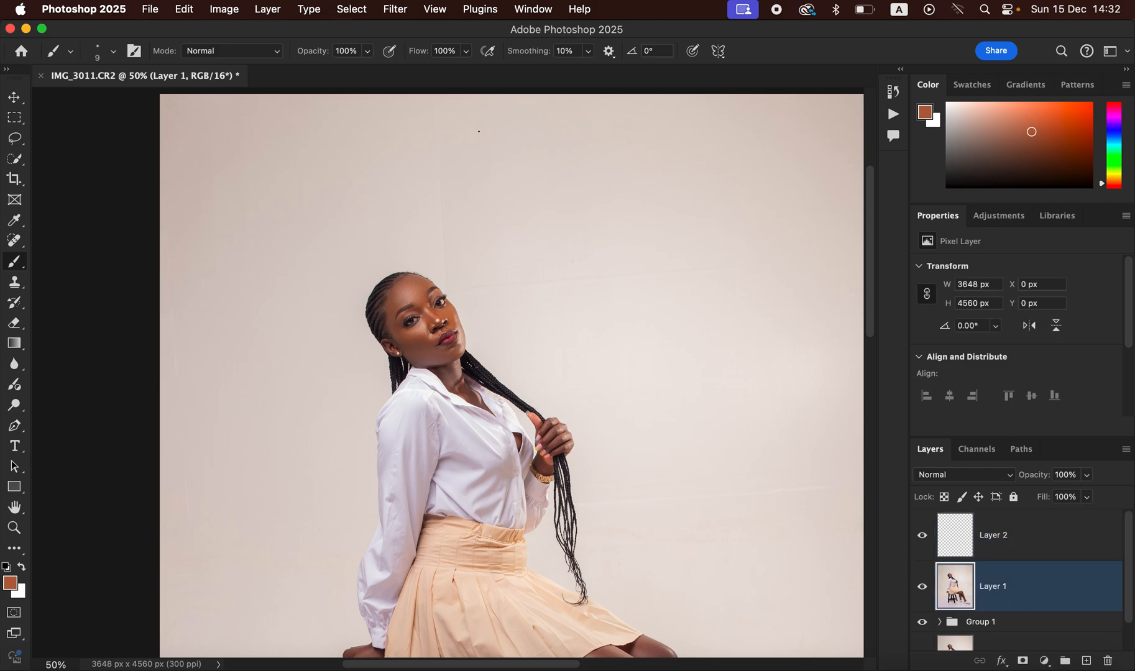
# Step: Select the seated woman with Select > Subject and brush the sampled brown onto her forehead
pyautogui.click(351, 9)
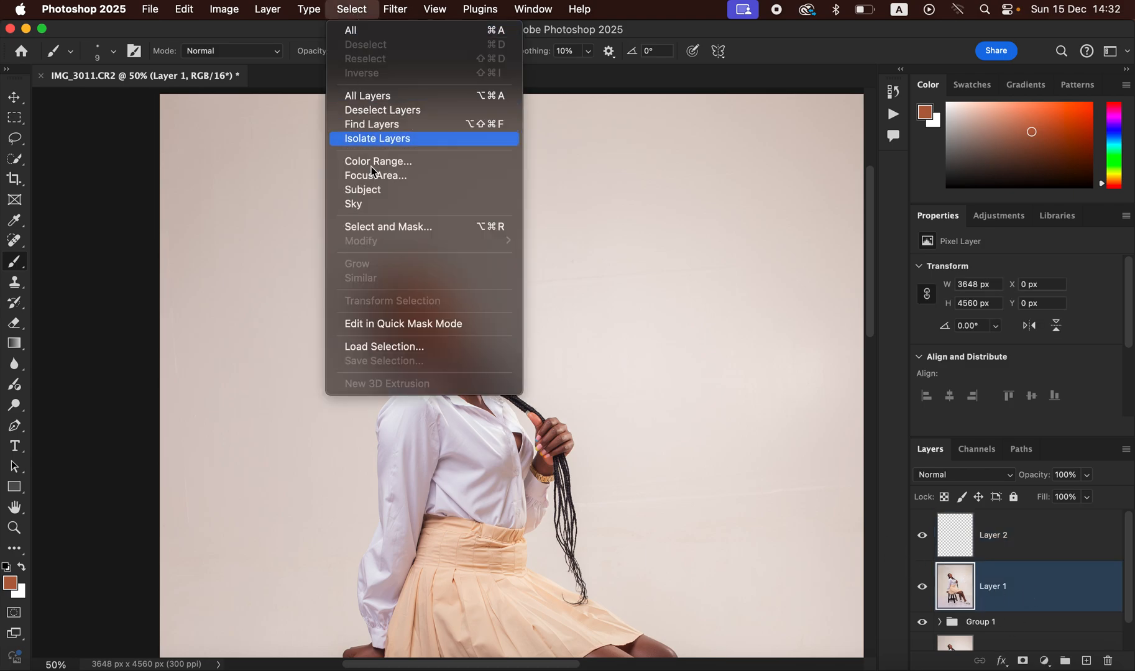
pyautogui.click(400, 190)
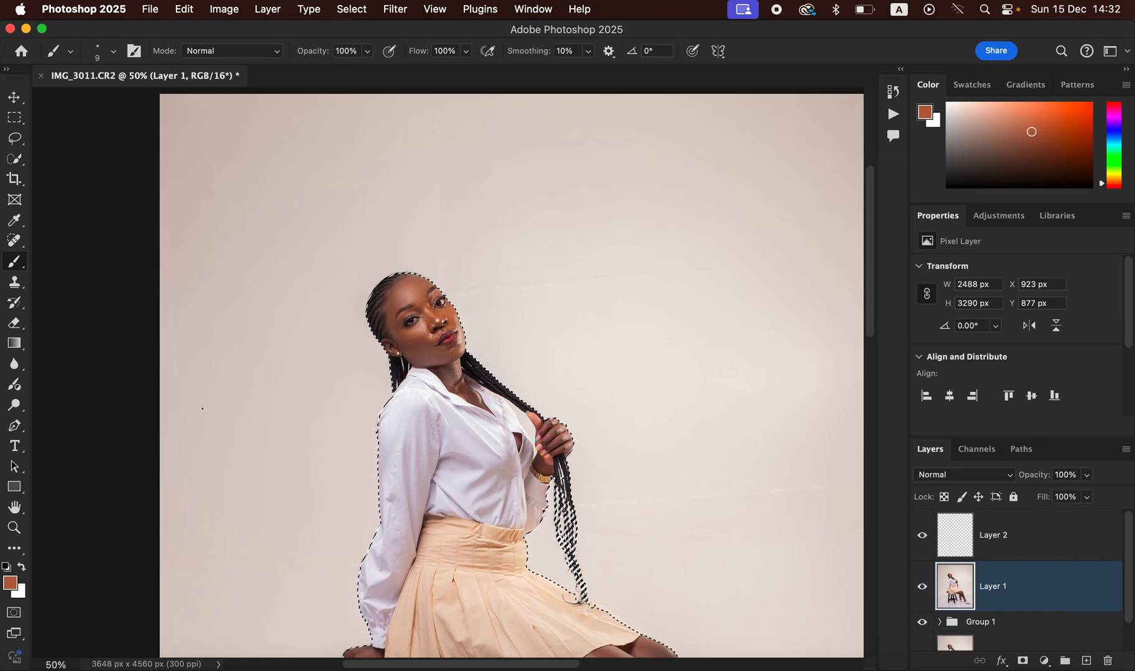
pyautogui.press('super+equal')
pyautogui.press('super+equal')
pyautogui.press('super+equal')
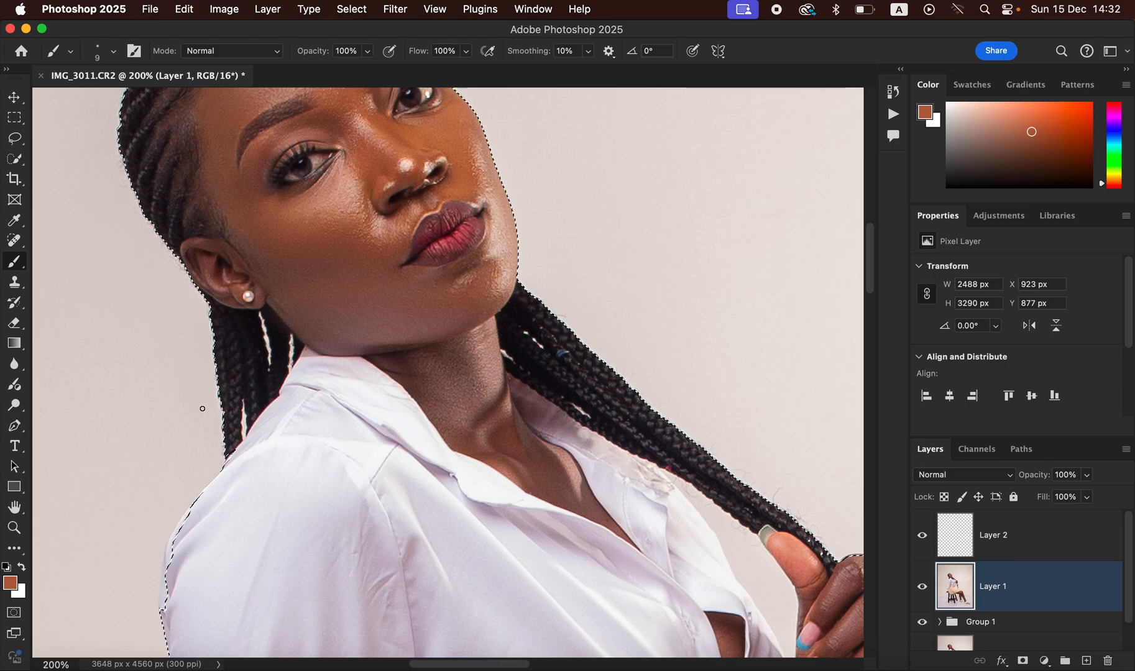
pyautogui.moveTo(571, 376); pyautogui.dragTo(628, 506)
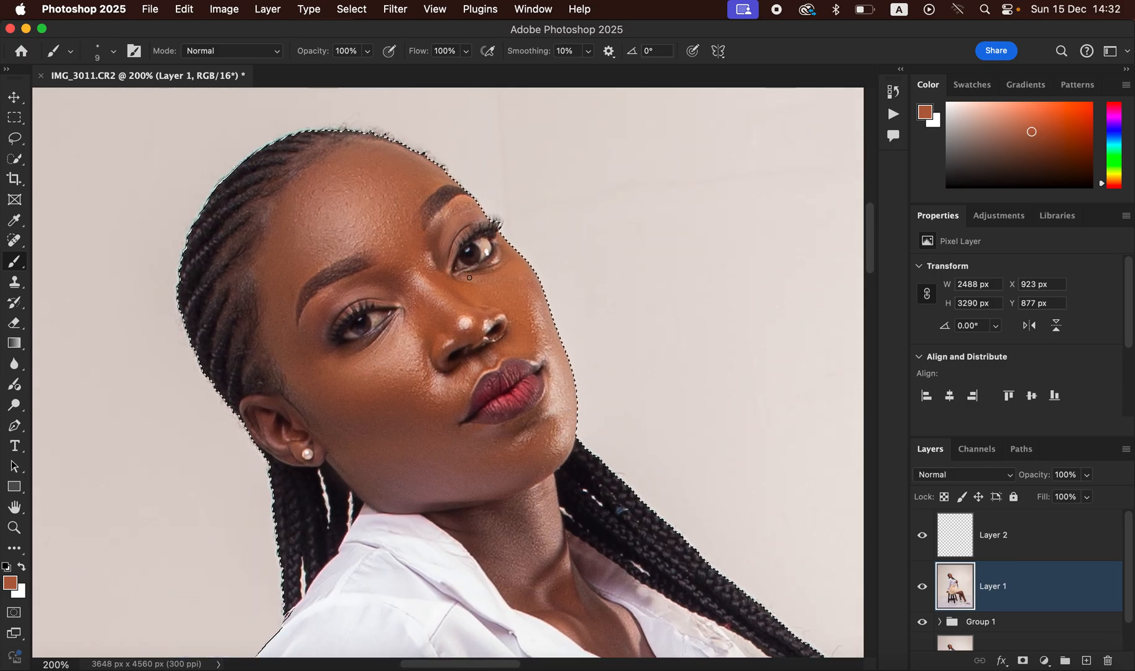
pyautogui.press(']')
pyautogui.press(']')
pyautogui.press(']')
pyautogui.press(']')
pyautogui.press(']')
pyautogui.press(']')
pyautogui.press(']')
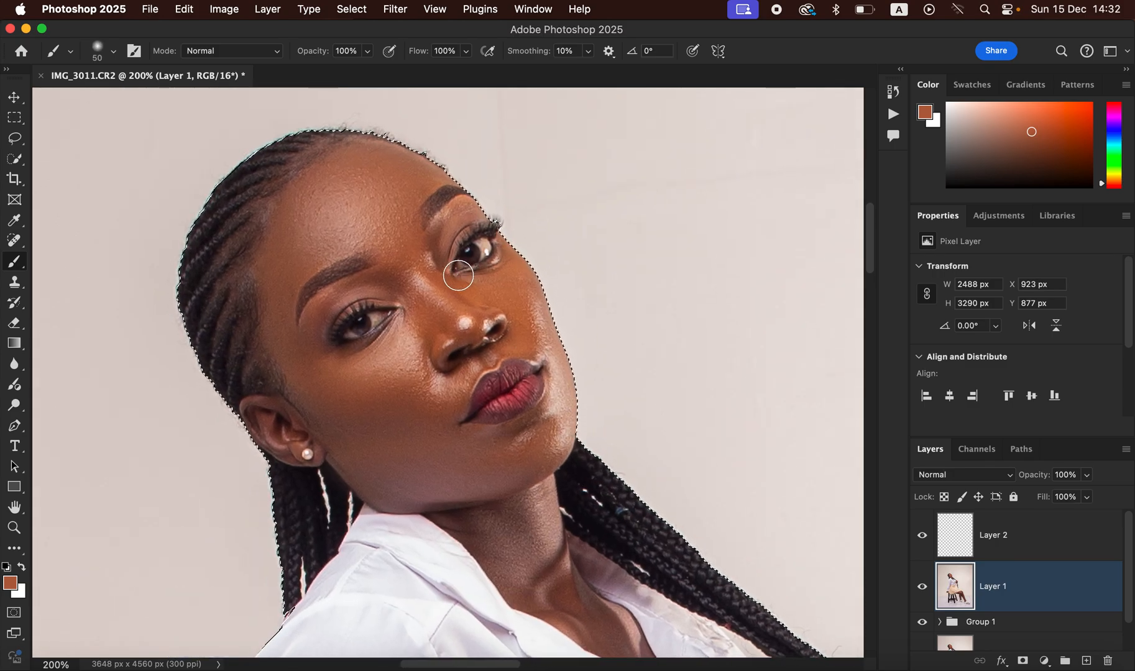
pyautogui.moveTo(381, 223)
pyautogui.mouseDown()
pyautogui.moveTo(380, 198)
pyautogui.moveTo(391, 214)
pyautogui.mouseUp()
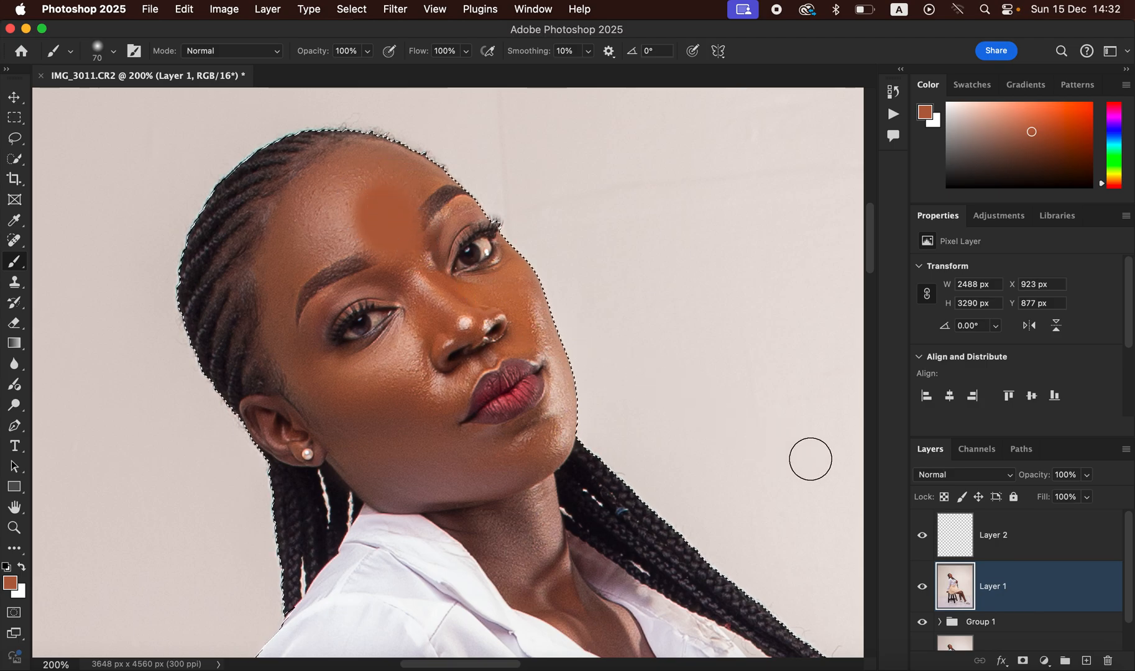
# Step: Undo the forehead stroke and paint the brown on Layer 2 over temple, cheek, jaw and neck
pyautogui.press('super+z')
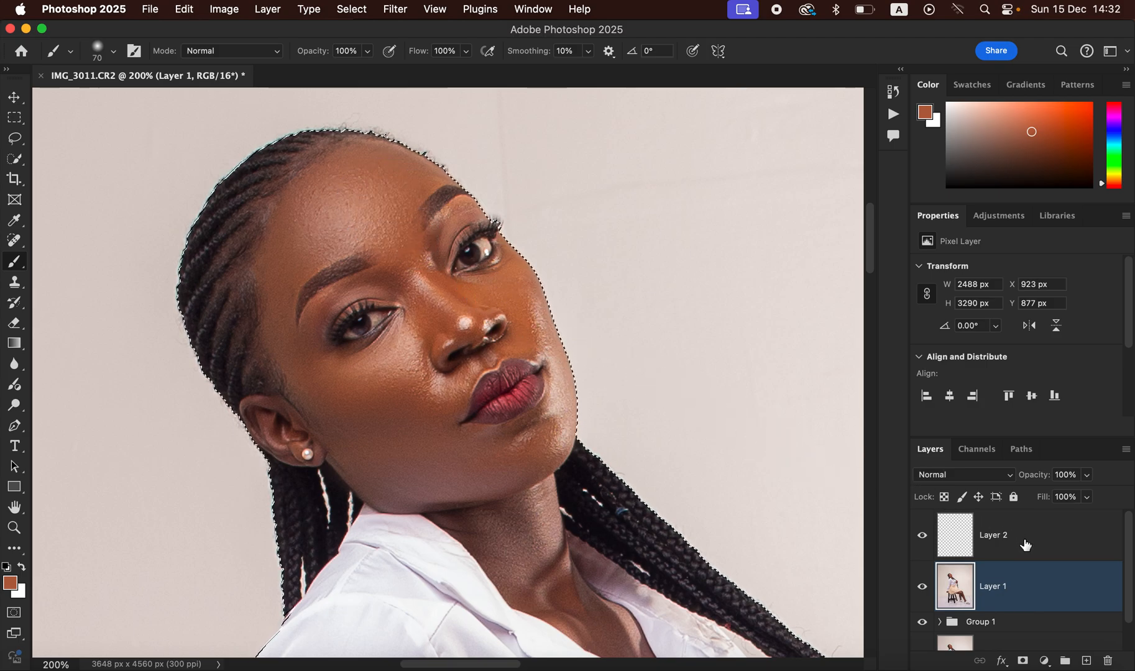
pyautogui.click(1020, 546)
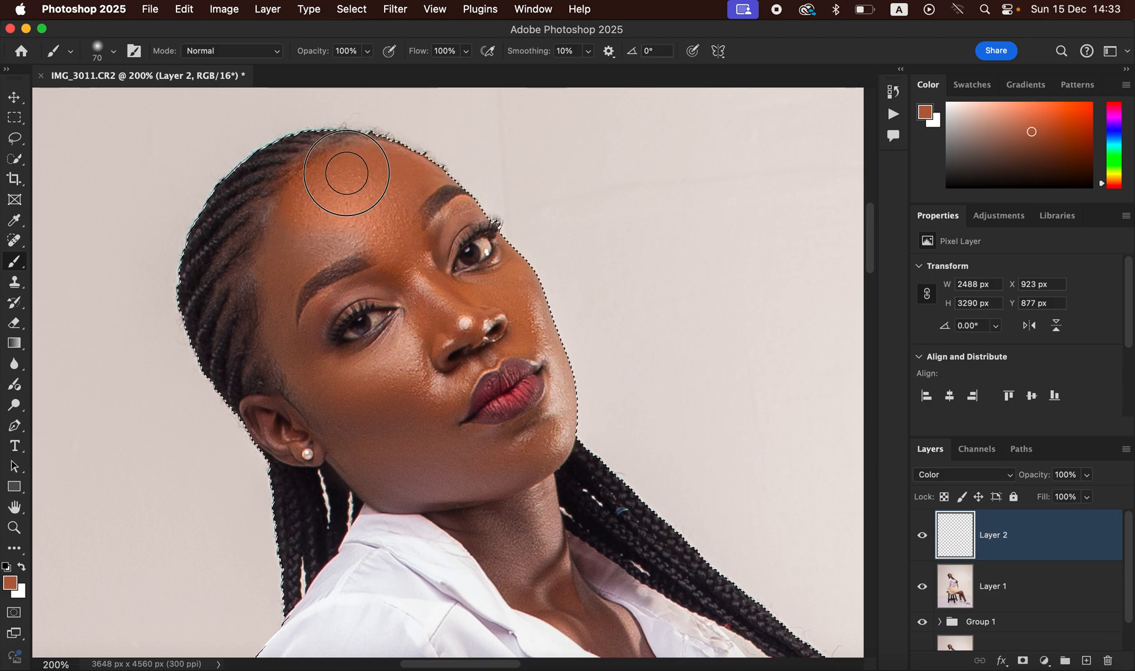
pyautogui.moveTo(281, 271)
pyautogui.mouseDown()
pyautogui.moveTo(275, 328)
pyautogui.moveTo(288, 367)
pyautogui.moveTo(347, 396)
pyautogui.moveTo(397, 365)
pyautogui.moveTo(379, 374)
pyautogui.moveTo(404, 403)
pyautogui.moveTo(412, 378)
pyautogui.moveTo(406, 435)
pyautogui.moveTo(347, 446)
pyautogui.moveTo(305, 416)
pyautogui.moveTo(273, 418)
pyautogui.moveTo(399, 451)
pyautogui.moveTo(407, 484)
pyautogui.moveTo(401, 475)
pyautogui.moveTo(466, 461)
pyautogui.moveTo(441, 429)
pyautogui.moveTo(501, 460)
pyautogui.moveTo(554, 421)
pyautogui.mouseUp()
pyautogui.moveTo(534, 473)
pyautogui.mouseDown()
pyautogui.moveTo(538, 544)
pyautogui.moveTo(514, 519)
pyautogui.moveTo(501, 534)
pyautogui.moveTo(474, 506)
pyautogui.moveTo(472, 516)
pyautogui.moveTo(537, 566)
pyautogui.moveTo(547, 544)
pyautogui.mouseUp()
pyautogui.moveTo(616, 471); pyautogui.dragTo(580, 325)
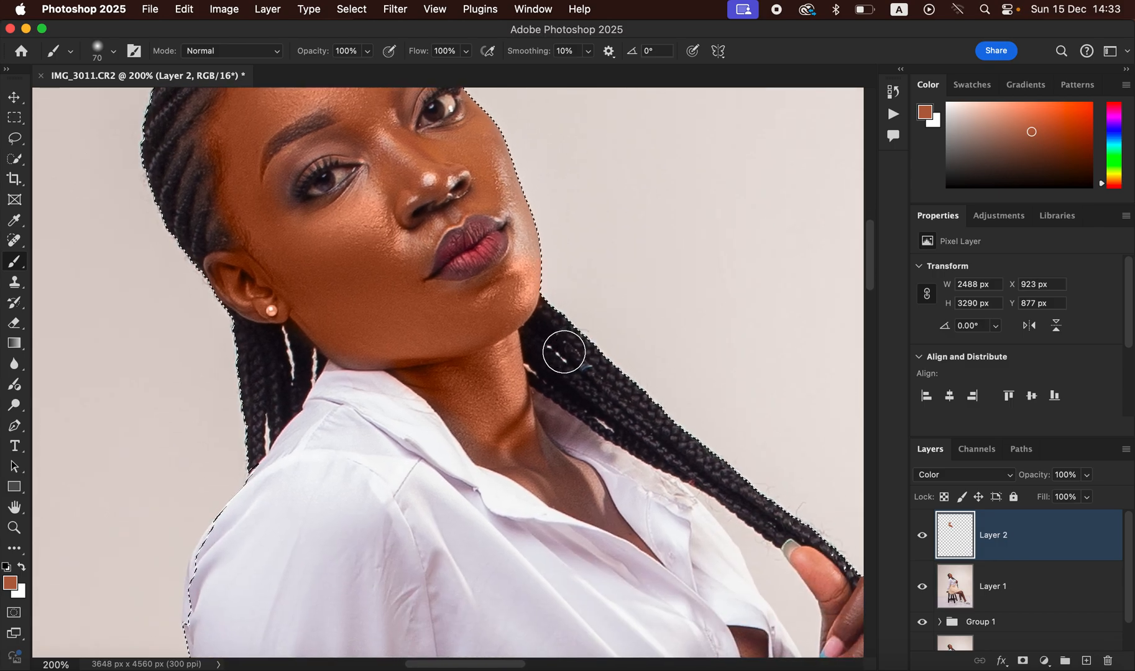
pyautogui.press('[')
pyautogui.press('[')
pyautogui.press('[')
pyautogui.moveTo(521, 437)
pyautogui.mouseDown()
pyautogui.moveTo(489, 421)
pyautogui.moveTo(469, 429)
pyautogui.moveTo(537, 470)
pyautogui.moveTo(582, 477)
pyautogui.moveTo(600, 501)
pyautogui.moveTo(536, 477)
pyautogui.moveTo(611, 512)
pyautogui.moveTo(537, 458)
pyautogui.moveTo(444, 299)
pyautogui.moveTo(421, 227)
pyautogui.moveTo(417, 264)
pyautogui.moveTo(443, 202)
pyautogui.moveTo(375, 122)
pyautogui.moveTo(498, 176)
pyautogui.moveTo(529, 251)
pyautogui.moveTo(525, 280)
pyautogui.moveTo(506, 178)
pyautogui.moveTo(489, 154)
pyautogui.moveTo(452, 135)
pyautogui.moveTo(426, 147)
pyautogui.mouseUp()
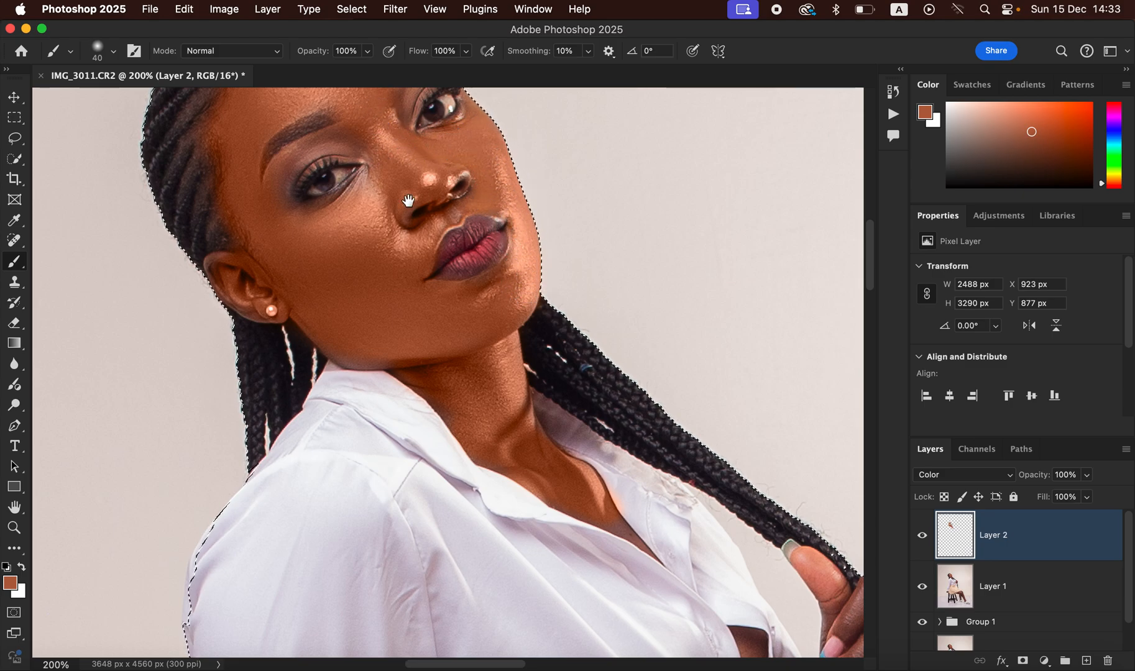
# Step: Colour the eyelid, brow, hairline, exposed chest, shirt opening, jaw edge and ear
pyautogui.scroll(5, 537, 233)
pyautogui.moveTo(483, 220)
pyautogui.mouseDown()
pyautogui.moveTo(461, 244)
pyautogui.moveTo(468, 236)
pyautogui.moveTo(404, 155)
pyautogui.moveTo(373, 153)
pyautogui.moveTo(313, 235)
pyautogui.mouseUp()
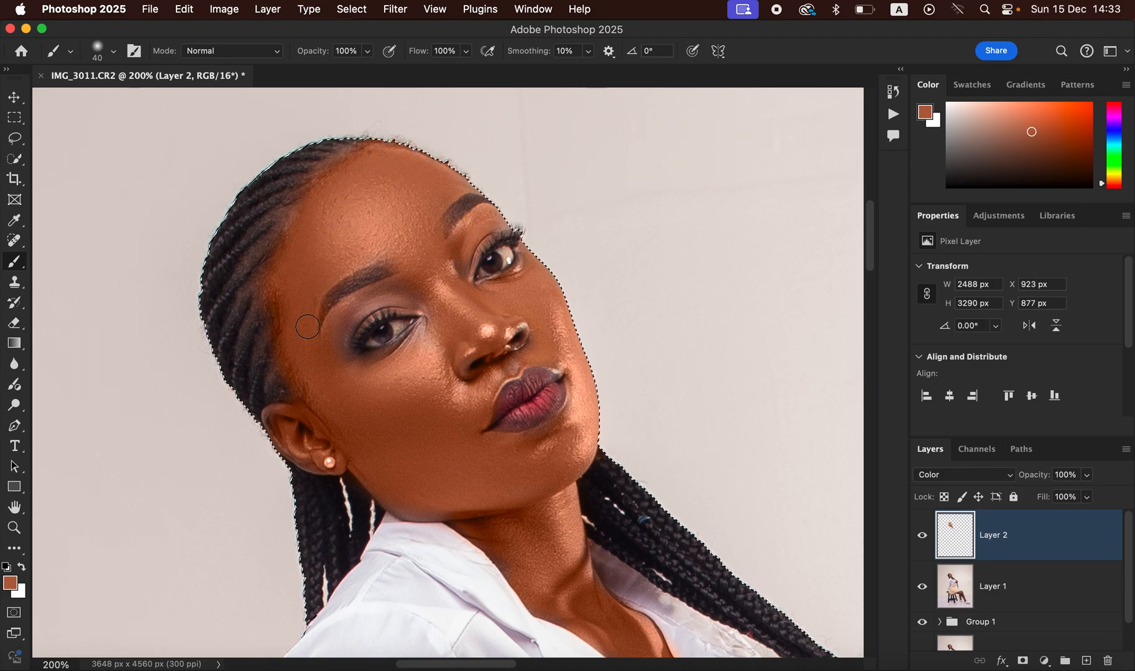
pyautogui.scroll(-10, 654, 438)
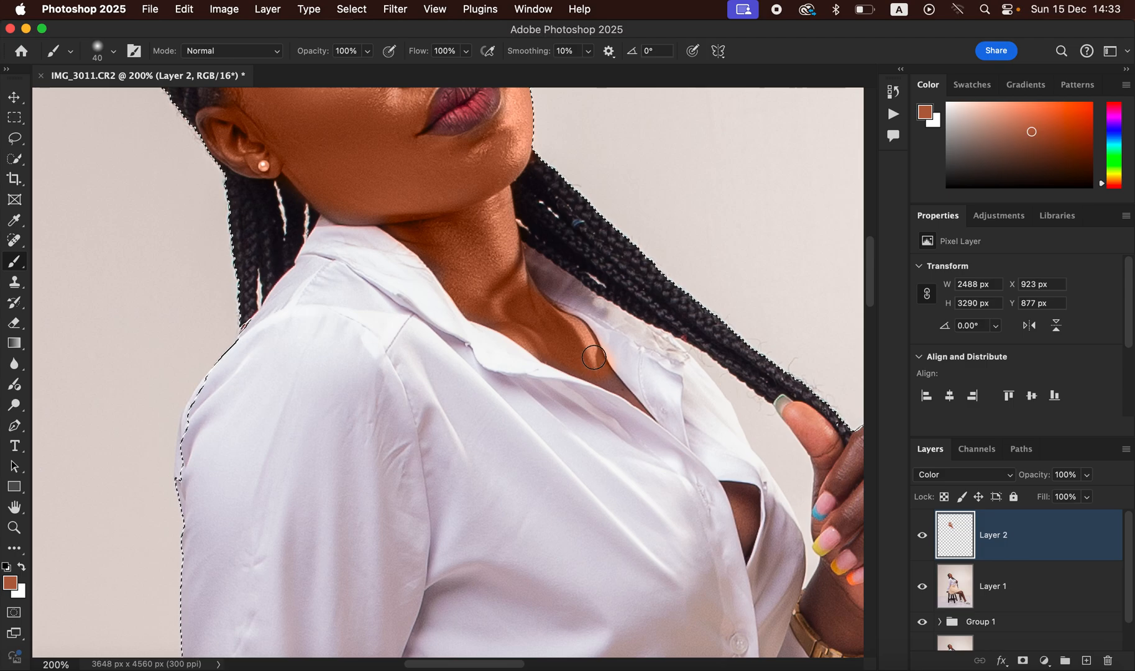
pyautogui.moveTo(733, 477); pyautogui.dragTo(751, 537)
pyautogui.moveTo(622, 383); pyautogui.dragTo(641, 405)
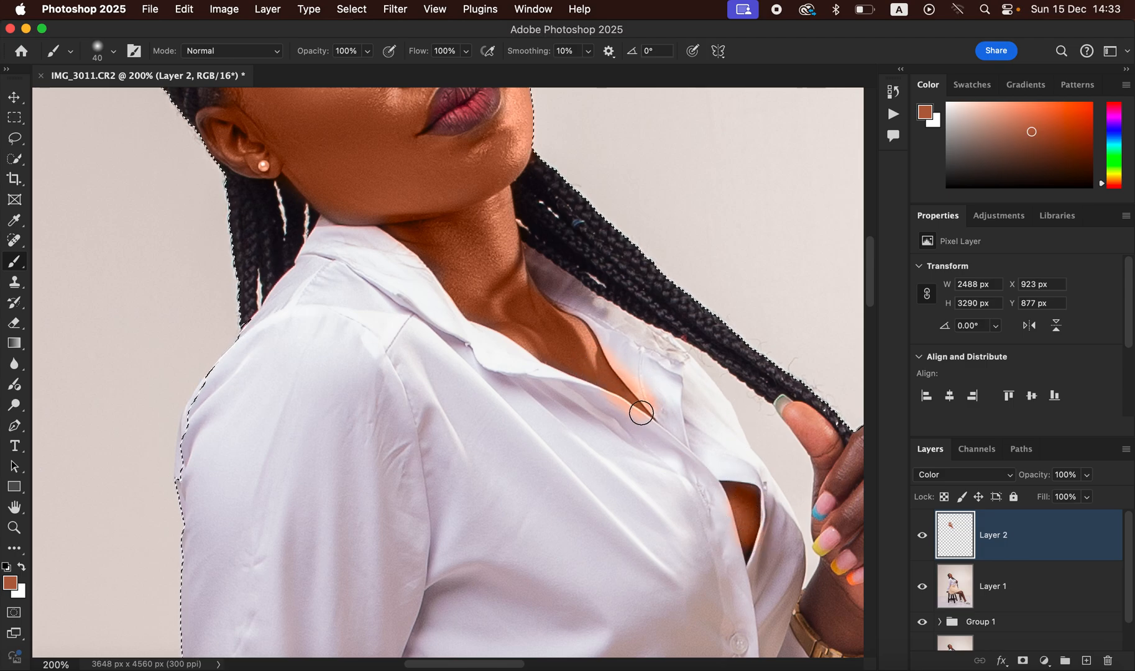
pyautogui.moveTo(331, 206); pyautogui.dragTo(313, 186)
pyautogui.moveTo(229, 126); pyautogui.dragTo(206, 116)
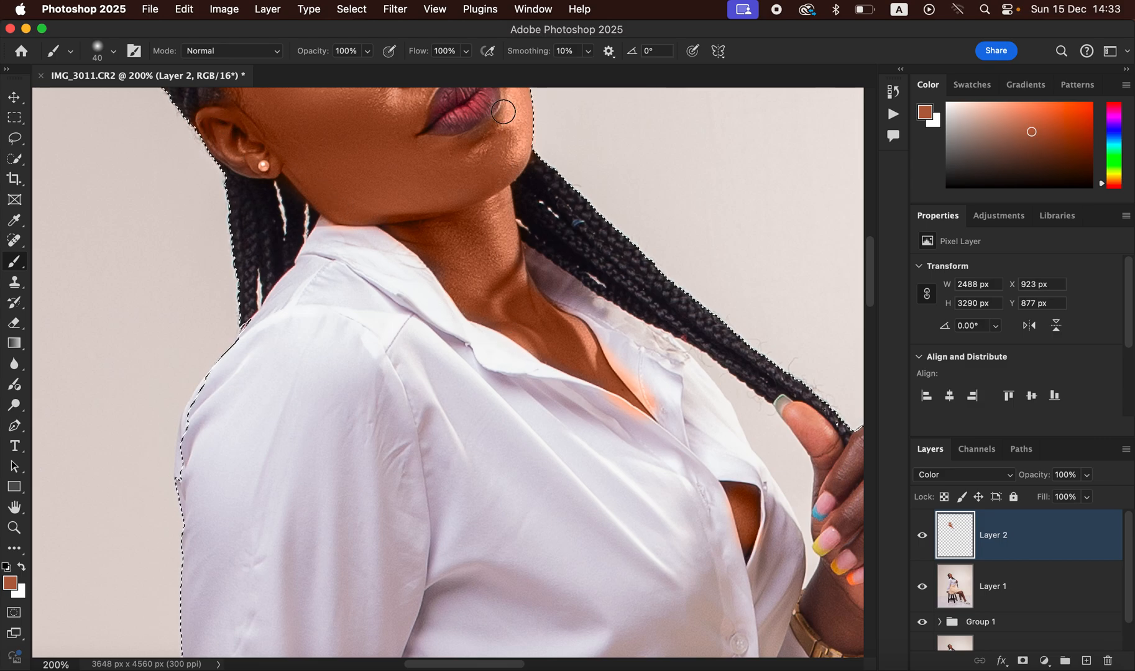
pyautogui.press('super+minus')
pyautogui.press('super+minus')
pyautogui.press('super+minus')
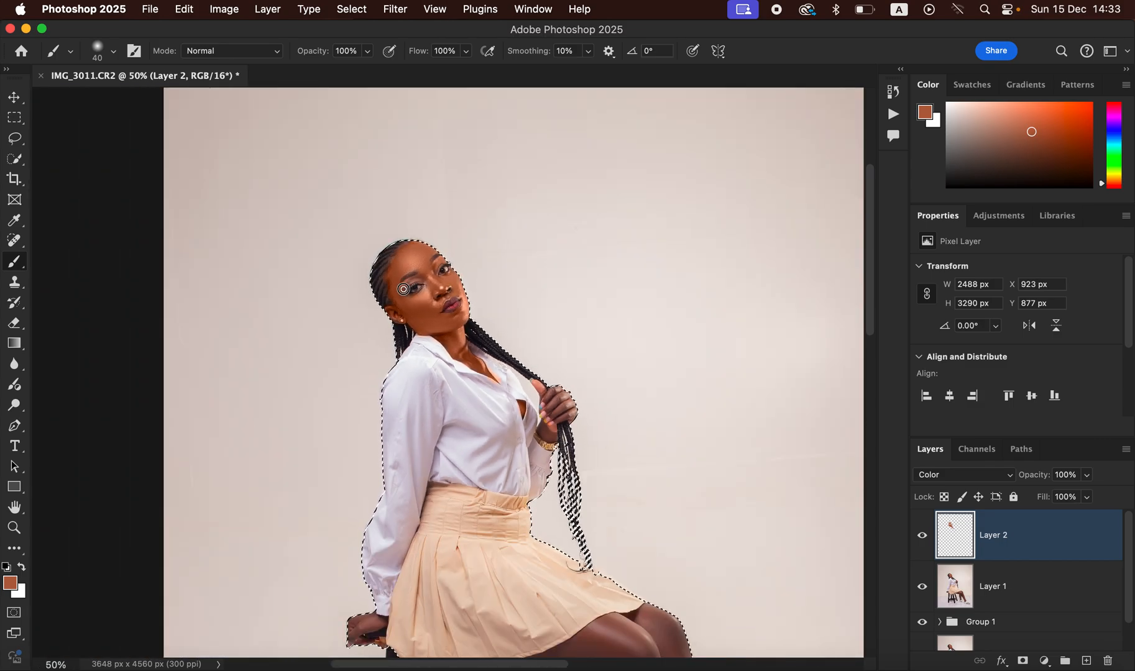
# Step: Paint the skin tone over the hand holding the braids
pyautogui.moveTo(513, 449); pyautogui.dragTo(534, 290)
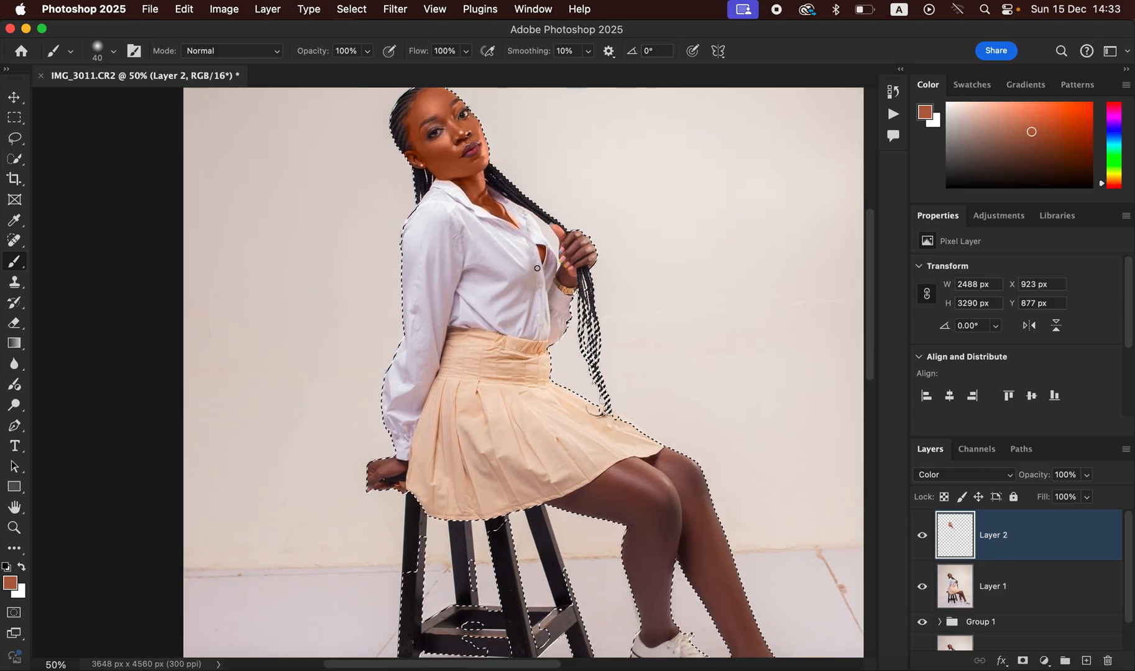
pyautogui.press('super+plus')
pyautogui.press('super+plus')
pyautogui.press('super+plus')
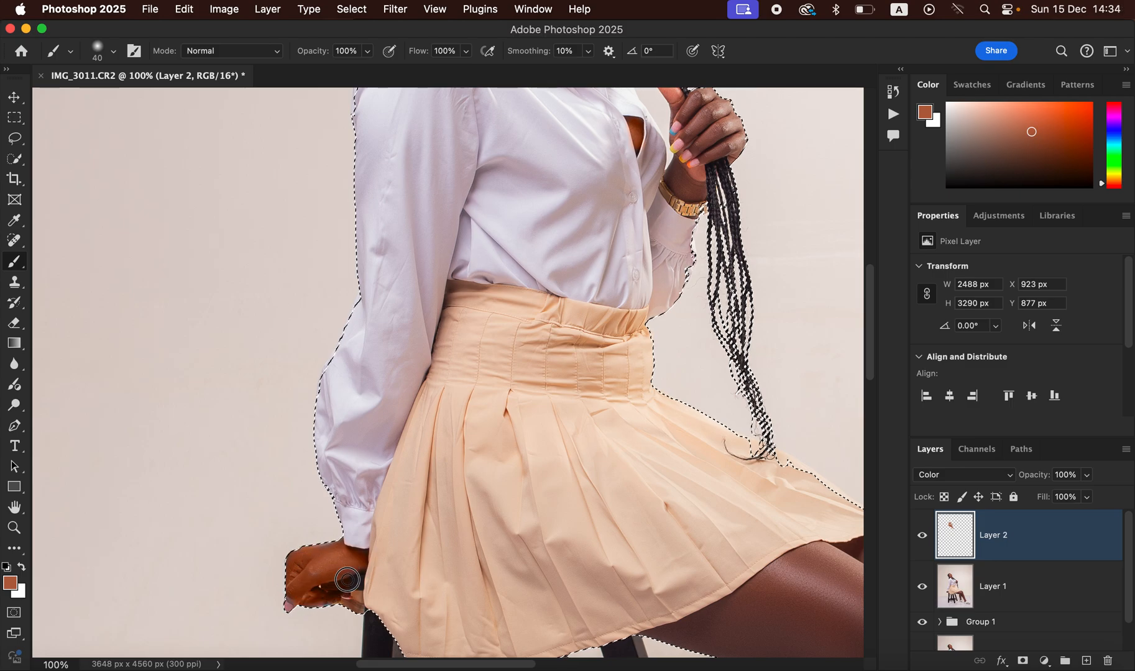
pyautogui.moveTo(684, 405); pyautogui.dragTo(547, 545)
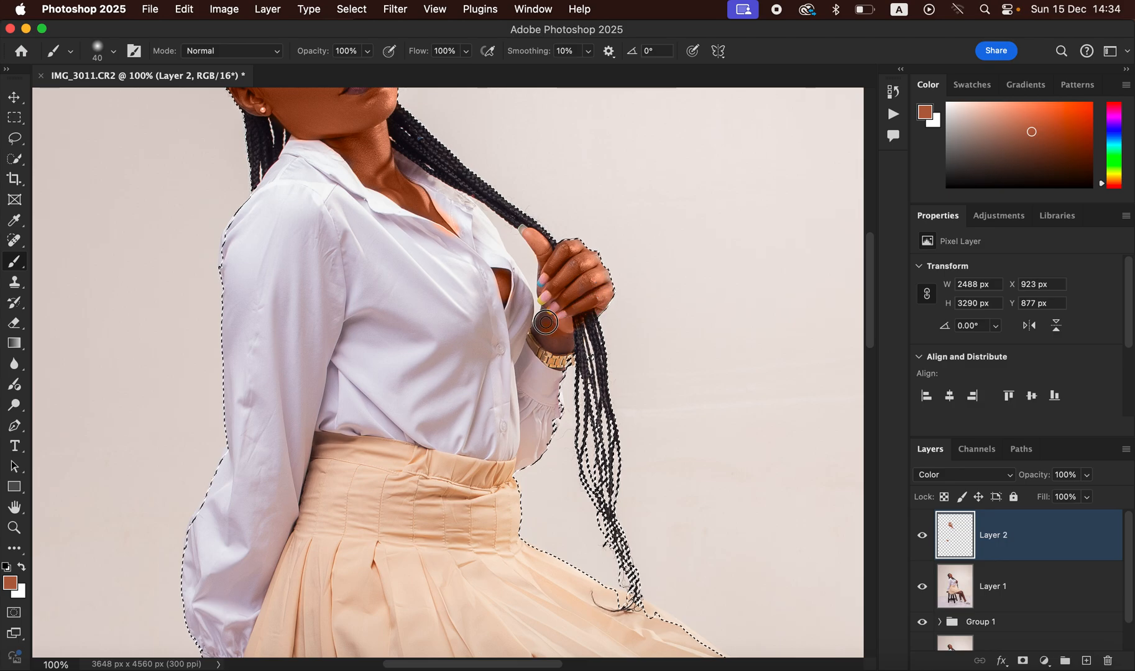
pyautogui.moveTo(575, 319); pyautogui.dragTo(582, 271)
pyautogui.moveTo(657, 568)
pyautogui.mouseDown()
pyautogui.moveTo(611, 452)
pyautogui.moveTo(524, 355)
pyautogui.mouseUp()
# Step: Paint both legs down to the ankles and the grey patch under the skirt hem
pyautogui.press(']')
pyautogui.press(']')
pyautogui.press(']')
pyautogui.press(']')
pyautogui.press(']')
pyautogui.press(']')
pyautogui.press(']')
pyautogui.press(']')
pyautogui.press(']')
pyautogui.press(']')
pyautogui.press(']')
pyautogui.press(']')
pyautogui.moveTo(598, 245)
pyautogui.mouseDown()
pyautogui.moveTo(682, 476)
pyautogui.moveTo(724, 532)
pyautogui.mouseUp()
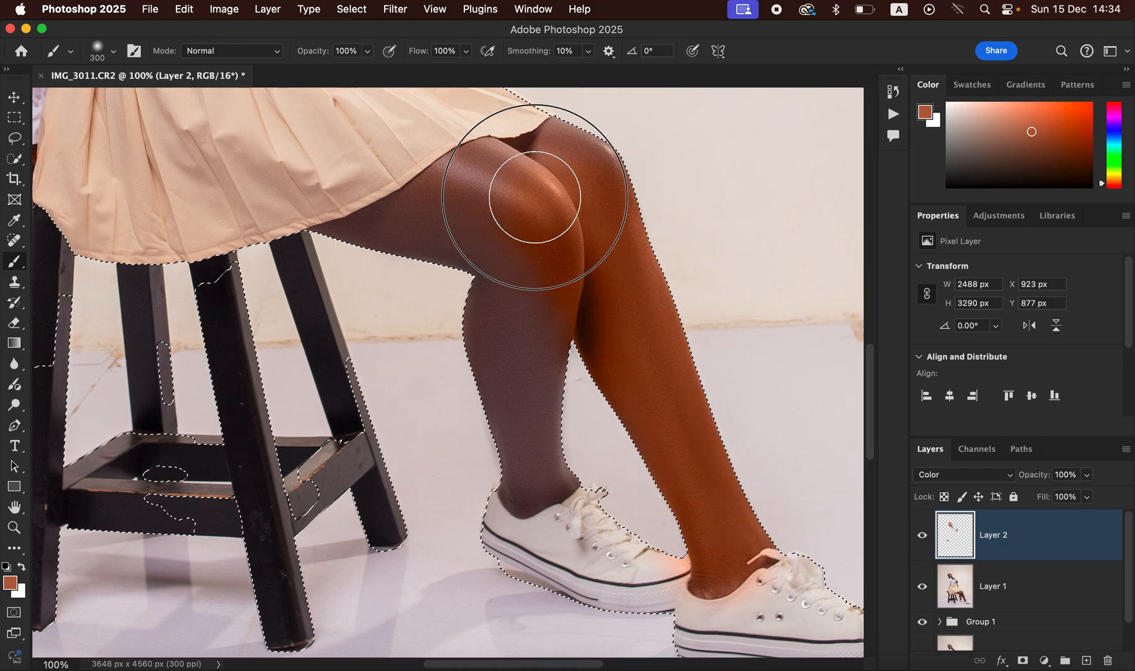
pyautogui.press('[')
pyautogui.press('[')
pyautogui.moveTo(530, 294)
pyautogui.mouseDown()
pyautogui.moveTo(517, 276)
pyautogui.moveTo(512, 341)
pyautogui.moveTo(492, 335)
pyautogui.moveTo(518, 495)
pyautogui.moveTo(555, 471)
pyautogui.moveTo(525, 242)
pyautogui.moveTo(420, 219)
pyautogui.moveTo(463, 177)
pyautogui.moveTo(571, 142)
pyautogui.moveTo(623, 181)
pyautogui.moveTo(606, 205)
pyautogui.moveTo(634, 294)
pyautogui.moveTo(724, 487)
pyautogui.moveTo(588, 256)
pyautogui.mouseUp()
pyautogui.press('[')
pyautogui.press('[')
pyautogui.press('[')
pyautogui.press('[')
pyautogui.press('[')
pyautogui.press('[')
pyautogui.press('[')
pyautogui.press('[')
pyautogui.press('[')
pyautogui.press('[')
pyautogui.moveTo(342, 228)
pyautogui.mouseDown()
pyautogui.moveTo(476, 258)
pyautogui.moveTo(443, 248)
pyautogui.moveTo(472, 250)
pyautogui.moveTo(418, 247)
pyautogui.moveTo(502, 282)
pyautogui.moveTo(521, 253)
pyautogui.mouseUp()
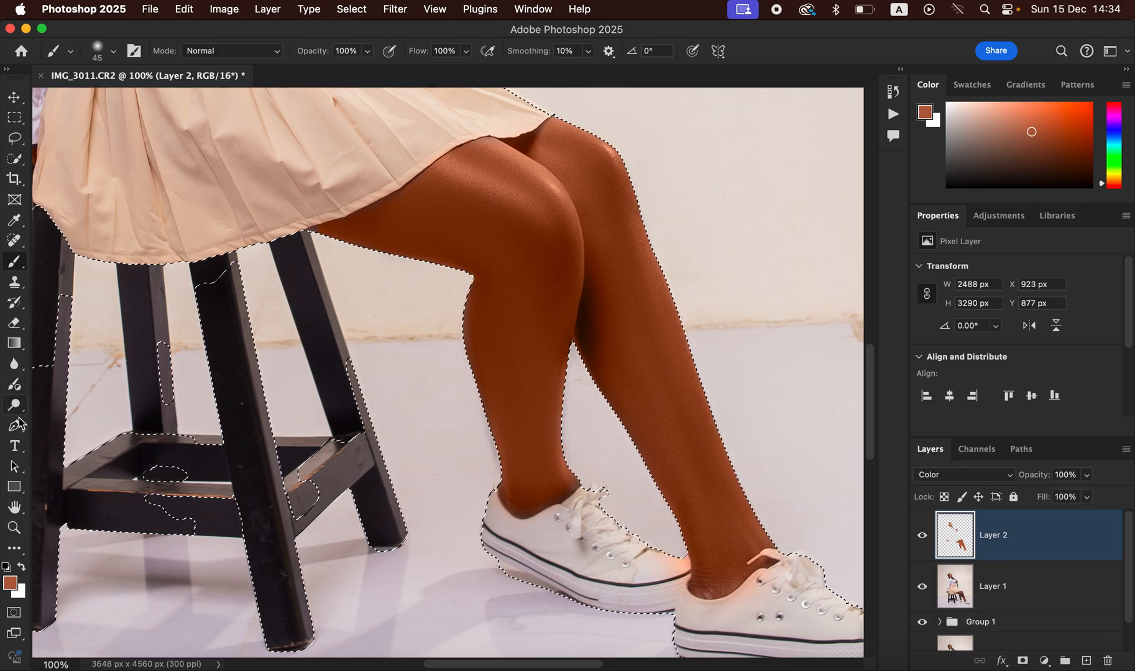
# Step: Erase the stray brown tint along the shirt collar with the Eraser, then zoom out to 25%
pyautogui.click(13, 322)
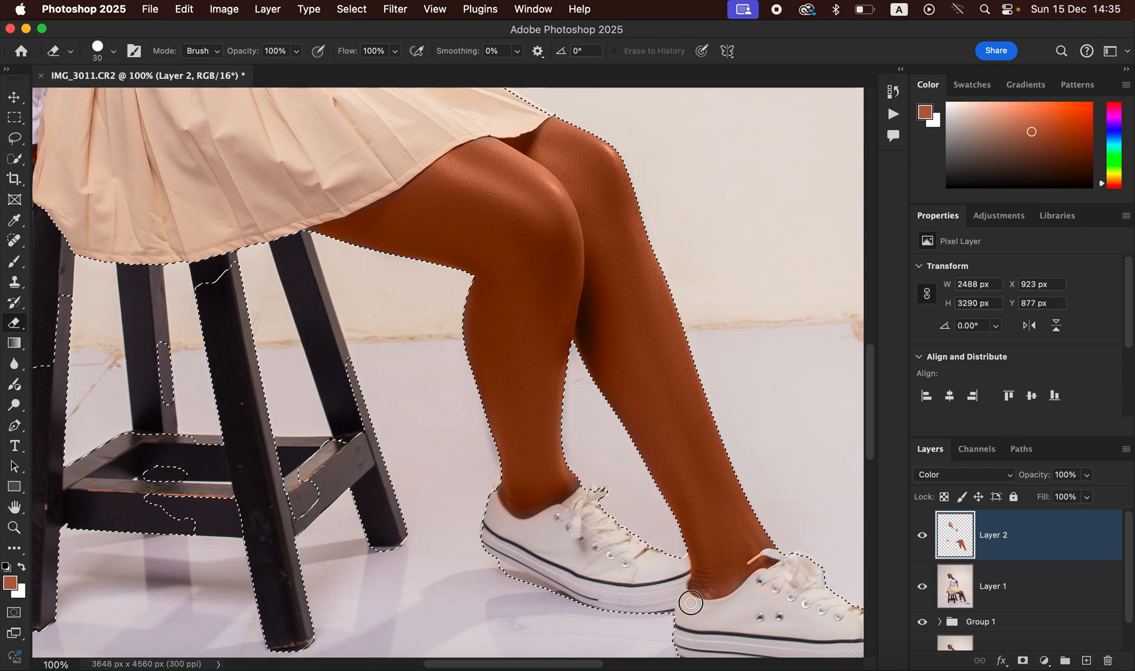
pyautogui.scroll(20, 615, 494)
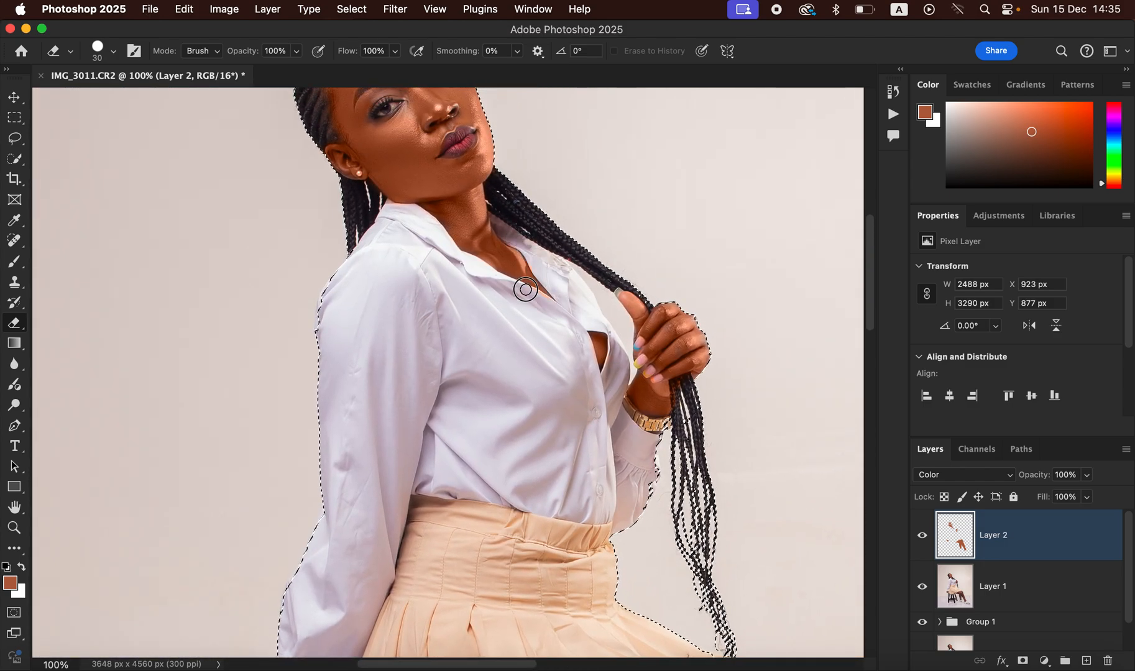
pyautogui.moveTo(573, 239); pyautogui.dragTo(612, 360)
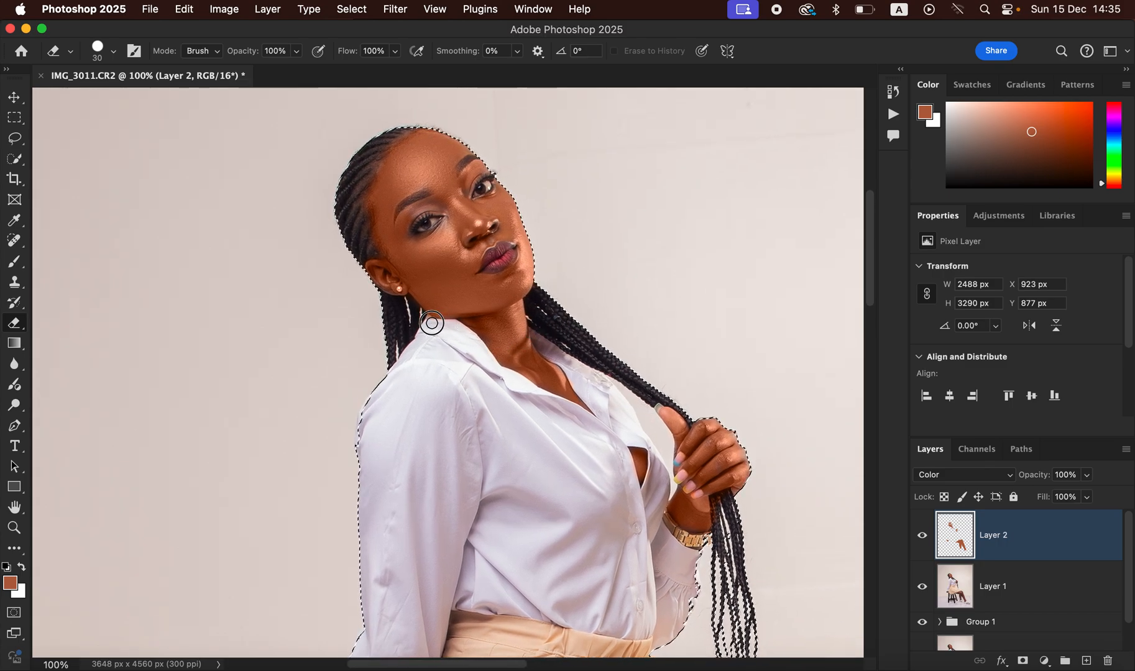
pyautogui.press('super+minus')
pyautogui.press('super+minus')
pyautogui.press('super+minus')
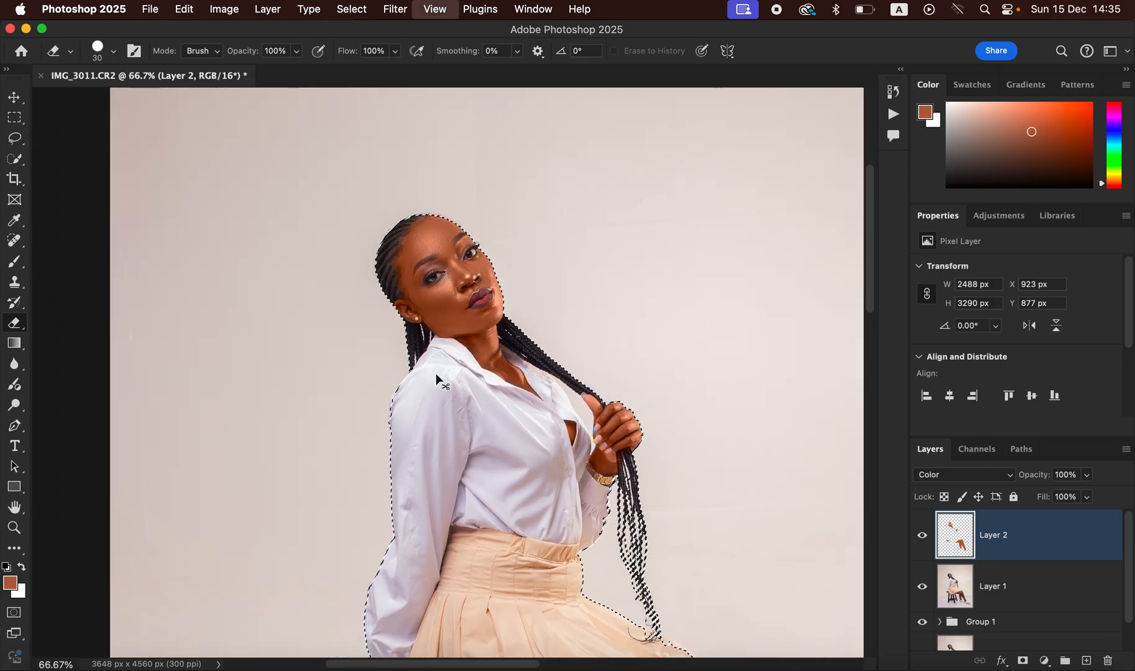
pyautogui.press('super+minus')
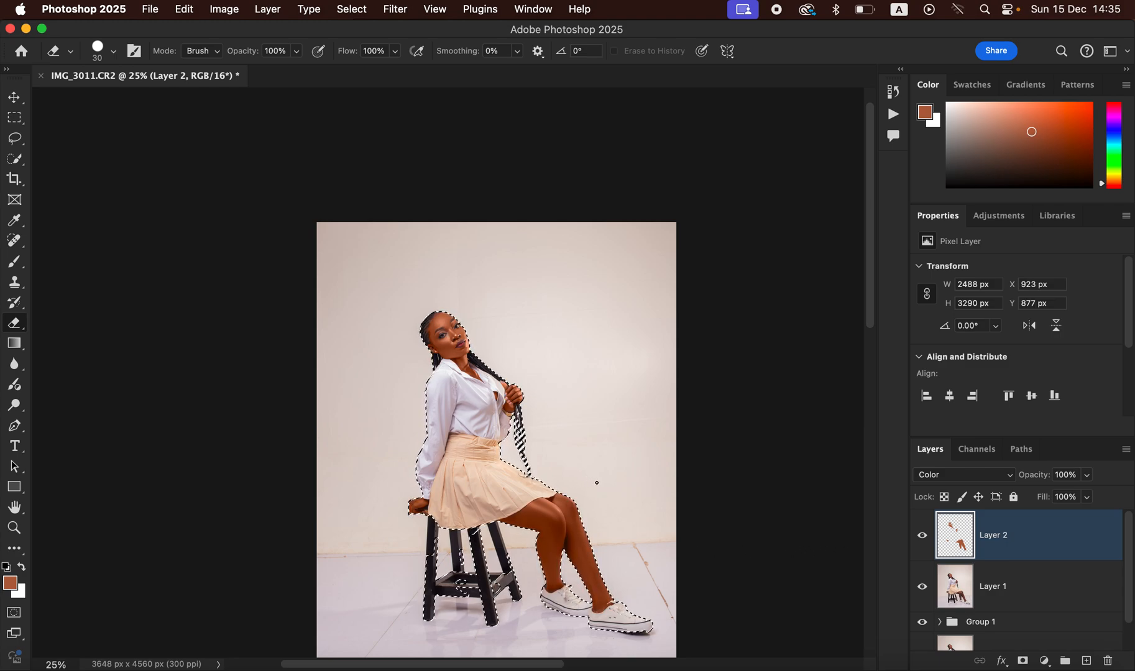
# Step: Lower the Color-mode skin layer to 60% opacity, clear the subject selection, and open the adjustment menu
pyautogui.click(1086, 477)
pyautogui.moveTo(1063, 494); pyautogui.dragTo(1055, 495)
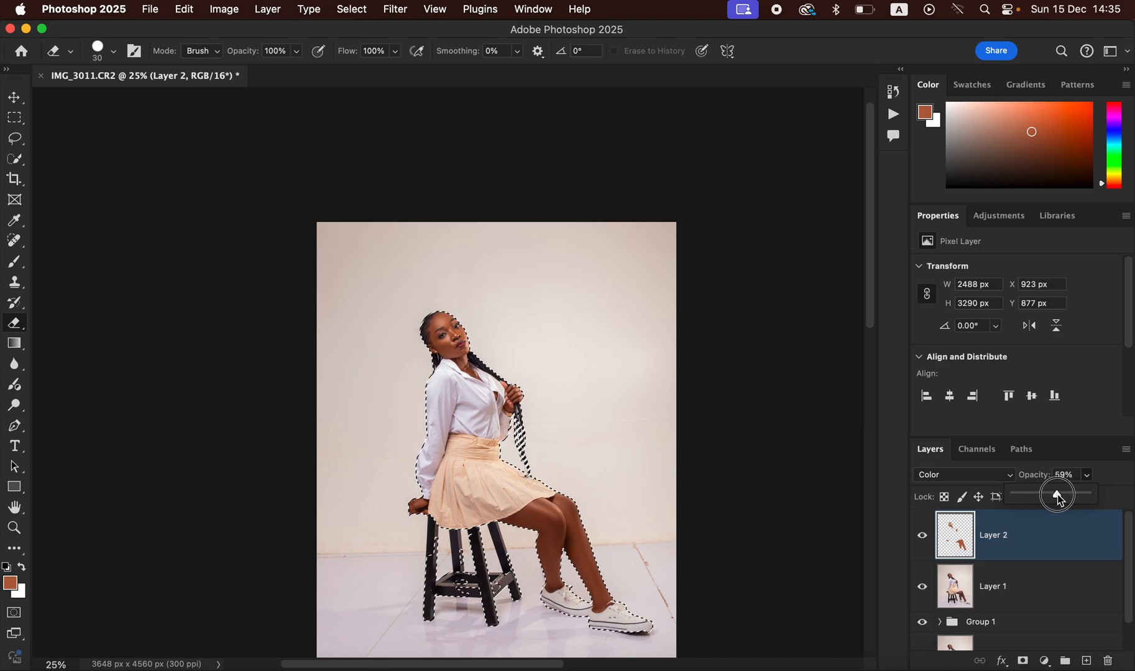
pyautogui.moveTo(1054, 498); pyautogui.dragTo(1052, 495)
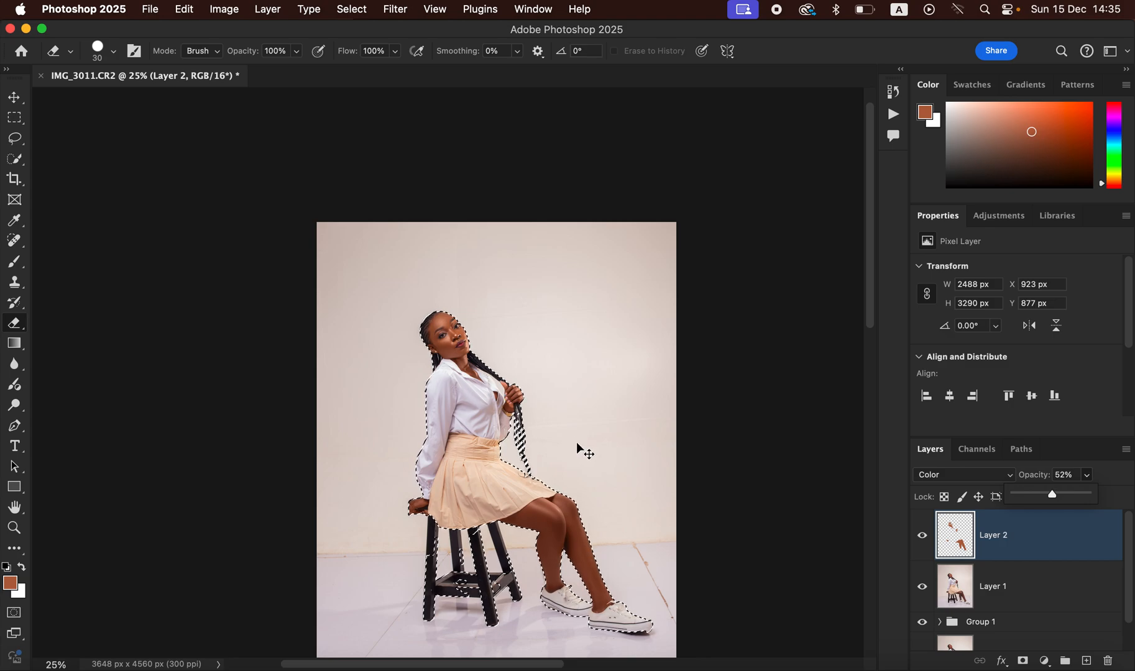
pyautogui.press('super+d')
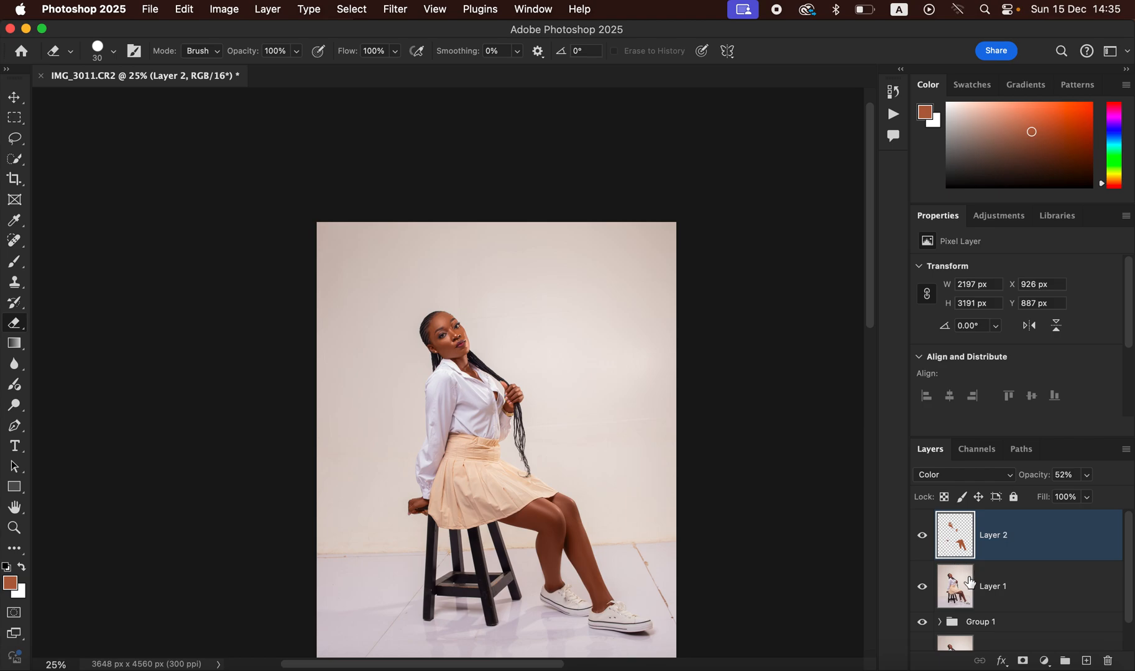
pyautogui.click(1087, 477)
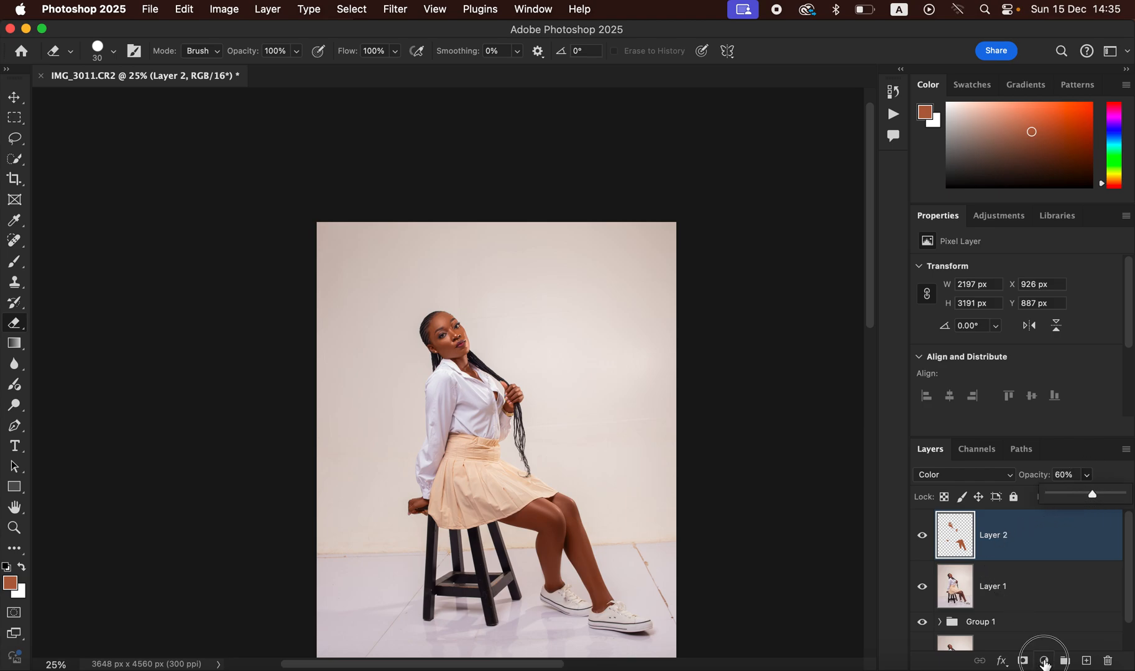
pyautogui.click(1044, 662)
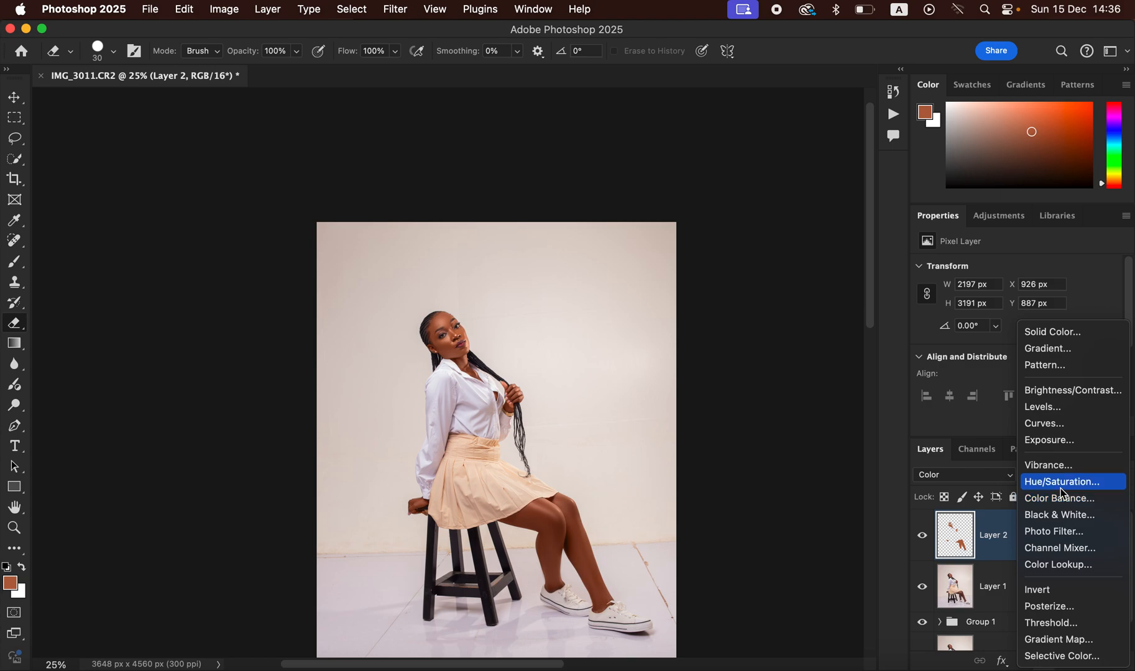
# Step: Add a Hue/Saturation layer editing Reds with Lightness -8, then reopen the adjustment menu
pyautogui.click(1065, 484)
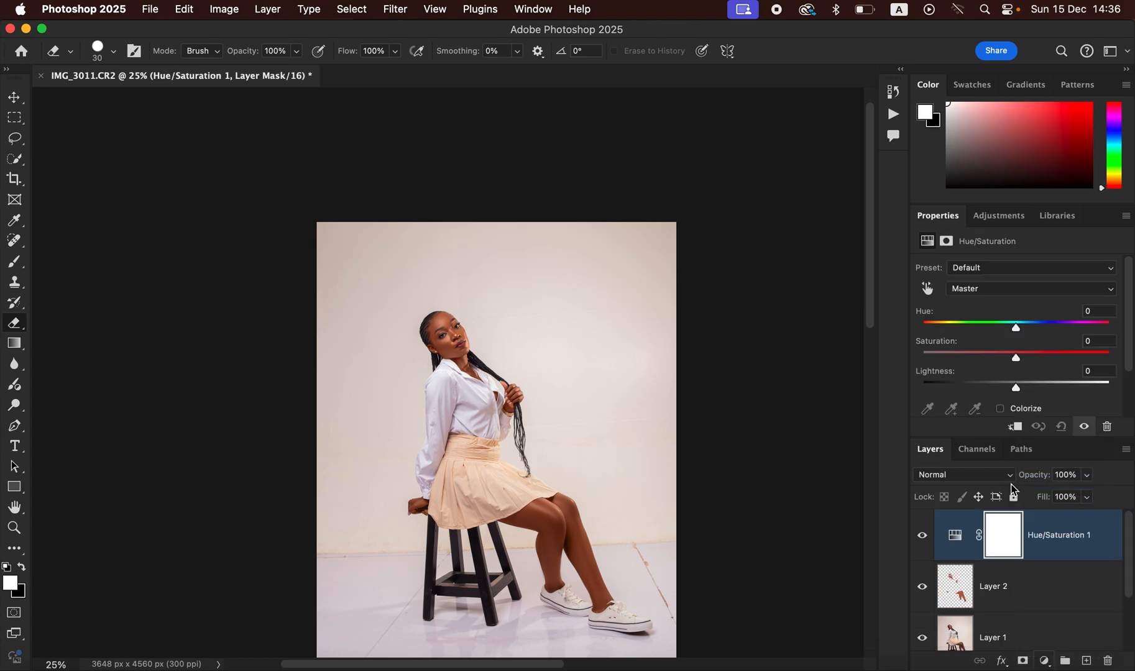
pyautogui.click(982, 295)
pyautogui.click(983, 309)
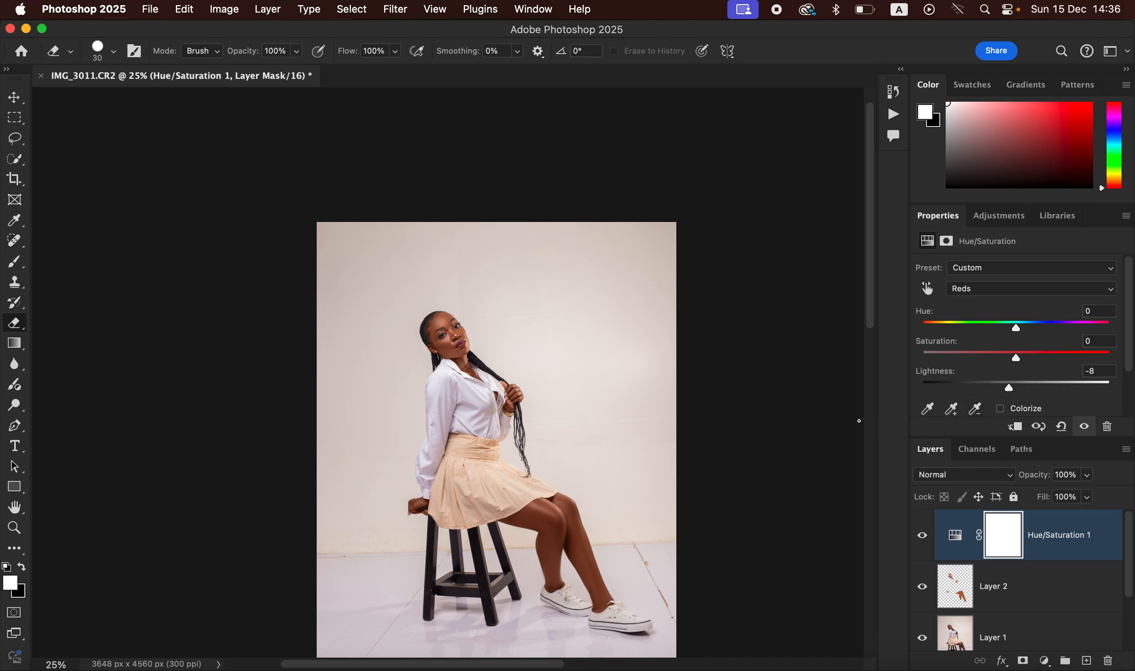
pyautogui.press('super+equal')
pyautogui.press('super+equal')
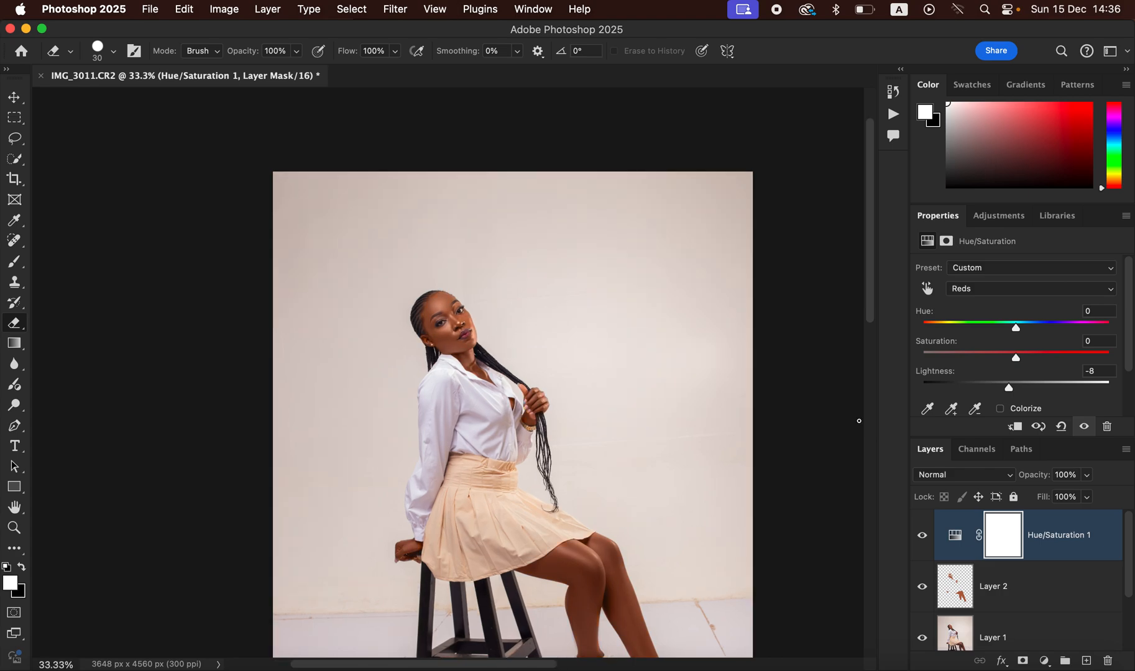
pyautogui.click(1045, 662)
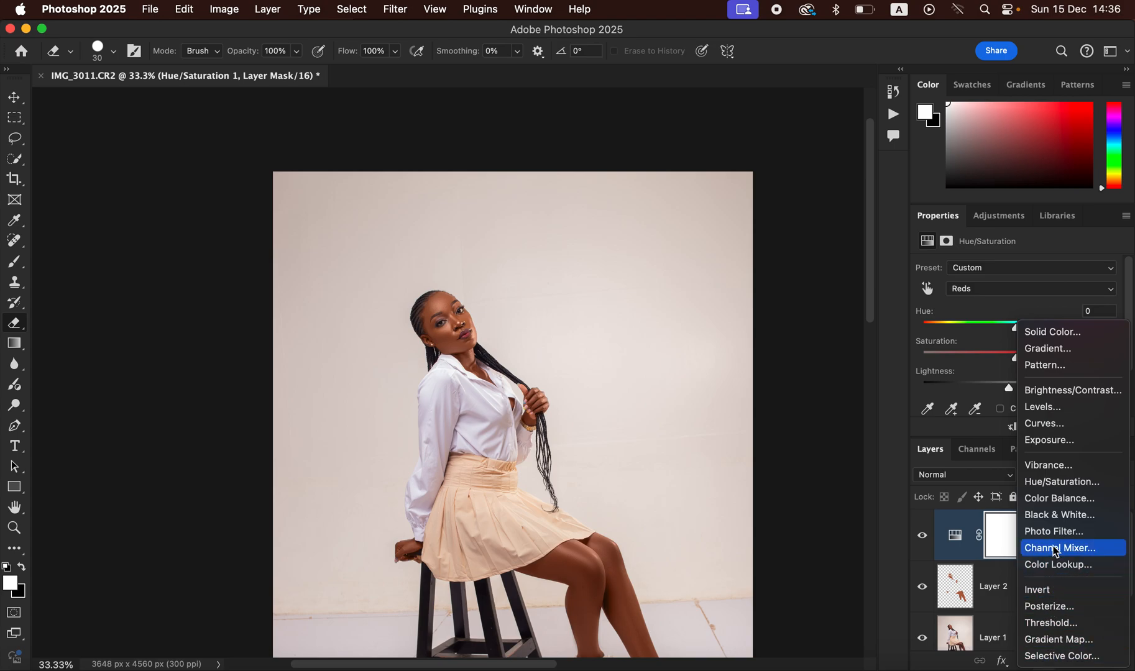
# Step: Add a Black & White adjustment layer blended in Multiply at 3% opacity
pyautogui.click(1059, 515)
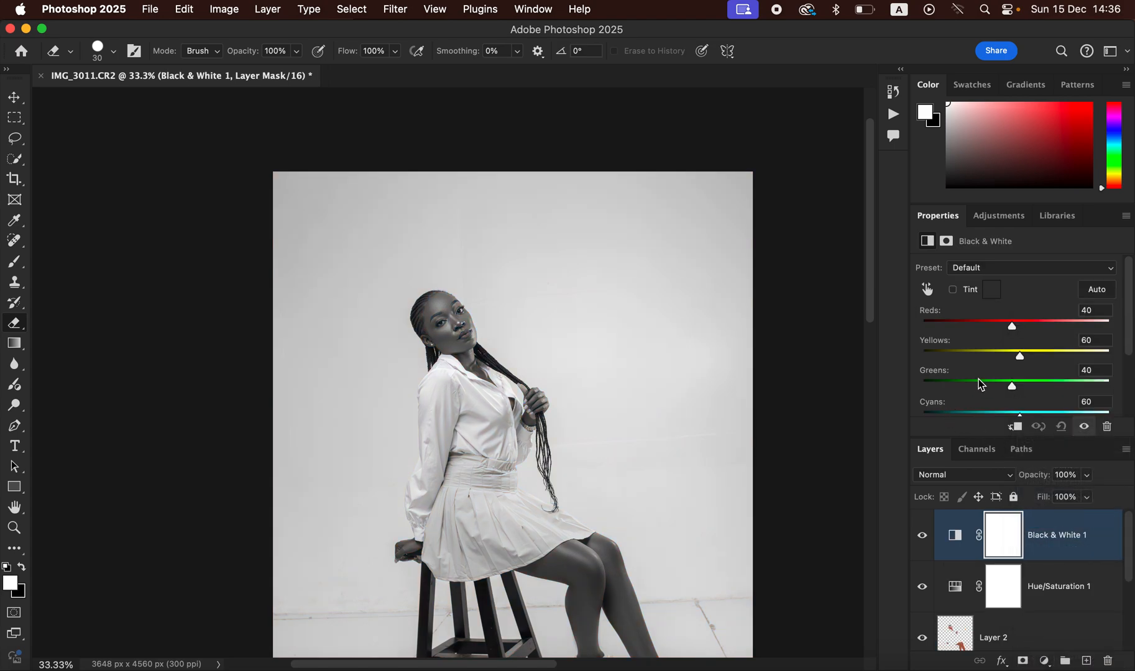
pyautogui.click(974, 477)
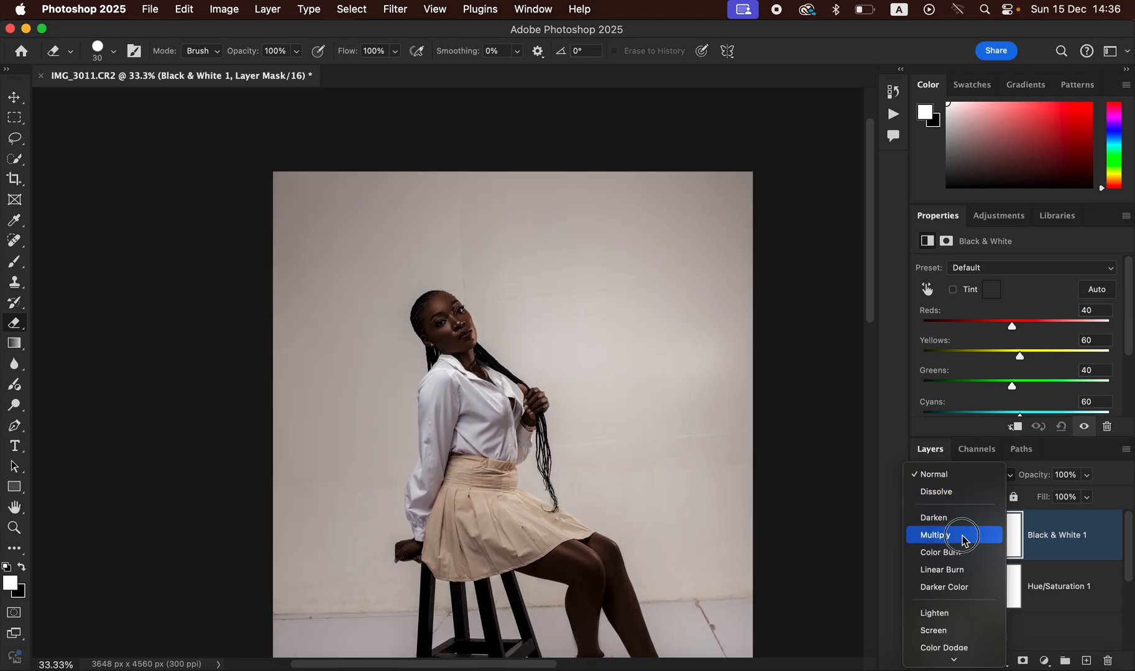
pyautogui.click(963, 537)
pyautogui.click(1087, 476)
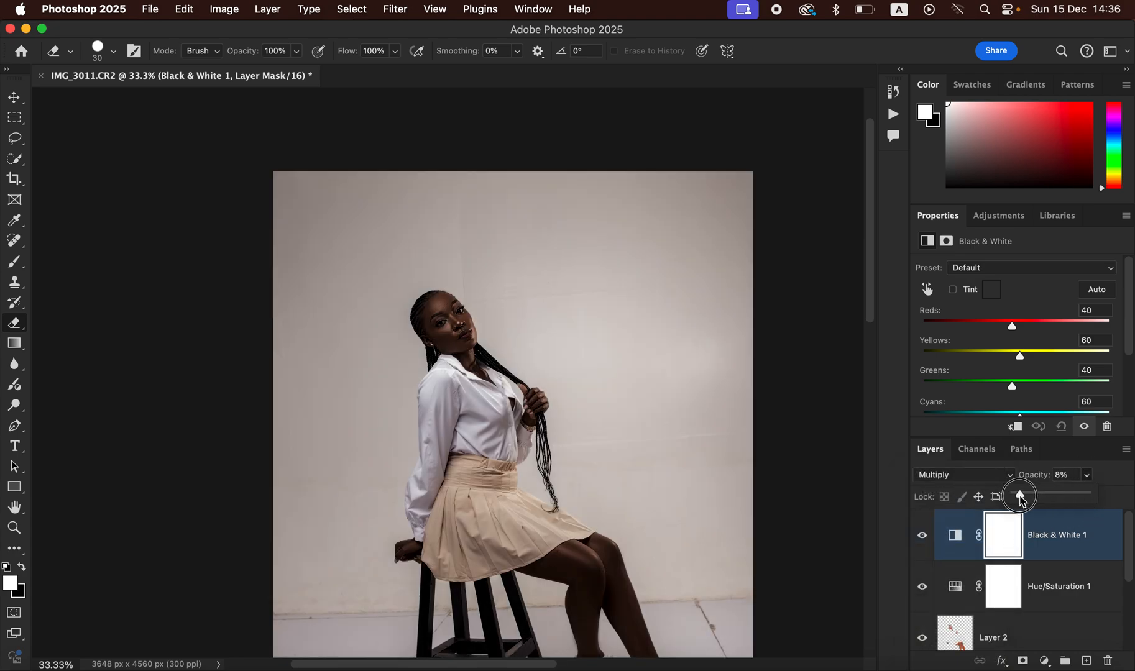
pyautogui.moveTo(1021, 497); pyautogui.dragTo(1018, 496)
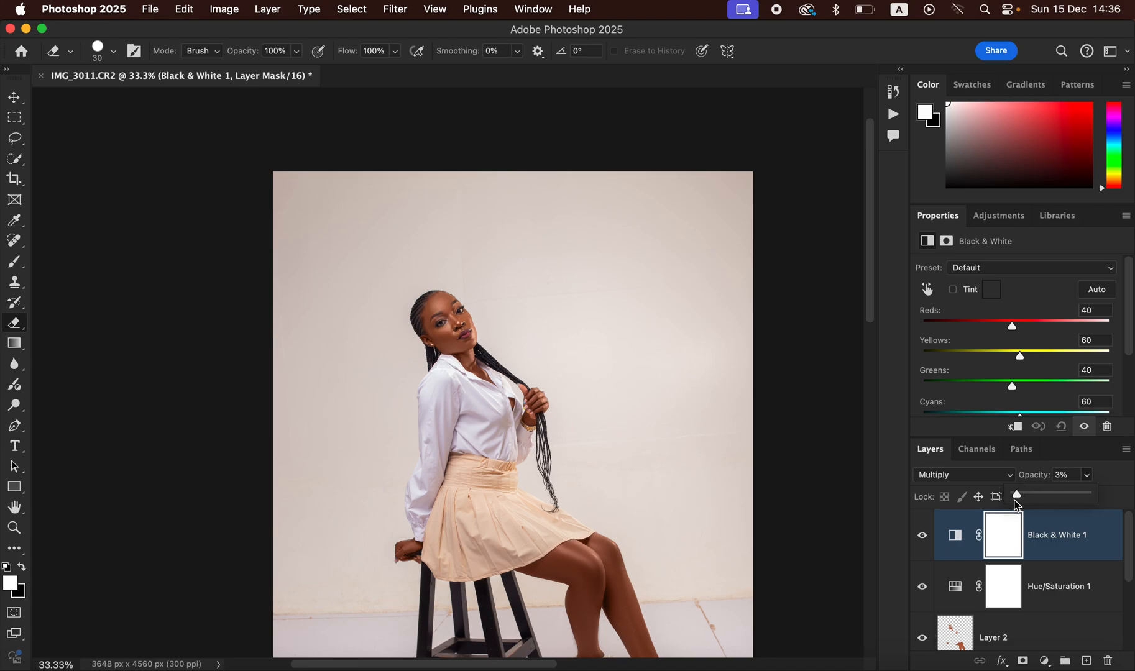
pyautogui.press('super+minus')
pyautogui.press('super+equal')
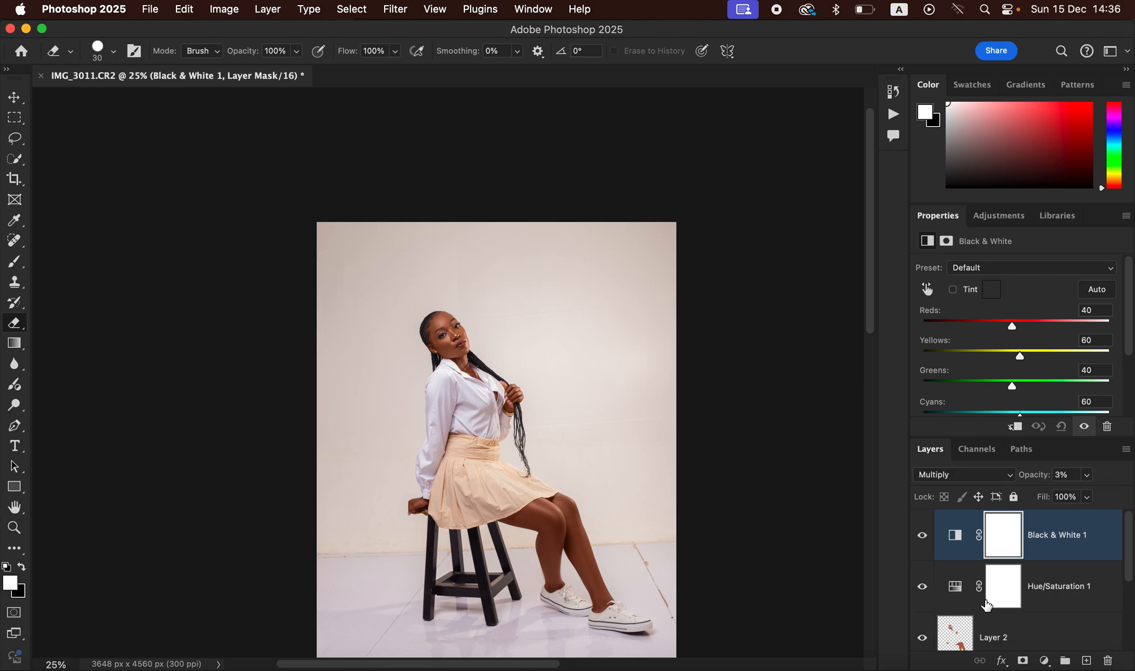
pyautogui.click(1047, 664)
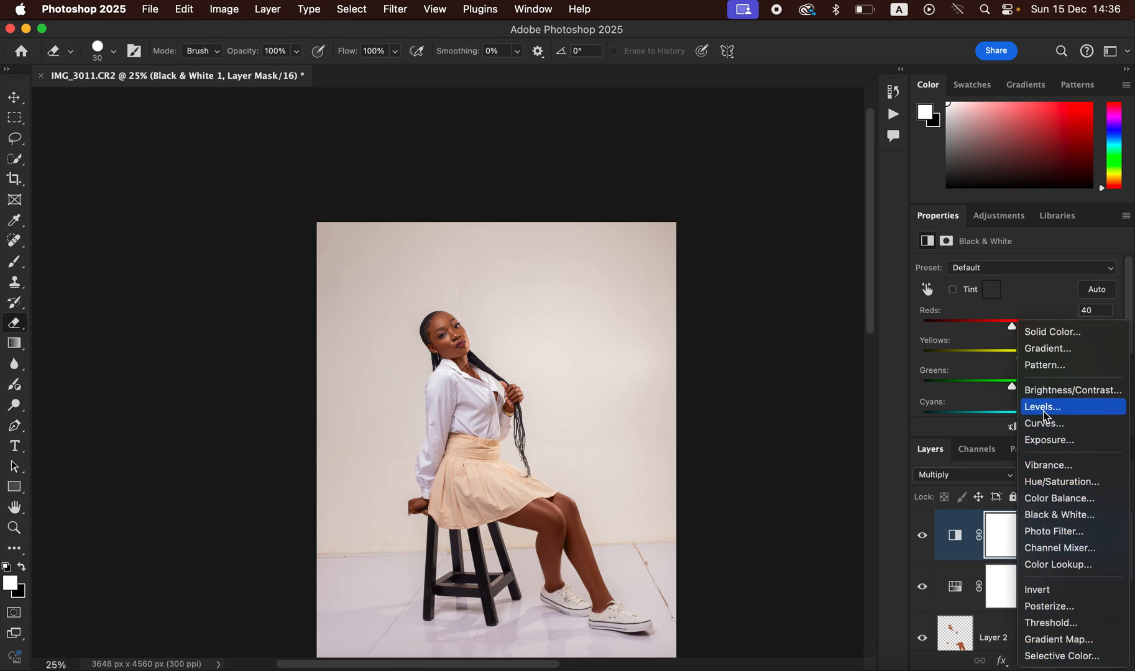
# Step: Add a Levels layer with input black point 9 and white point 240, toggling it to compare
pyautogui.click(1038, 407)
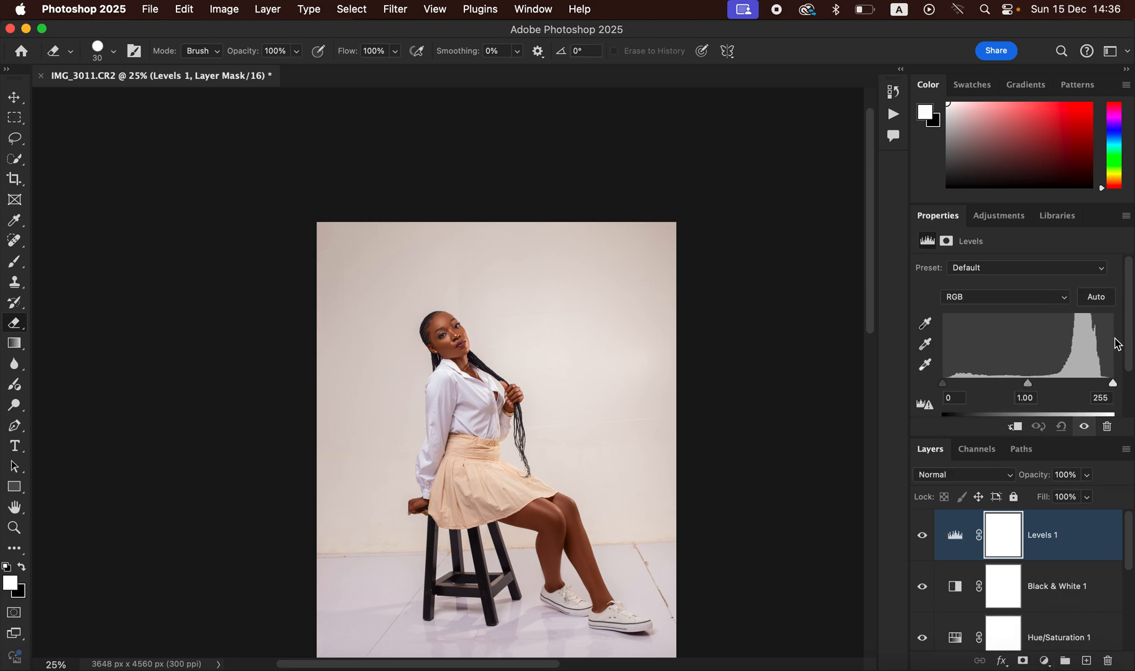
pyautogui.scroll(-2, 1114, 363)
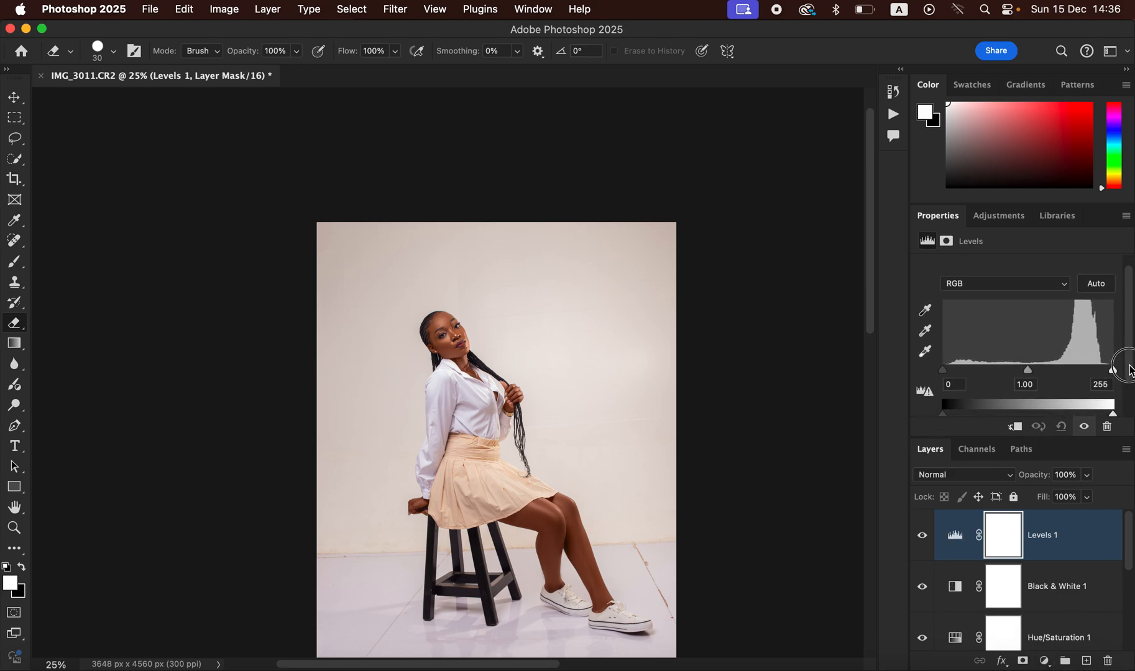
pyautogui.moveTo(945, 376); pyautogui.dragTo(953, 375)
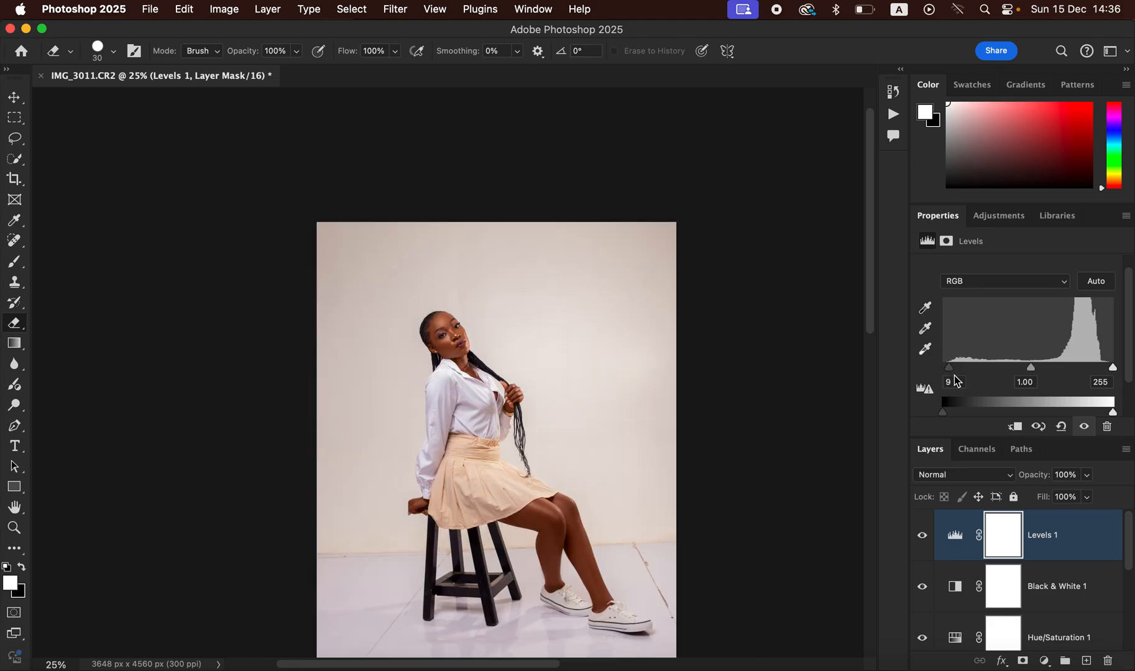
pyautogui.moveTo(1113, 368); pyautogui.dragTo(1105, 373)
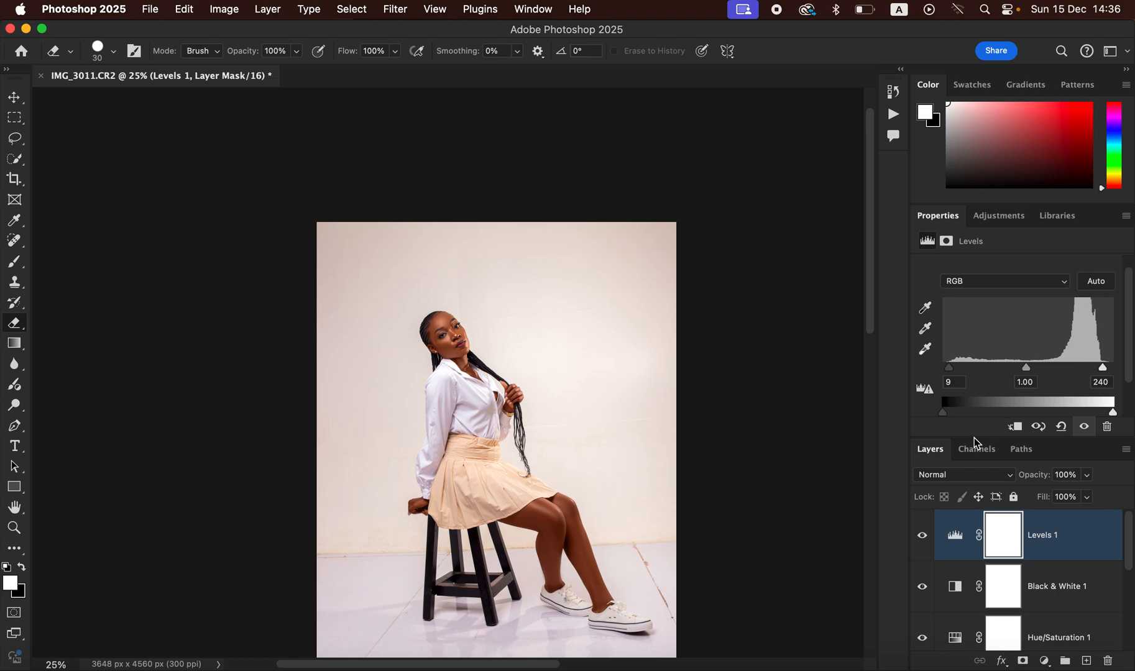
pyautogui.click(922, 537)
pyautogui.click(924, 537)
pyautogui.click(1044, 662)
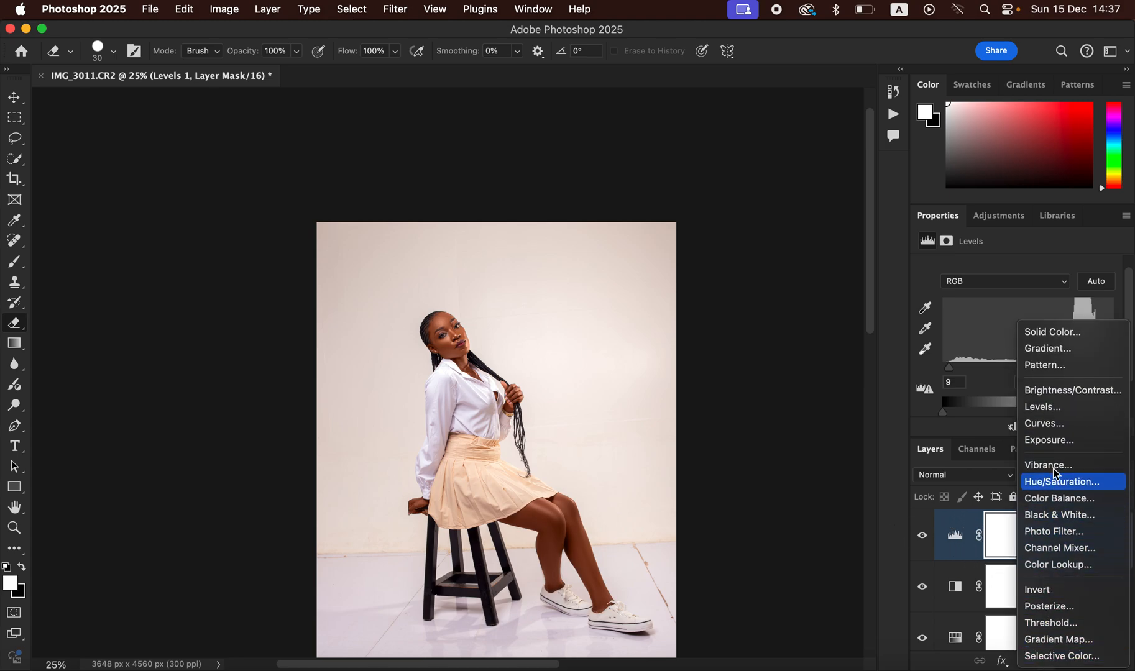
# Step: Add a Curves adjustment layer with one gentle midtone point on the curve
pyautogui.click(1076, 423)
pyautogui.moveTo(1032, 387); pyautogui.dragTo(1028, 381)
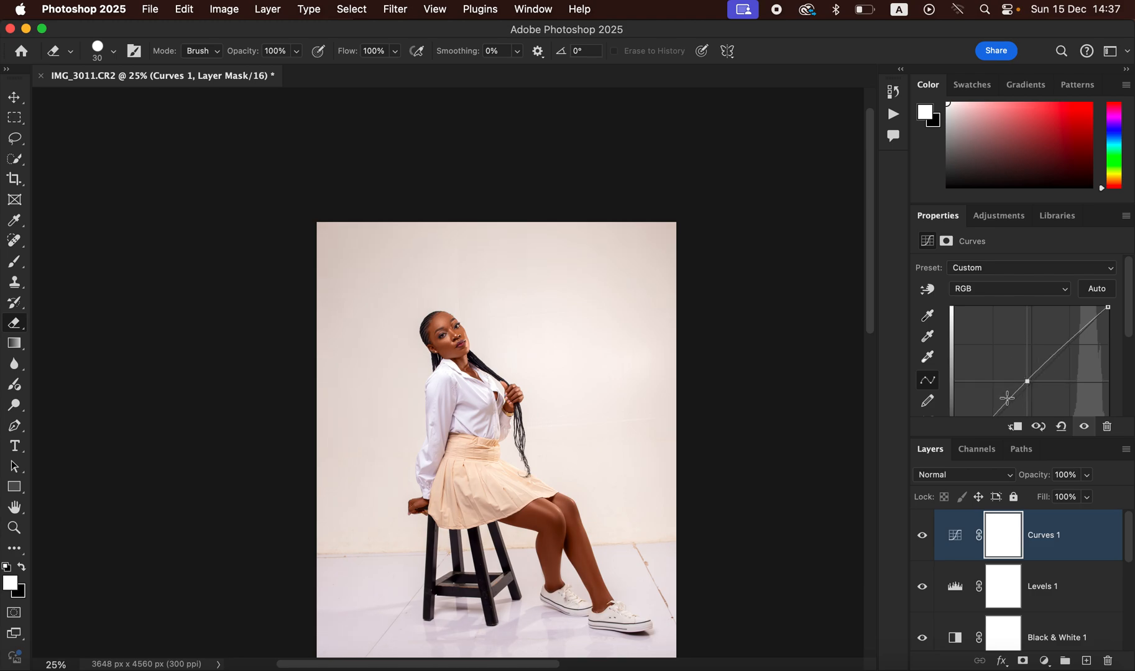
pyautogui.press('super+plus')
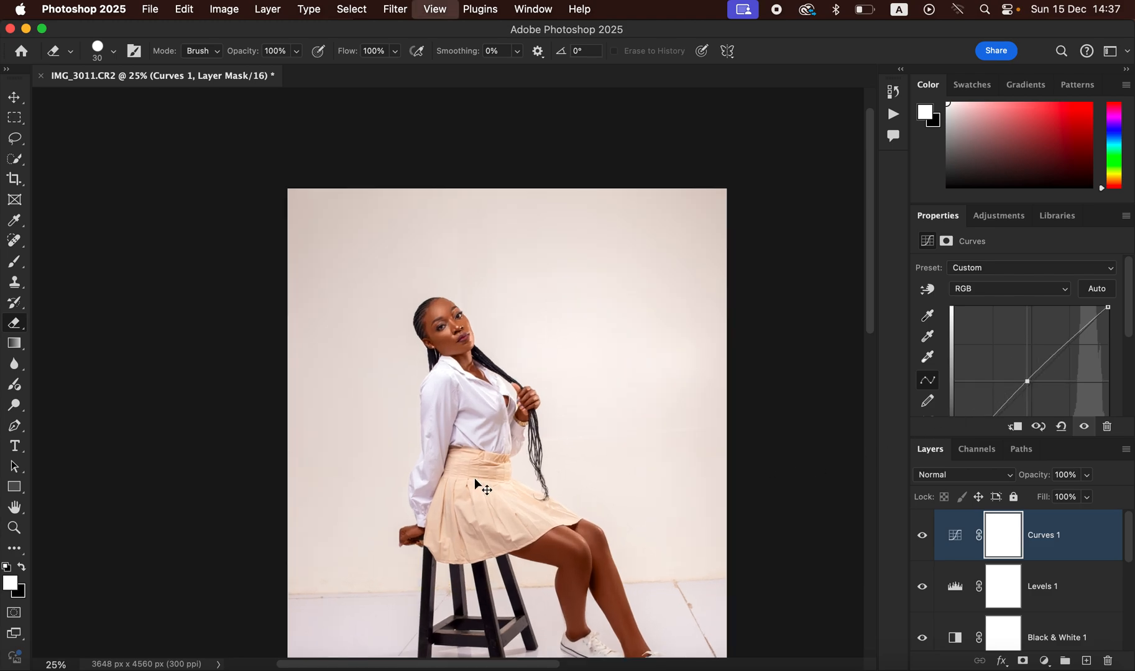
pyautogui.press('super+minus')
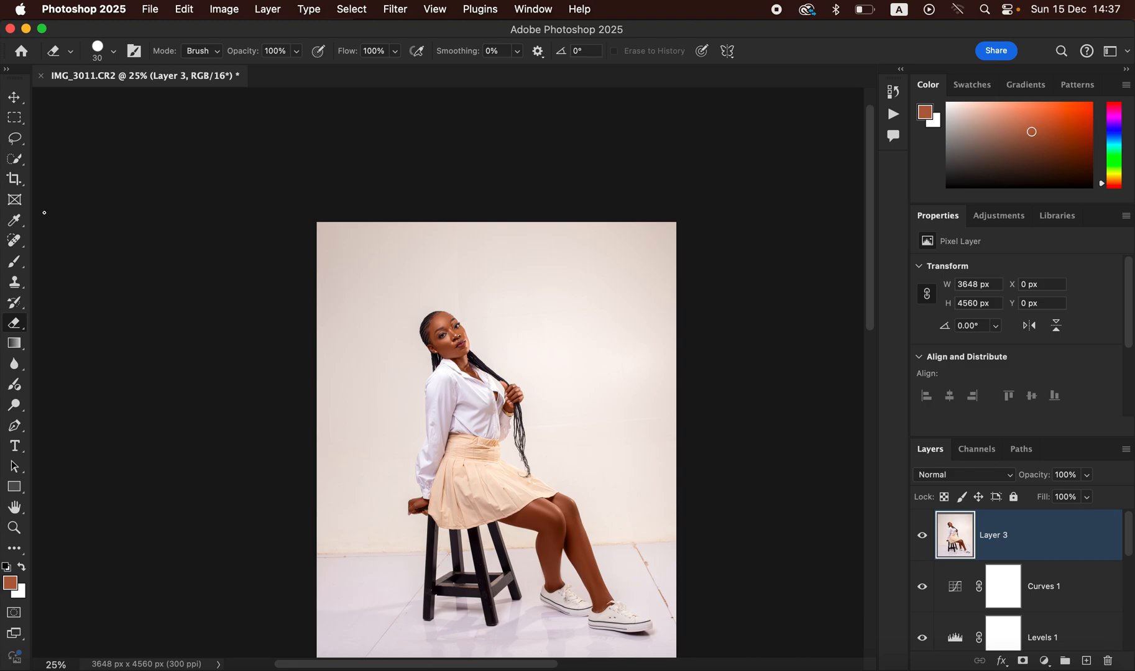
# Step: Switch to the Patch Tool and zoom to 50% on the floor
pyautogui.click(14, 242)
pyautogui.click(87, 284)
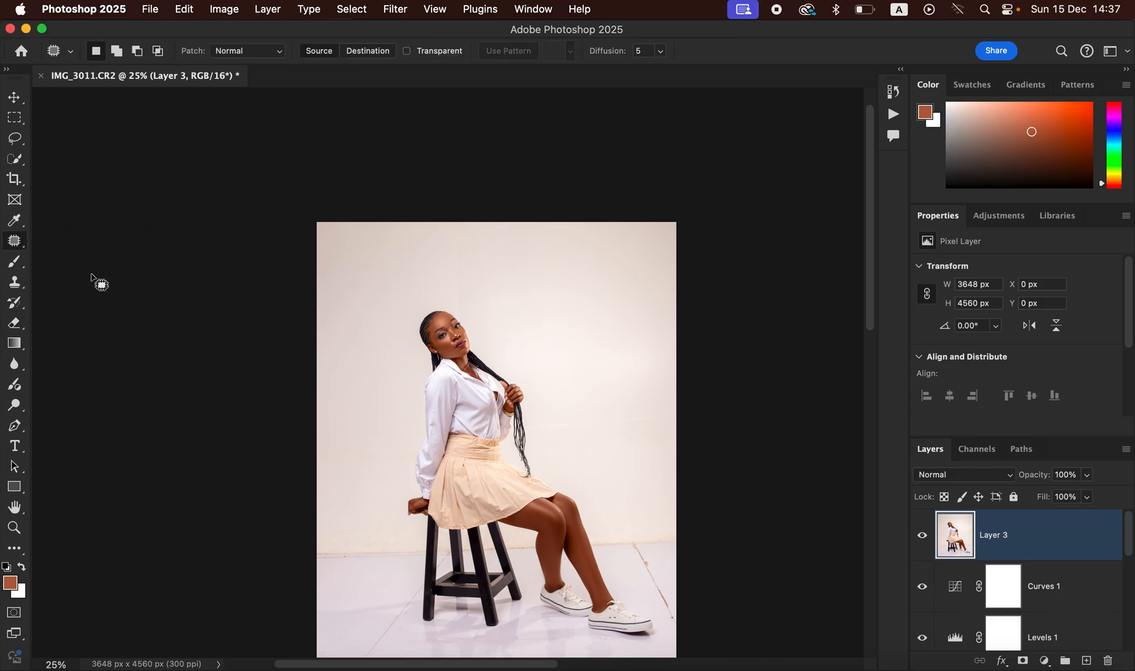
pyautogui.press('super+equal')
pyautogui.press('super+equal')
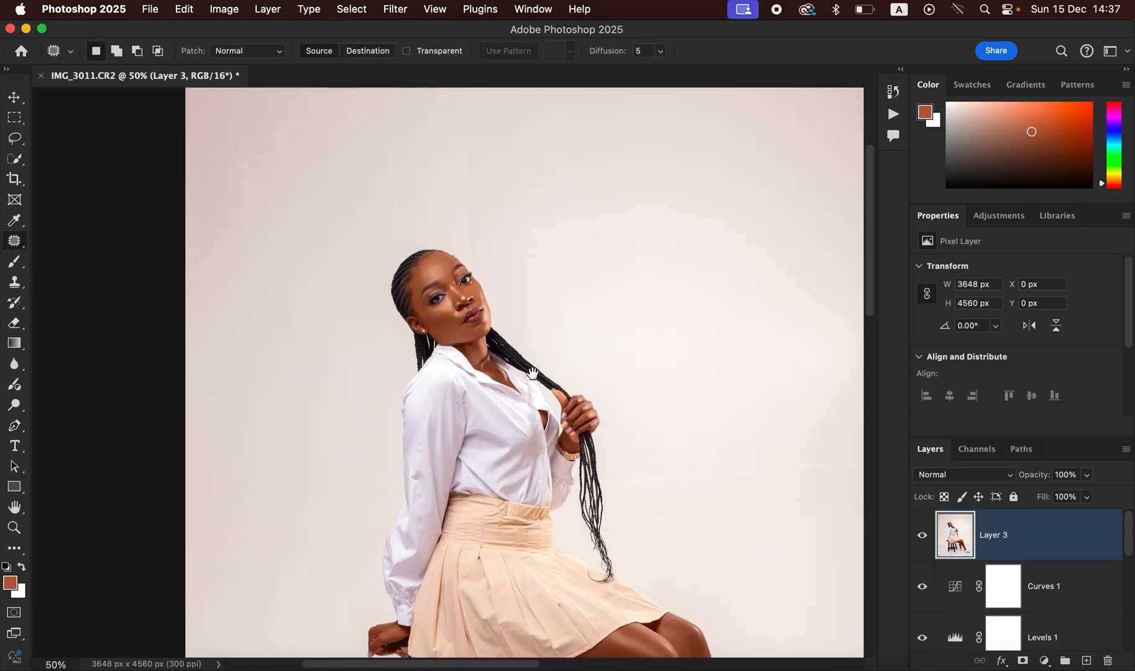
pyautogui.scroll(-10, 600, 427)
pyautogui.hscroll(3, 600, 428)
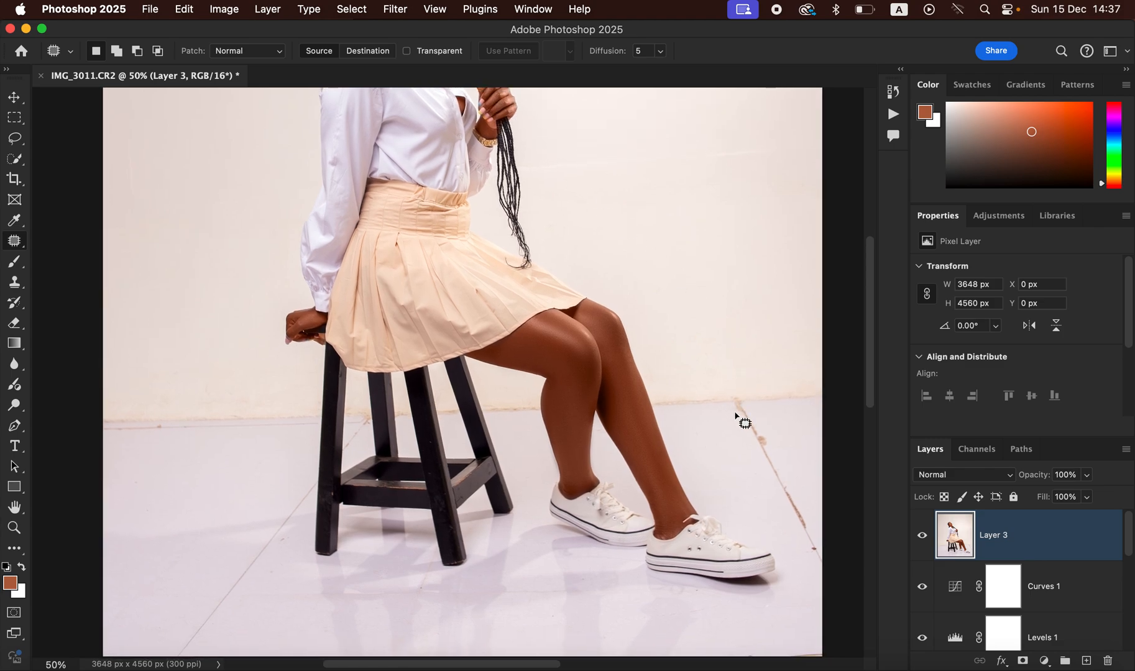
# Step: Patch the scratch near the right shoe, the wall-floor line and the right-edge blemish
pyautogui.moveTo(740, 406)
pyautogui.mouseDown()
pyautogui.moveTo(799, 526)
pyautogui.moveTo(821, 535)
pyautogui.moveTo(787, 444)
pyautogui.moveTo(743, 408)
pyautogui.mouseUp()
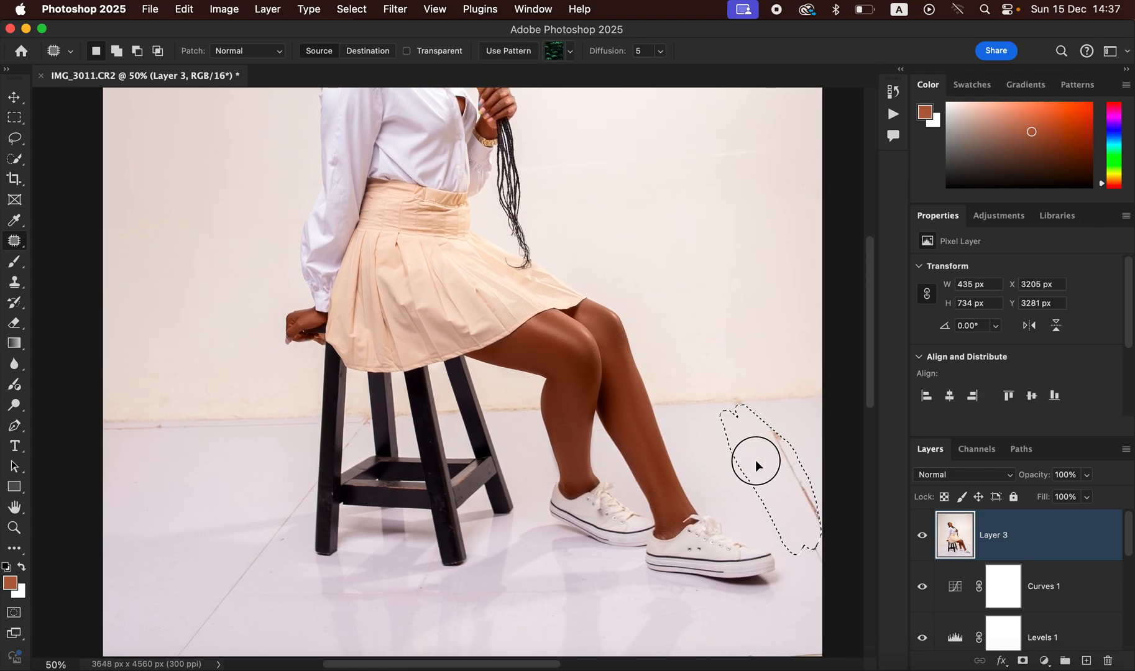
pyautogui.moveTo(751, 459); pyautogui.dragTo(781, 424)
pyautogui.press('cmd+d')
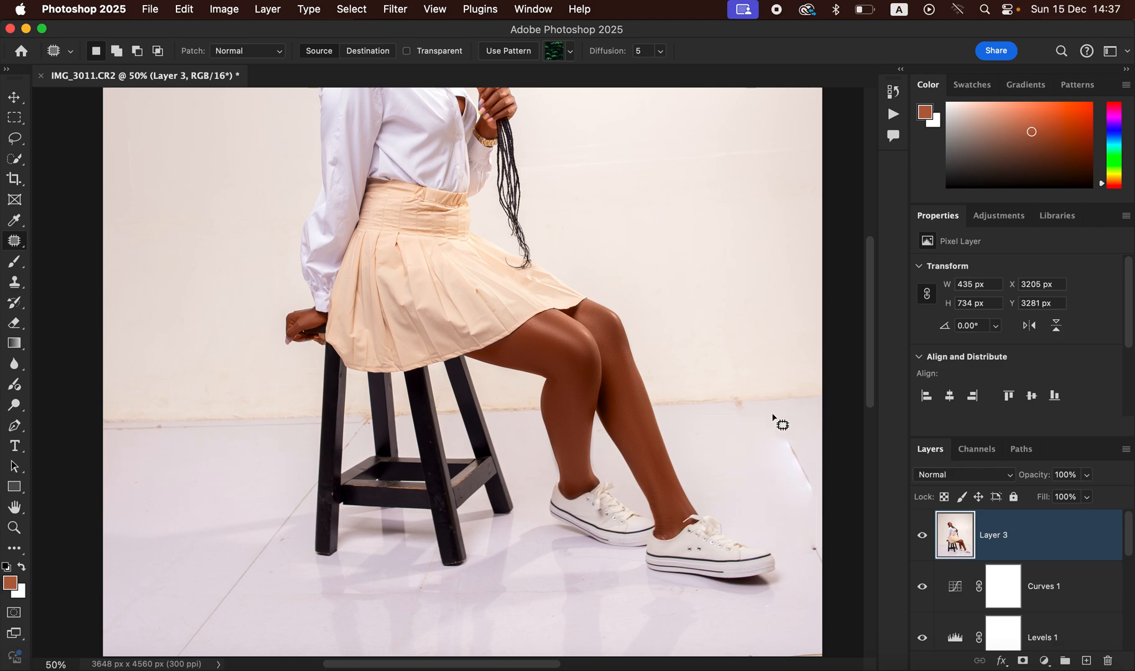
pyautogui.moveTo(683, 396)
pyautogui.mouseDown()
pyautogui.moveTo(669, 394)
pyautogui.moveTo(783, 410)
pyautogui.moveTo(815, 385)
pyautogui.moveTo(783, 406)
pyautogui.moveTo(786, 429)
pyautogui.moveTo(810, 456)
pyautogui.moveTo(786, 468)
pyautogui.moveTo(783, 445)
pyautogui.mouseUp()
pyautogui.press('super+d')
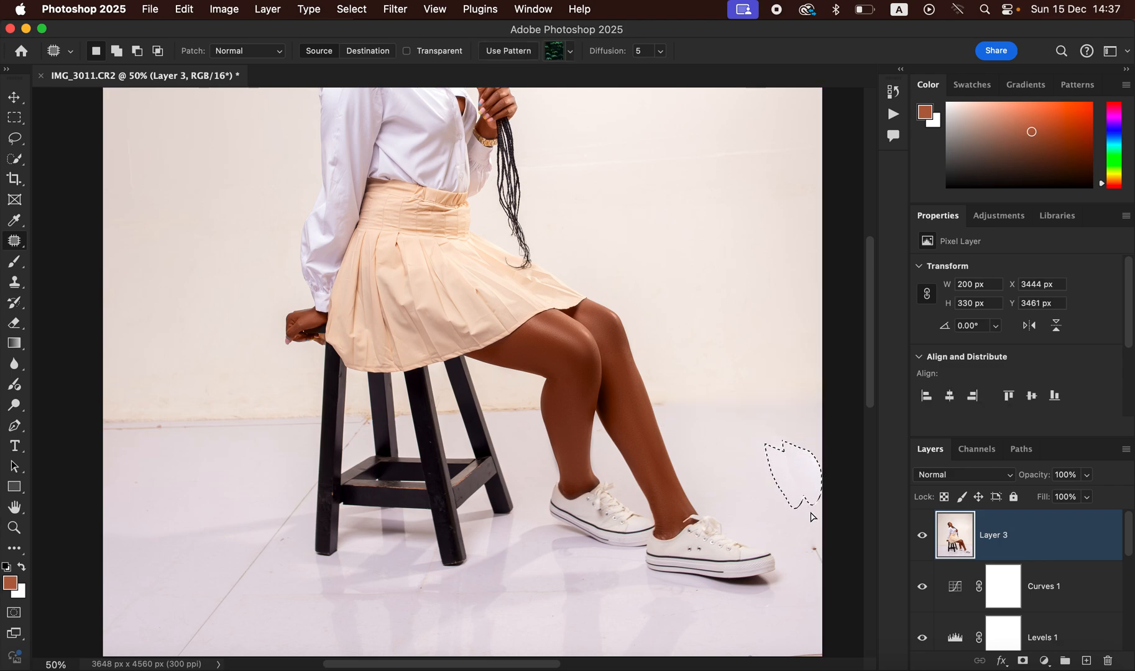
pyautogui.moveTo(817, 546)
pyautogui.mouseDown()
pyautogui.moveTo(824, 572)
pyautogui.moveTo(815, 547)
pyautogui.moveTo(799, 556)
pyautogui.mouseUp()
pyautogui.press('super+d')
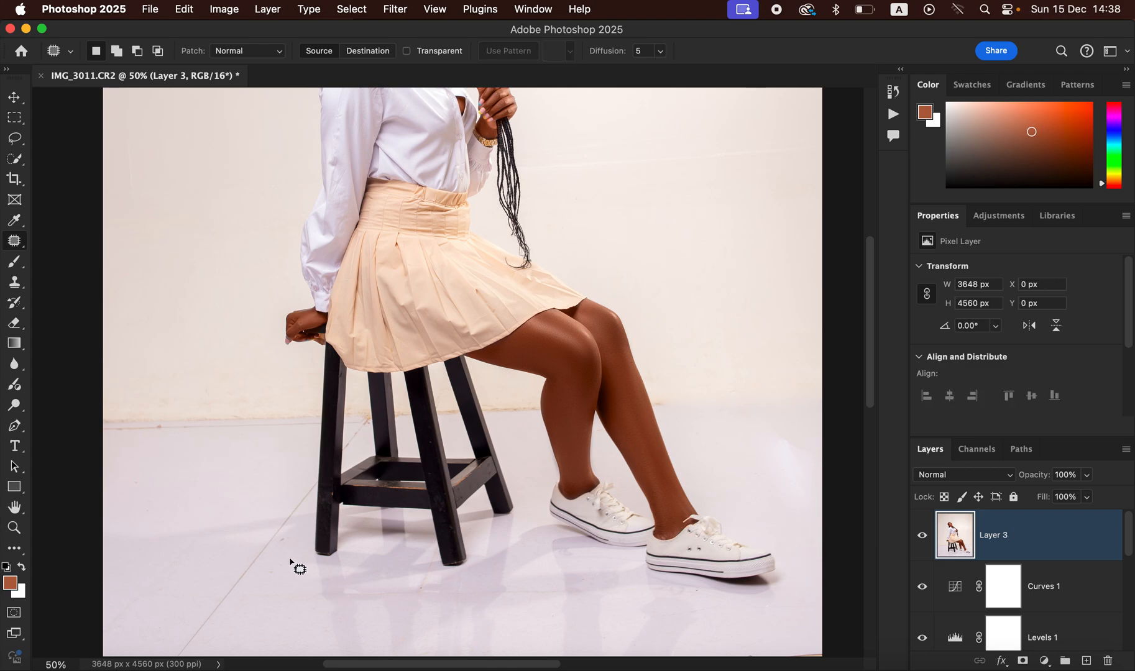
# Step: Patch the floor marks at the left edge and the spots around the stool legs
pyautogui.moveTo(150, 416)
pyautogui.mouseDown()
pyautogui.moveTo(106, 420)
pyautogui.moveTo(144, 441)
pyautogui.moveTo(212, 427)
pyautogui.moveTo(178, 415)
pyautogui.moveTo(200, 443)
pyautogui.mouseUp()
pyautogui.press('super+d')
pyautogui.moveTo(259, 410)
pyautogui.mouseDown()
pyautogui.moveTo(225, 433)
pyautogui.moveTo(292, 436)
pyautogui.moveTo(300, 413)
pyautogui.moveTo(277, 415)
pyautogui.moveTo(282, 452)
pyautogui.mouseUp()
pyautogui.press('super+d')
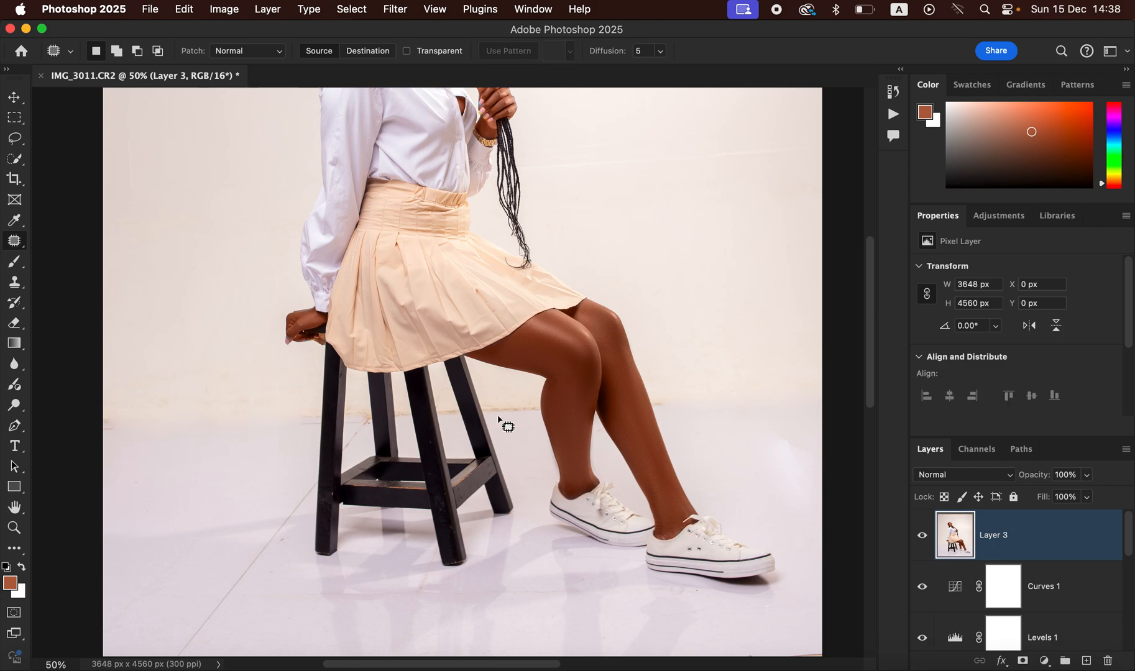
pyautogui.moveTo(504, 409)
pyautogui.mouseDown()
pyautogui.moveTo(498, 401)
pyautogui.moveTo(491, 413)
pyautogui.moveTo(519, 414)
pyautogui.moveTo(526, 433)
pyautogui.mouseUp()
pyautogui.press('super+d')
pyautogui.moveTo(448, 407)
pyautogui.mouseDown()
pyautogui.moveTo(443, 419)
pyautogui.moveTo(453, 408)
pyautogui.moveTo(458, 428)
pyautogui.mouseUp()
pyautogui.press('super+d')
pyautogui.moveTo(362, 424)
pyautogui.mouseDown()
pyautogui.moveTo(348, 449)
pyautogui.moveTo(361, 426)
pyautogui.moveTo(365, 441)
pyautogui.moveTo(365, 412)
pyautogui.mouseUp()
pyautogui.press('super+d')
pyautogui.moveTo(360, 423); pyautogui.dragTo(360, 437)
pyautogui.press('super+d')
# Step: Patch the long streak near the stool, the spot beside the shin and the floor below the stool
pyautogui.moveTo(292, 493)
pyautogui.mouseDown()
pyautogui.moveTo(178, 652)
pyautogui.moveTo(260, 569)
pyautogui.moveTo(312, 489)
pyautogui.moveTo(298, 498)
pyautogui.mouseUp()
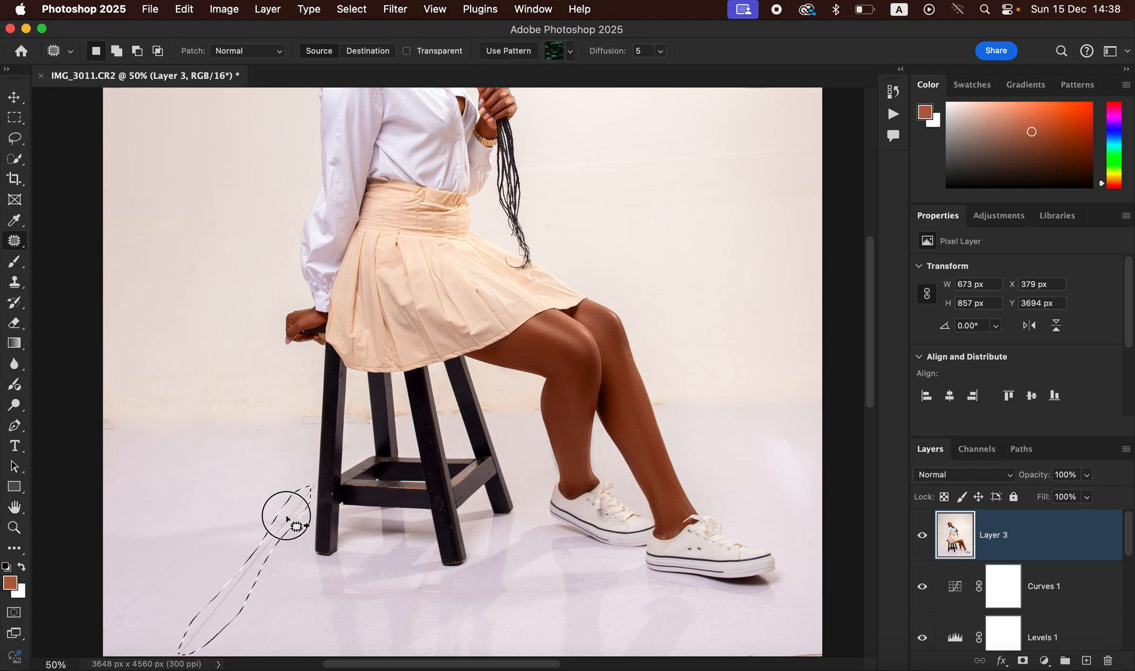
pyautogui.click(272, 484)
pyautogui.moveTo(654, 393)
pyautogui.mouseDown()
pyautogui.moveTo(656, 409)
pyautogui.moveTo(665, 396)
pyautogui.moveTo(657, 393)
pyautogui.moveTo(702, 386)
pyautogui.mouseUp()
pyautogui.click(716, 381)
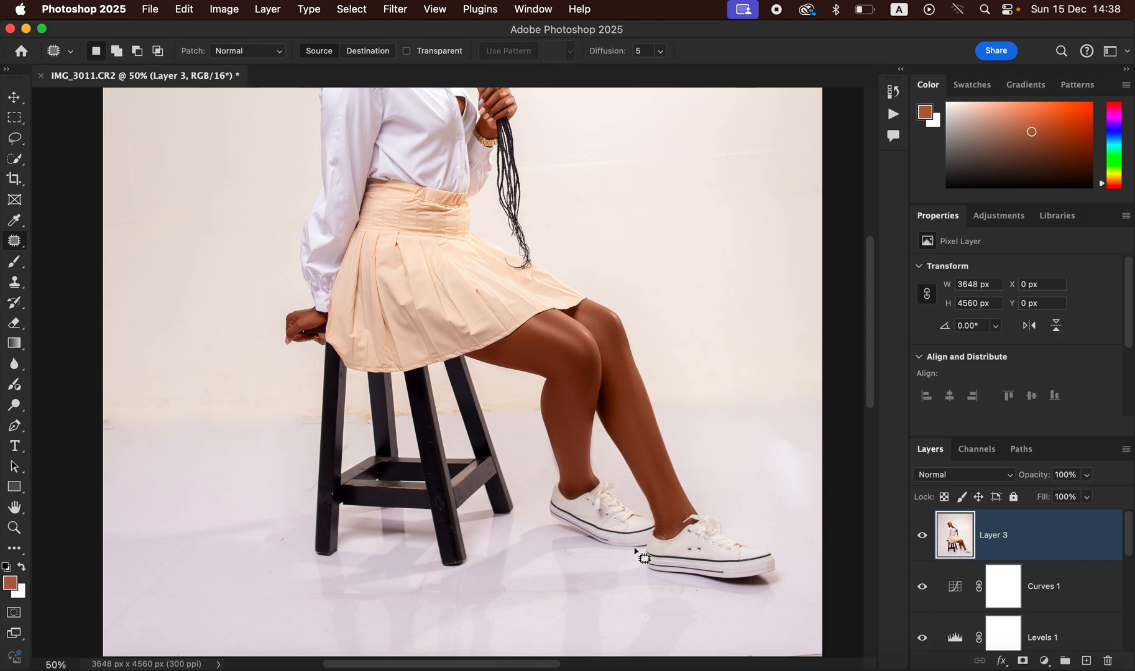
pyautogui.moveTo(416, 587)
pyautogui.mouseDown()
pyautogui.moveTo(429, 612)
pyautogui.moveTo(405, 582)
pyautogui.moveTo(459, 598)
pyautogui.mouseUp()
pyautogui.click(458, 584)
pyautogui.press('super+minus')
pyautogui.press('super+minus')
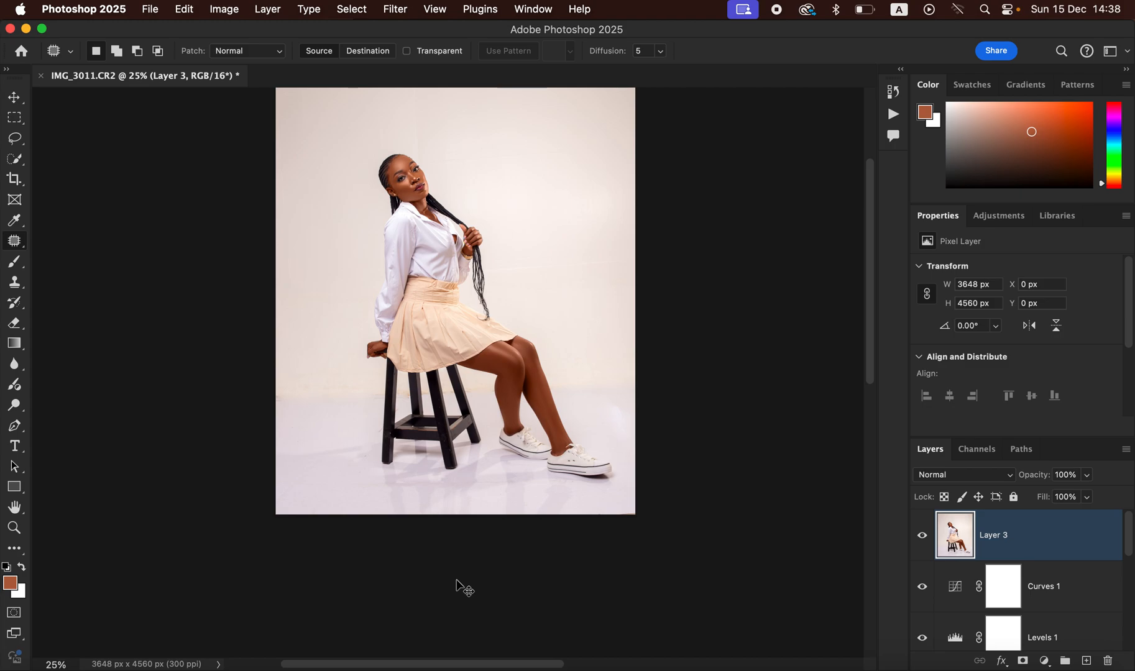
pyautogui.press('super+minus')
pyautogui.press('super+plus')
pyautogui.scroll(3, 483, 398)
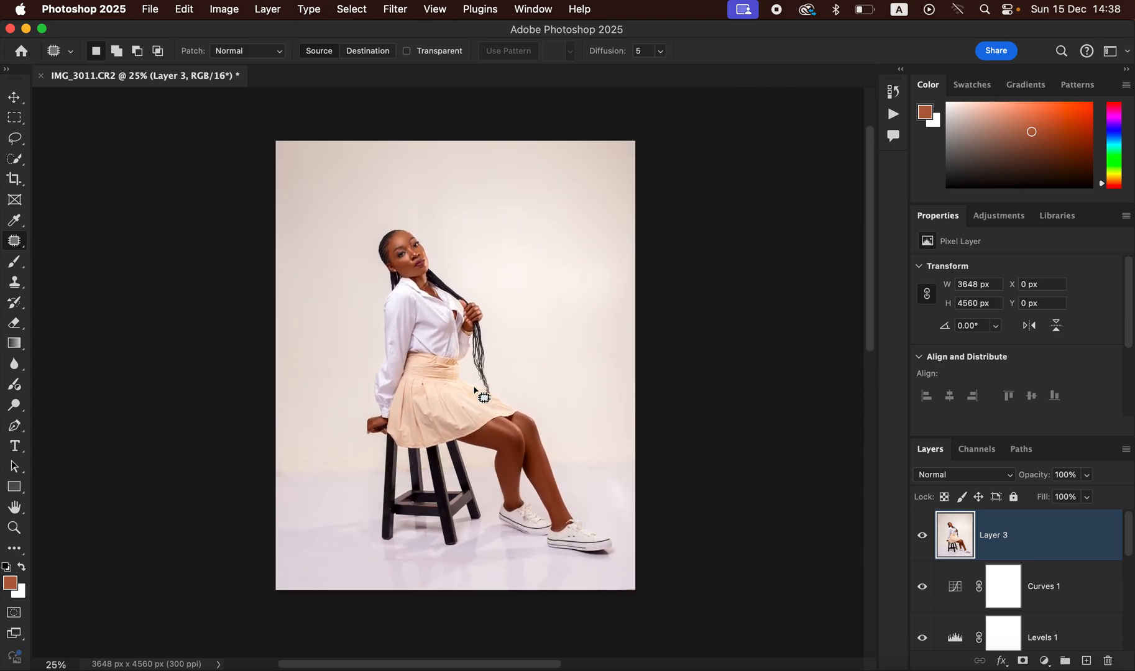
# Step: Add a Selective Color layer cutting Yellow in the Whites to -76, and pick a black brush
pyautogui.click(1044, 661)
pyautogui.click(1067, 658)
pyautogui.click(998, 291)
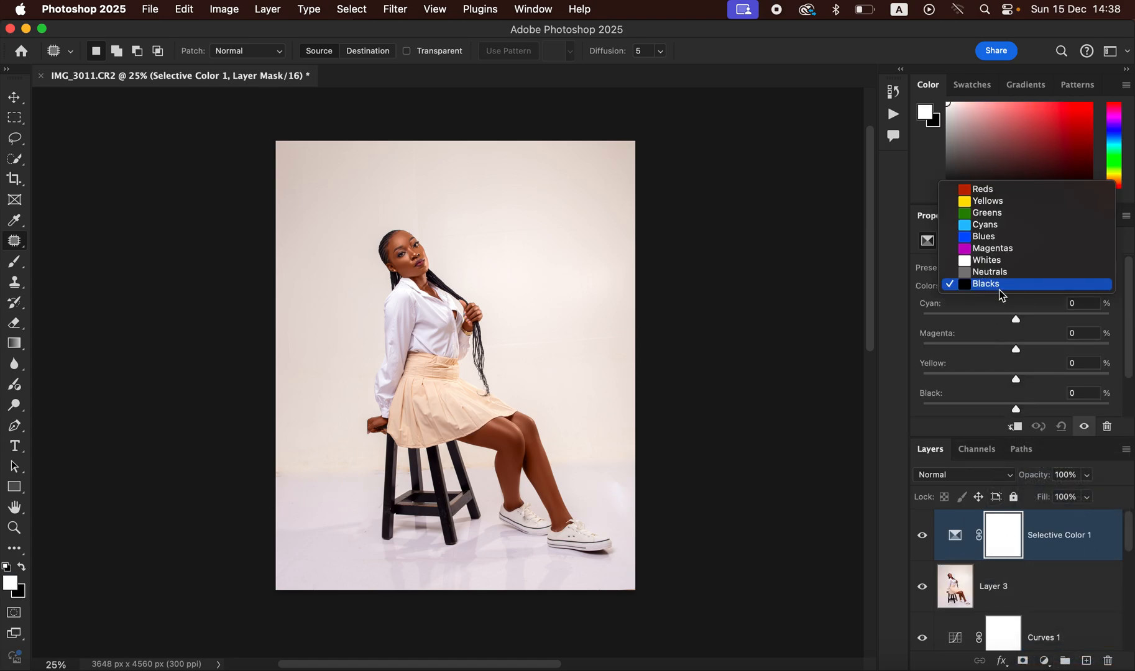
pyautogui.click(1002, 260)
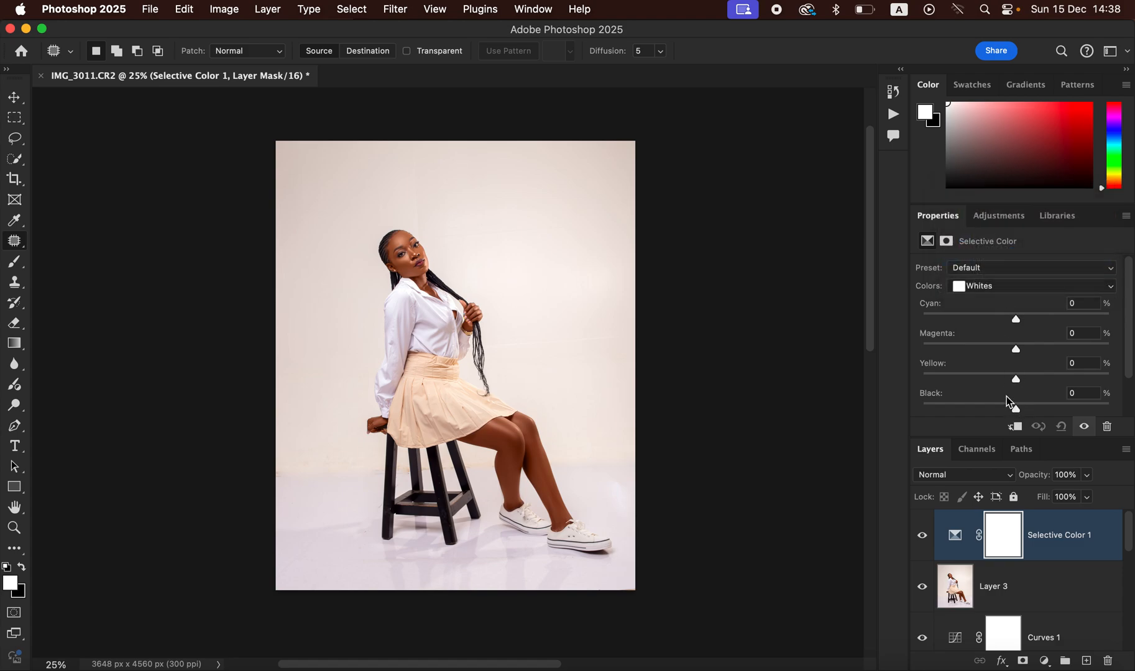
pyautogui.moveTo(1015, 379); pyautogui.dragTo(943, 374)
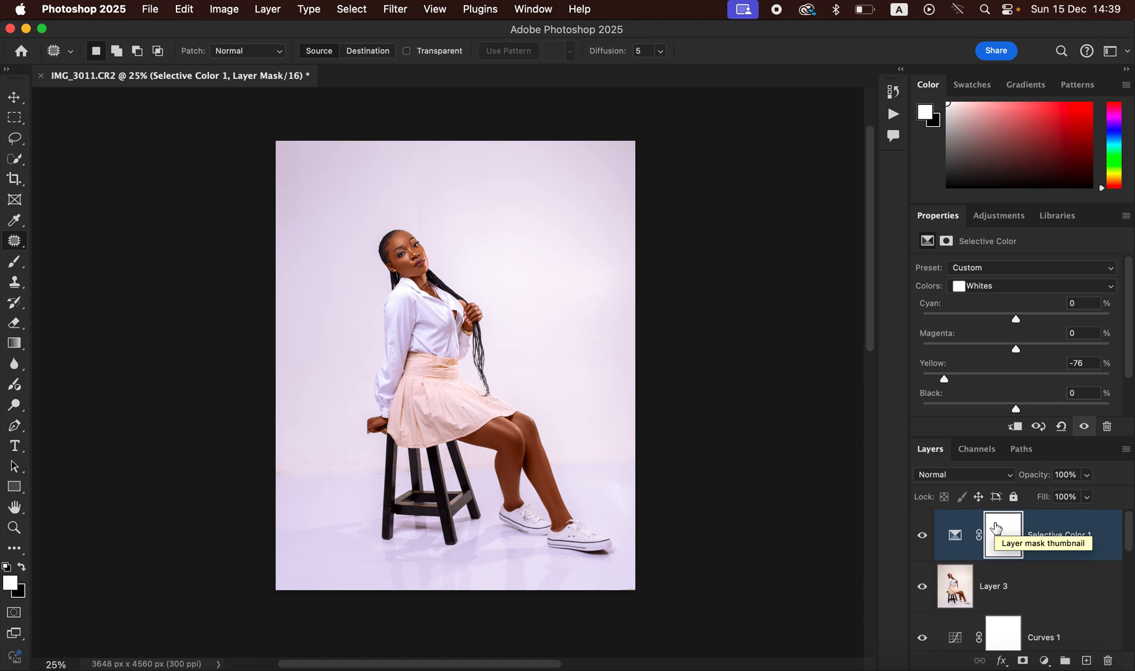
pyautogui.moveTo(14, 262); pyautogui.dragTo(82, 263)
pyautogui.click(23, 569)
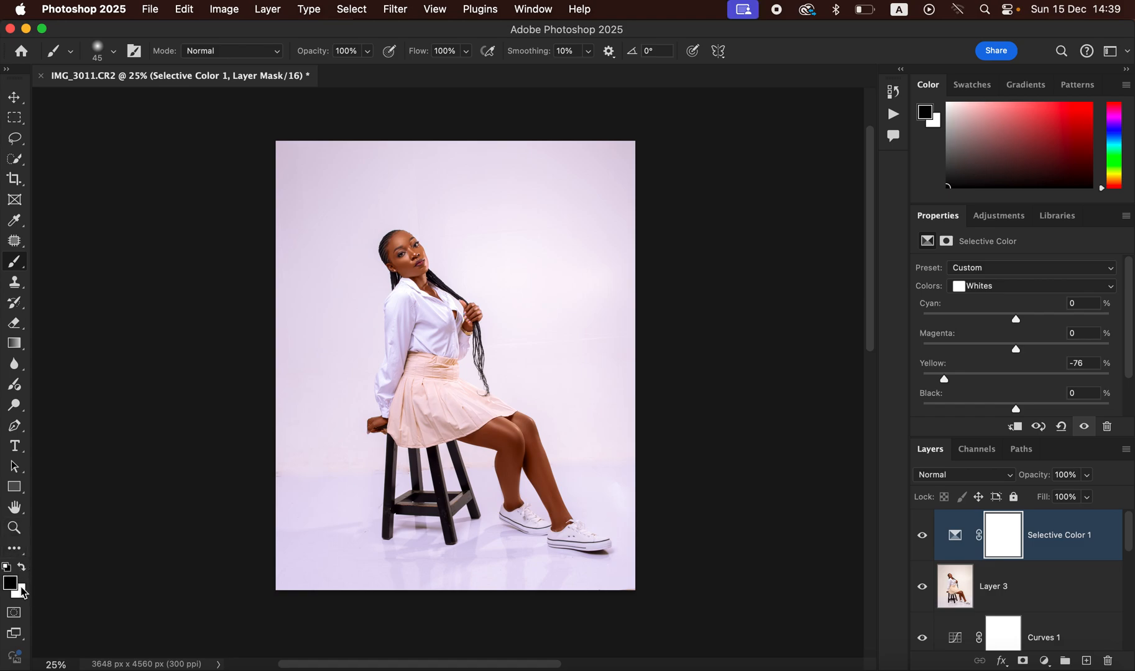
# Step: Paint black on the Selective Color 1 mask over the skirt's waistband and lower skirt
pyautogui.click(19, 572)
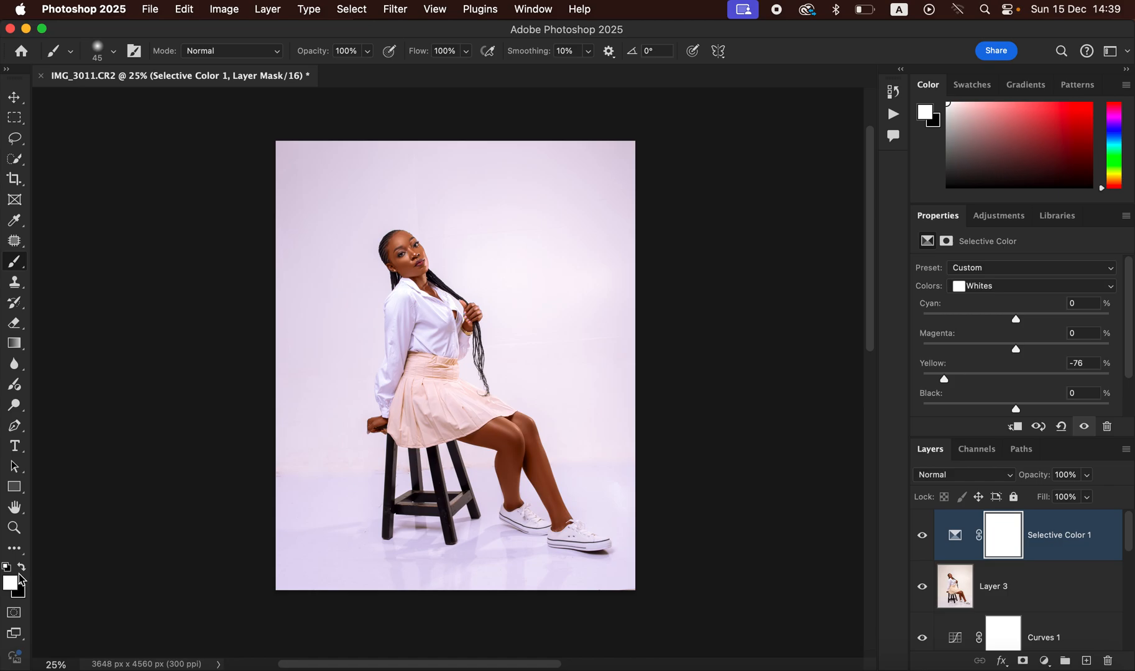
pyautogui.click(23, 568)
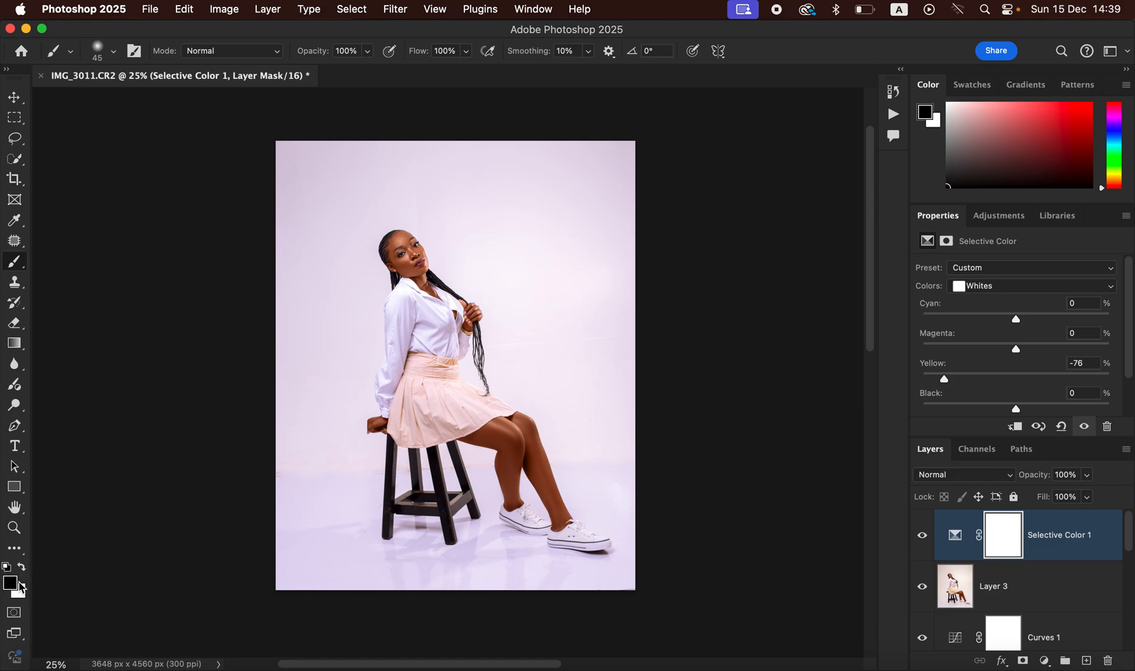
pyautogui.press('super+equal')
pyautogui.press('super+equal')
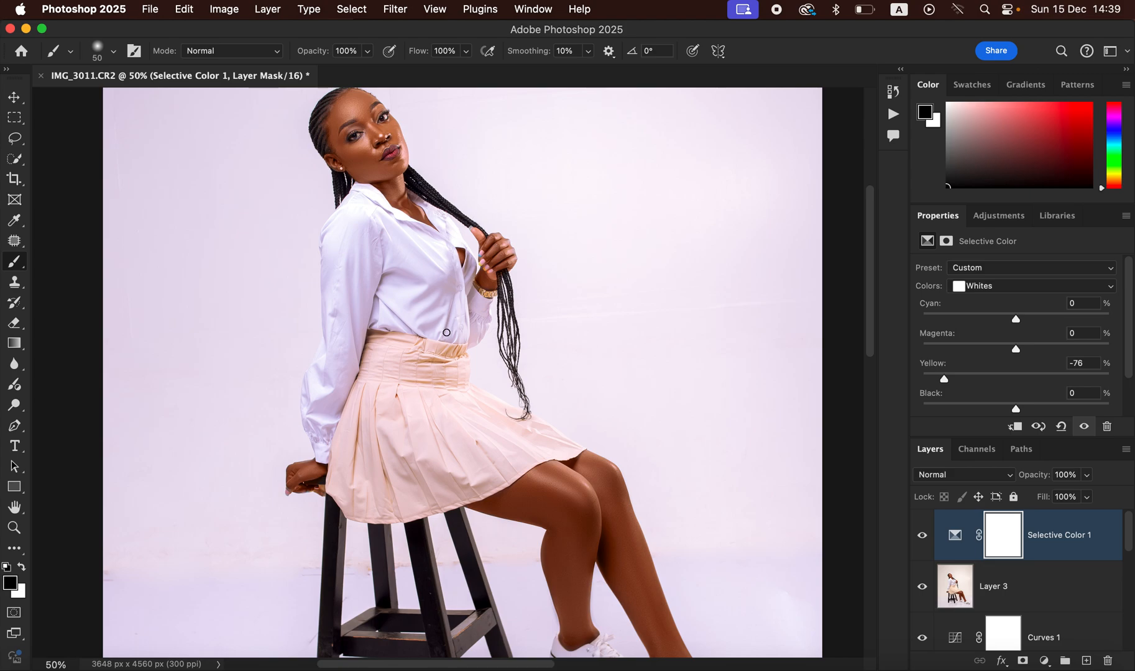
pyautogui.press(']')
pyautogui.press(']')
pyautogui.press(']')
pyautogui.press(']')
pyautogui.press(']')
pyautogui.press(']')
pyautogui.press(']')
pyautogui.press(']')
pyautogui.press(']')
pyautogui.press(']')
pyautogui.moveTo(426, 365)
pyautogui.mouseDown()
pyautogui.moveTo(389, 378)
pyautogui.moveTo(386, 360)
pyautogui.moveTo(365, 424)
pyautogui.moveTo(357, 468)
pyautogui.moveTo(380, 498)
pyautogui.moveTo(397, 490)
pyautogui.moveTo(417, 398)
pyautogui.moveTo(436, 386)
pyautogui.moveTo(436, 406)
pyautogui.moveTo(462, 380)
pyautogui.moveTo(438, 358)
pyautogui.moveTo(453, 353)
pyautogui.moveTo(467, 405)
pyautogui.moveTo(491, 411)
pyautogui.moveTo(478, 414)
pyautogui.moveTo(569, 448)
pyautogui.moveTo(493, 468)
pyautogui.moveTo(510, 455)
pyautogui.moveTo(493, 435)
pyautogui.moveTo(463, 484)
pyautogui.moveTo(342, 499)
pyautogui.moveTo(432, 500)
pyautogui.moveTo(528, 467)
pyautogui.moveTo(435, 423)
pyautogui.moveTo(424, 407)
pyautogui.moveTo(442, 396)
pyautogui.moveTo(403, 431)
pyautogui.mouseUp()
pyautogui.press('[')
pyautogui.press('[')
pyautogui.press('[')
pyautogui.press('[')
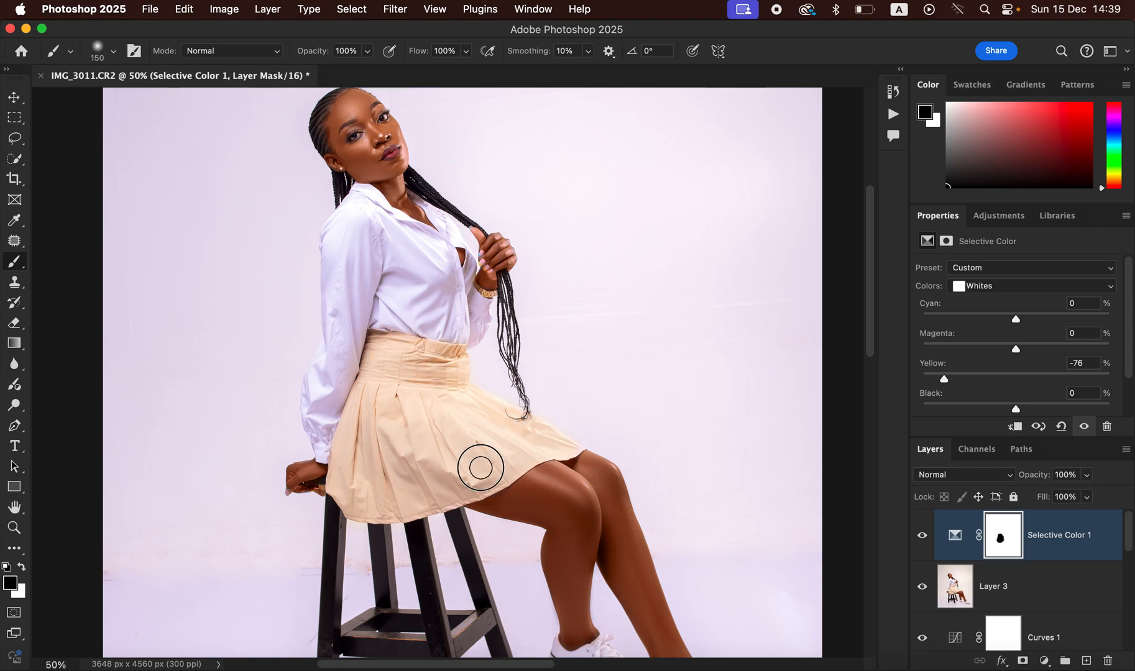
pyautogui.moveTo(346, 488)
pyautogui.mouseDown()
pyautogui.moveTo(380, 488)
pyautogui.moveTo(368, 502)
pyautogui.moveTo(419, 498)
pyautogui.moveTo(442, 437)
pyautogui.moveTo(407, 381)
pyautogui.mouseUp()
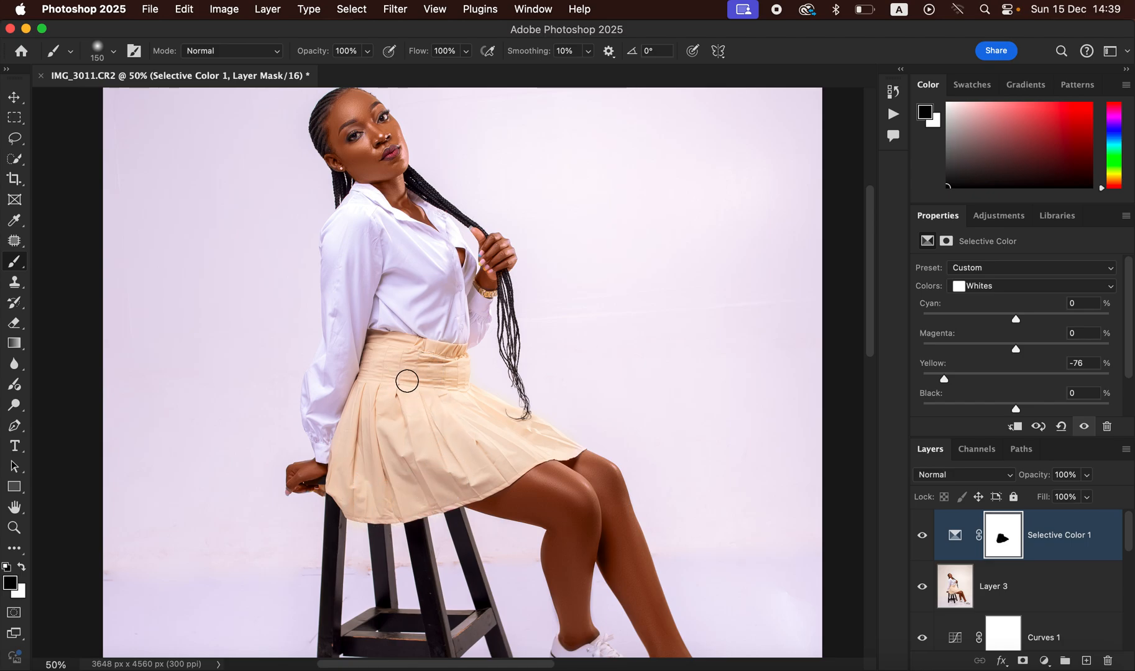
pyautogui.press('super+minus')
pyautogui.press('super+minus')
pyautogui.press('super+minus')
pyautogui.press('super+equal')
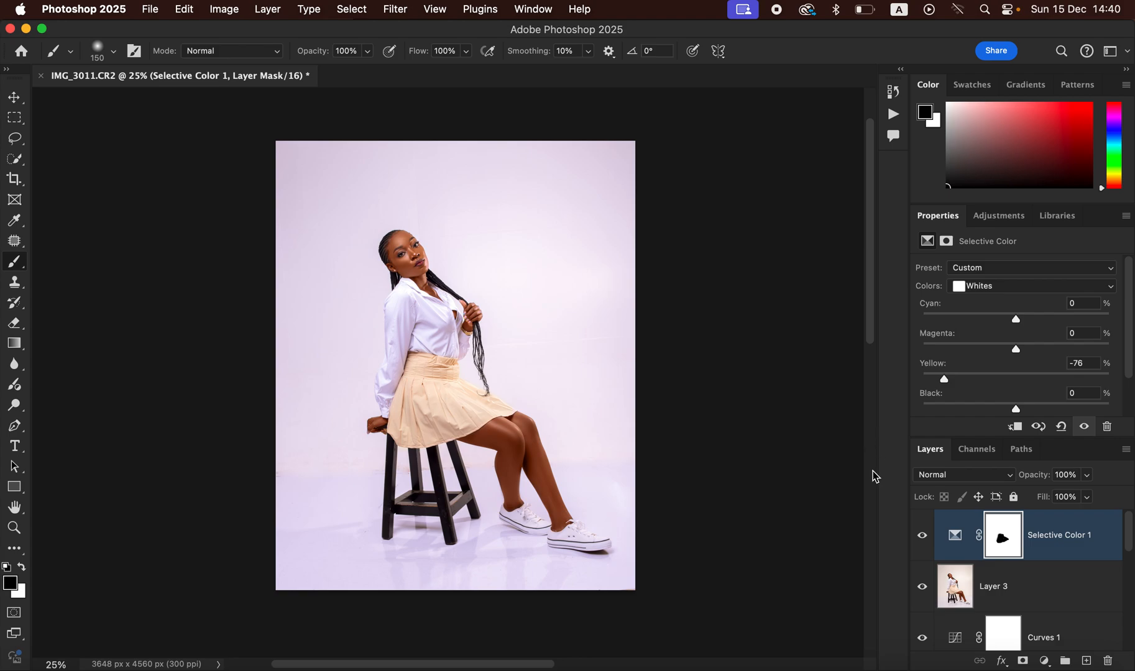
pyautogui.click(1045, 662)
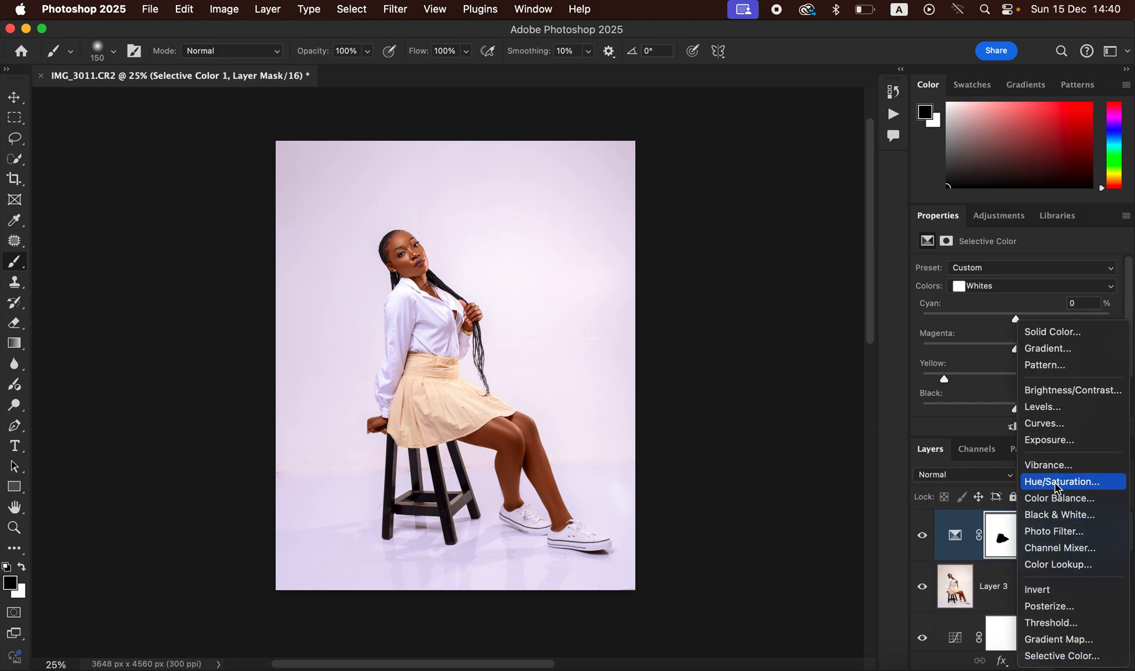
# Step: Add a Hue/Saturation layer lowering the Reds' Lightness to -8
pyautogui.click(1058, 482)
pyautogui.click(1002, 289)
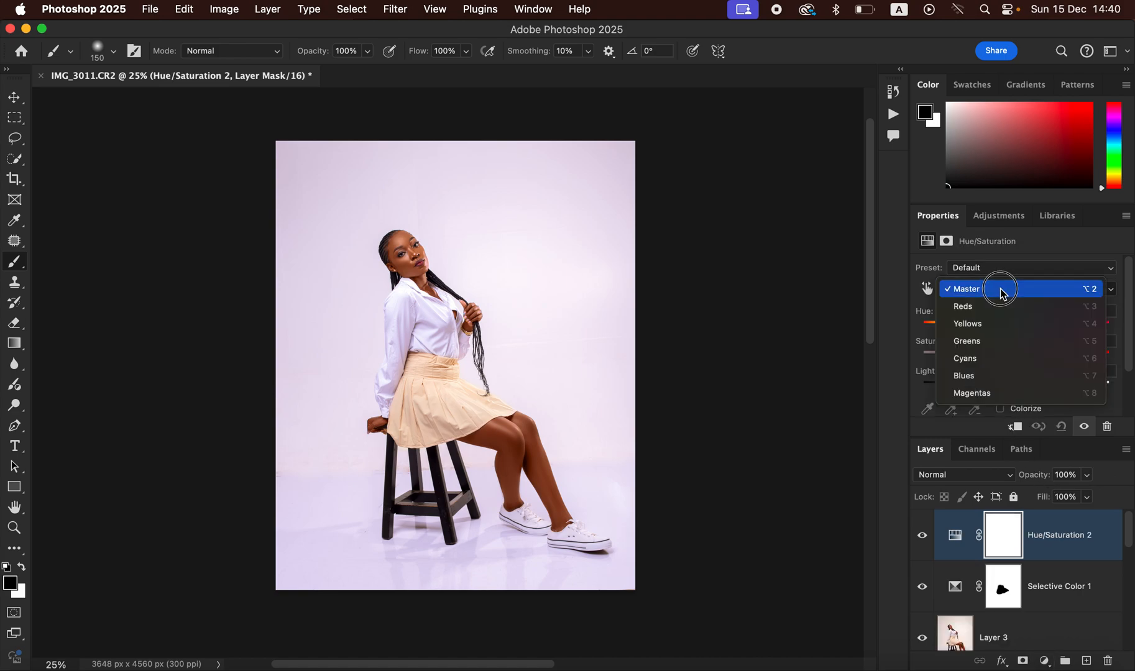
pyautogui.click(999, 308)
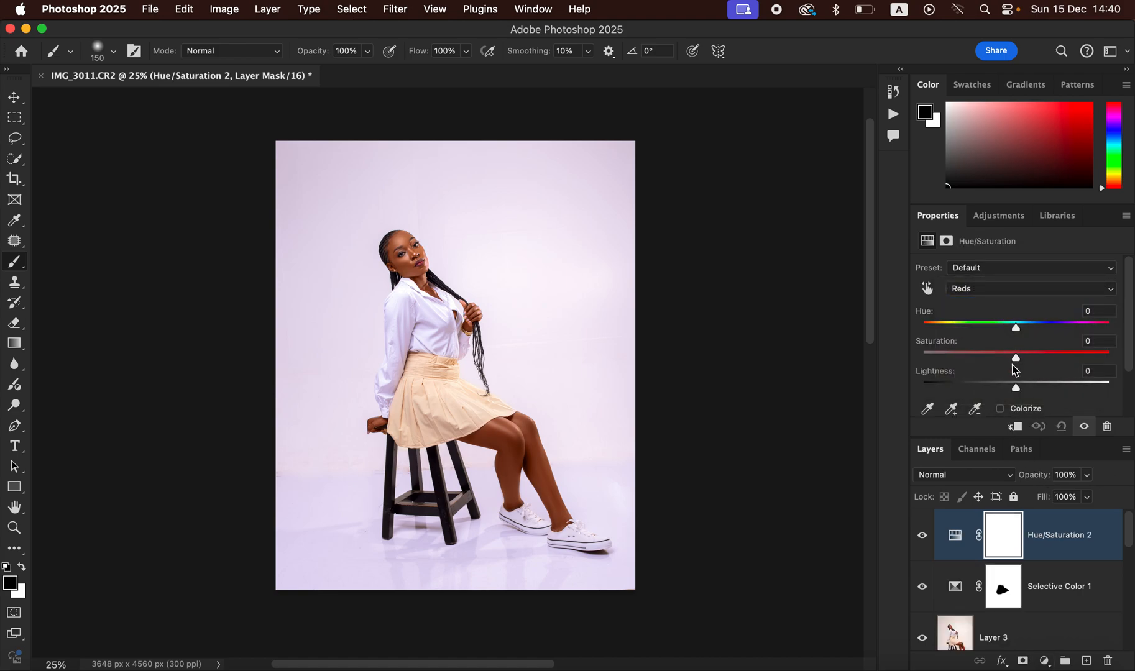
pyautogui.moveTo(1015, 390); pyautogui.dragTo(1010, 389)
# Step: Add a second Hue/Saturation layer at Saturation -71 with its mask inverted to black, then set white as foreground
pyautogui.click(1044, 663)
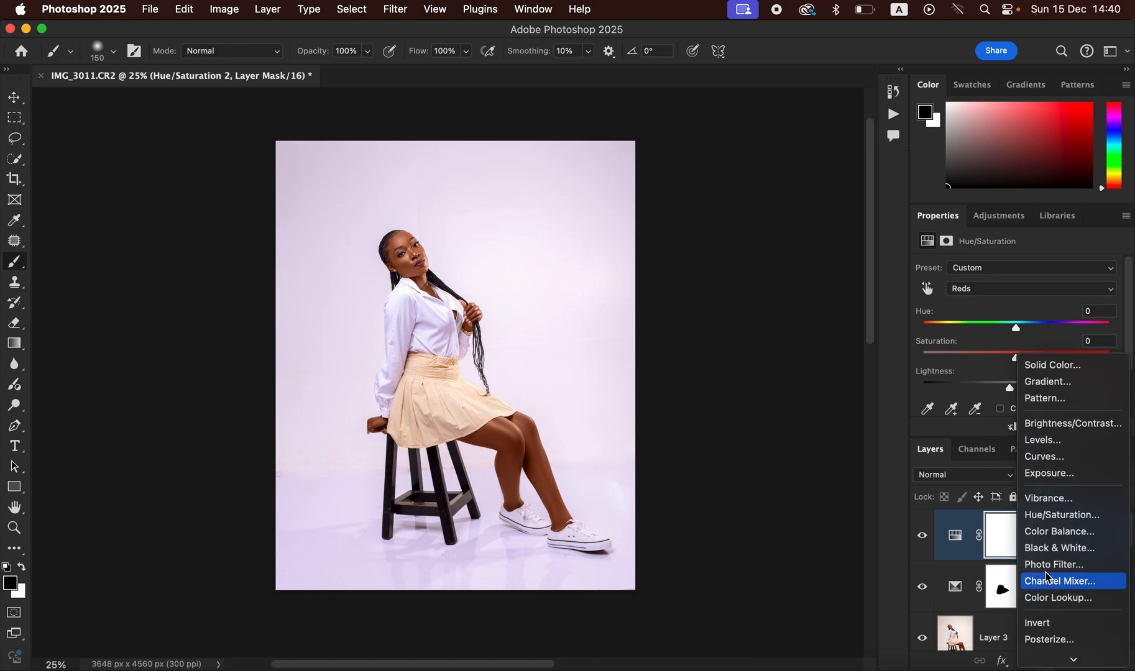
pyautogui.click(1051, 511)
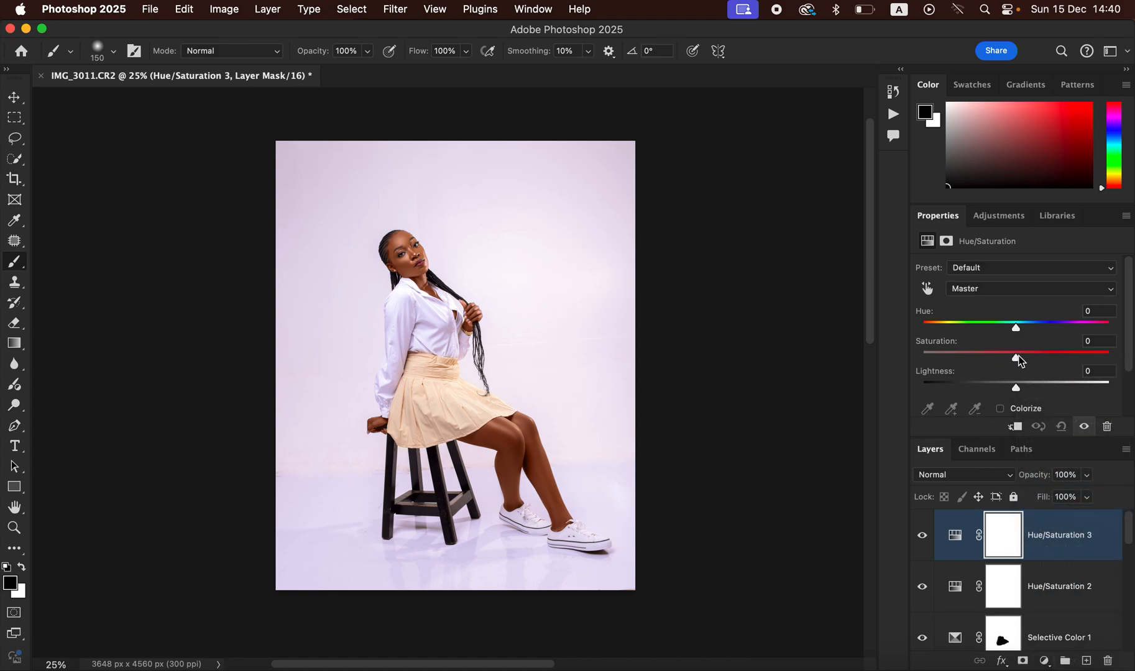
pyautogui.moveTo(1016, 361); pyautogui.dragTo(953, 361)
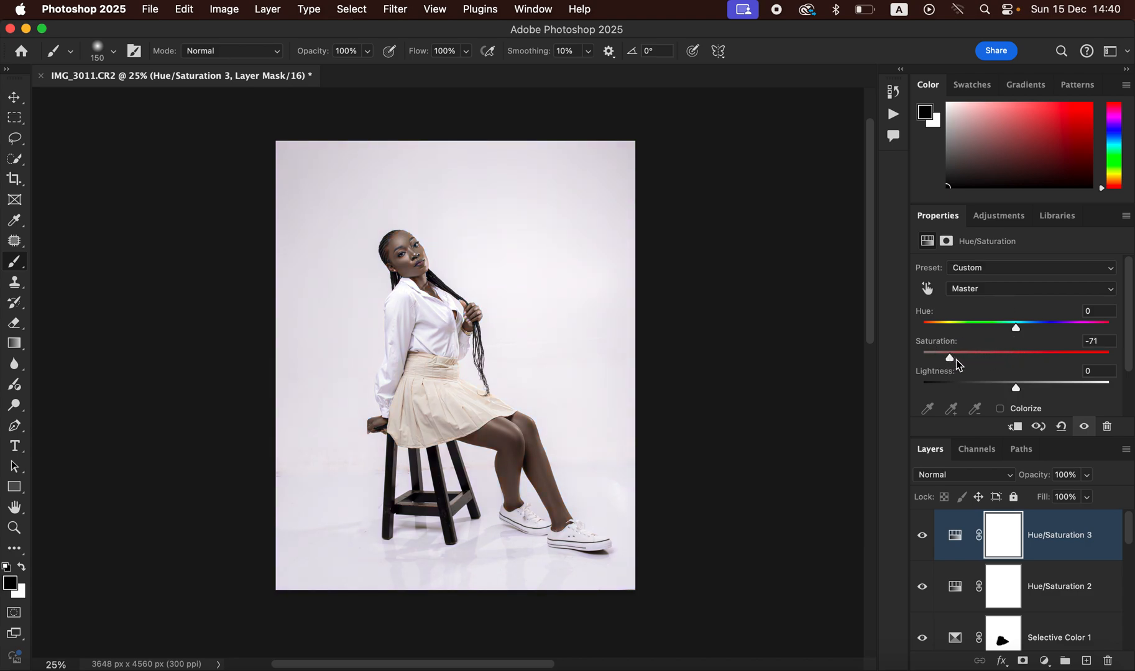
pyautogui.press('super+i')
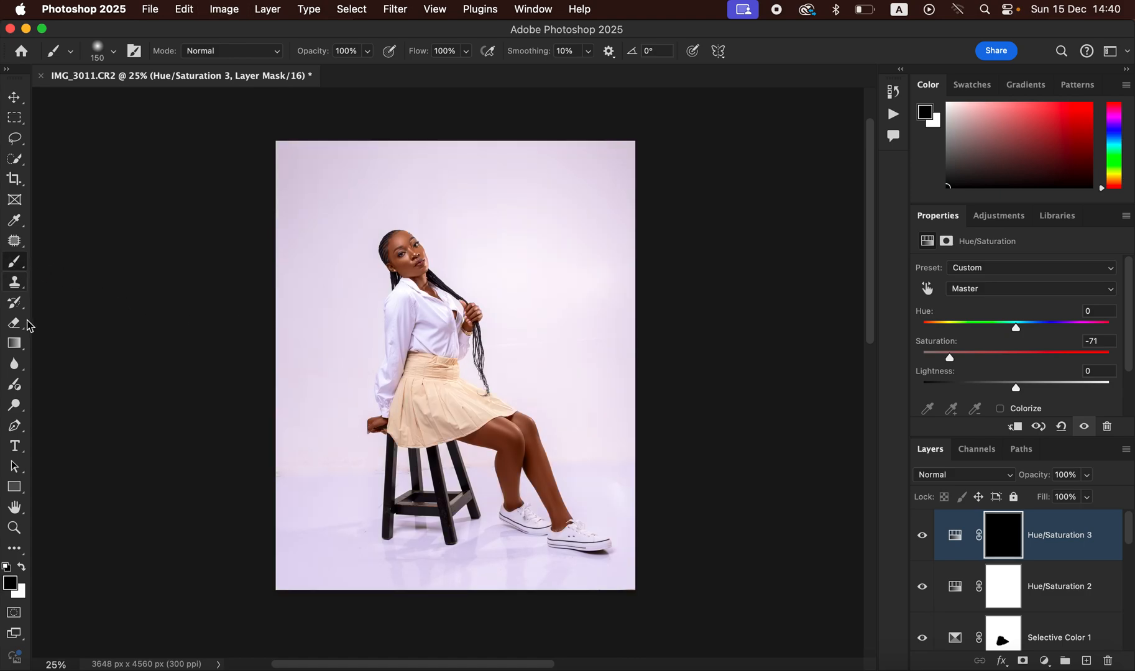
pyautogui.click(21, 567)
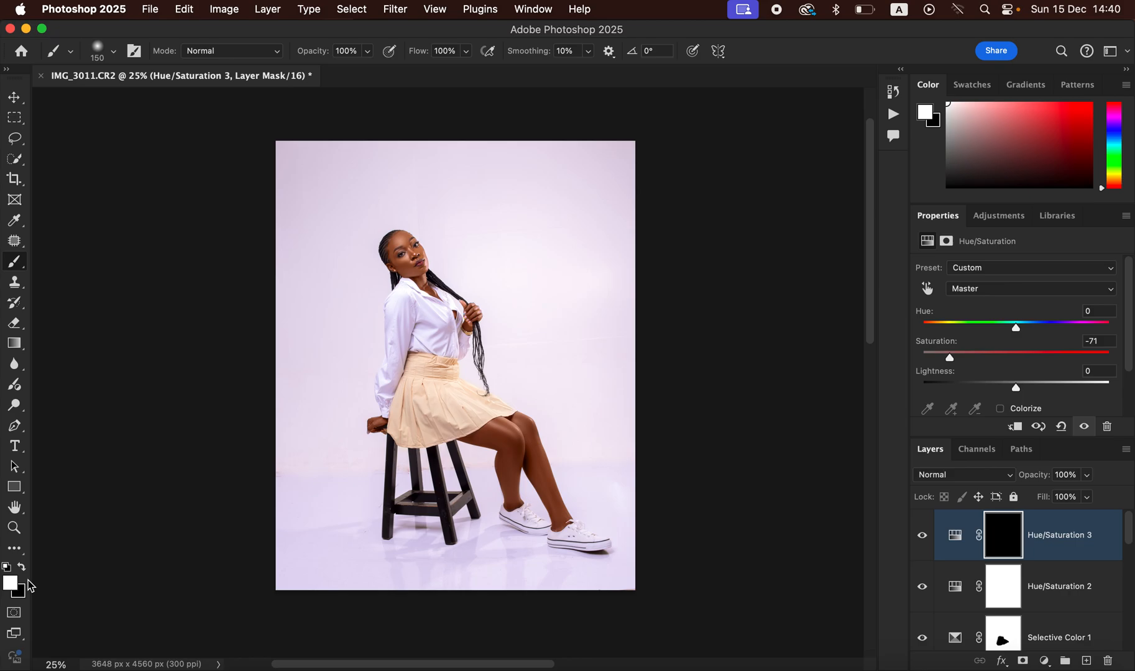
pyautogui.press('super+0')
pyautogui.press('super+equal')
pyautogui.press('super+equal')
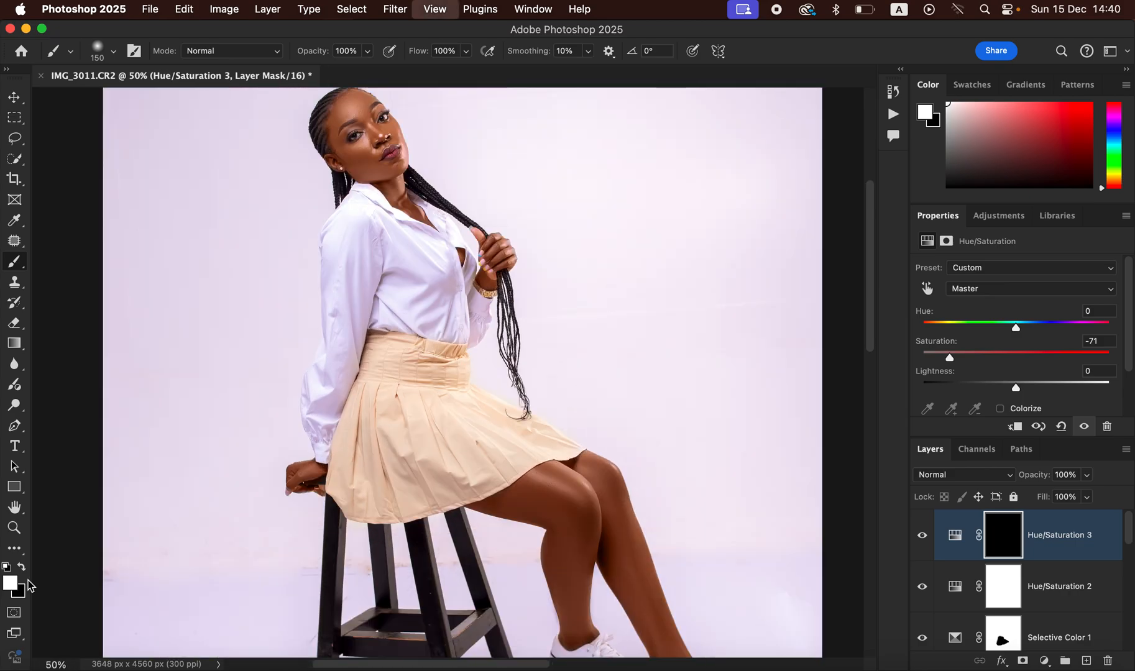
# Step: With a smaller brush, paint white on the Hue/Saturation 3 mask over the iris to grey it
pyautogui.press('super+equal')
pyautogui.press('super+equal')
pyautogui.press('super+equal')
pyautogui.press('super+equal')
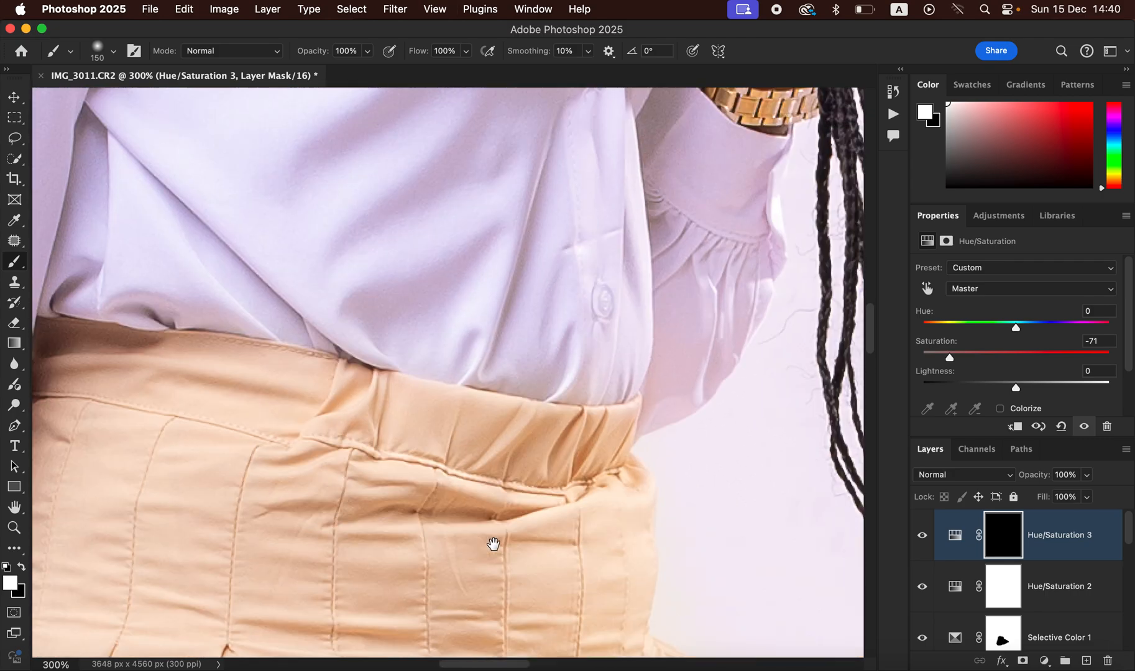
pyautogui.scroll(15, 493, 545)
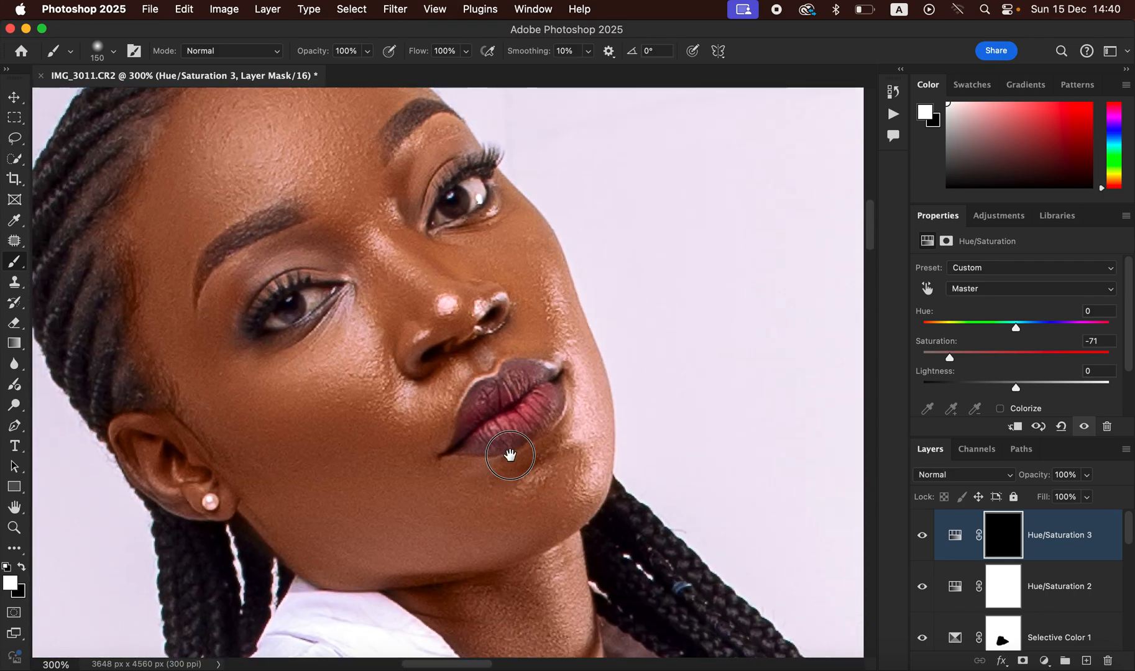
pyautogui.press('[')
pyautogui.press('[')
pyautogui.press('[')
pyautogui.press('[')
pyautogui.press('[')
pyautogui.press('[')
pyautogui.press('[')
pyautogui.press('[')
pyautogui.press('[')
pyautogui.press('[')
pyautogui.press('[')
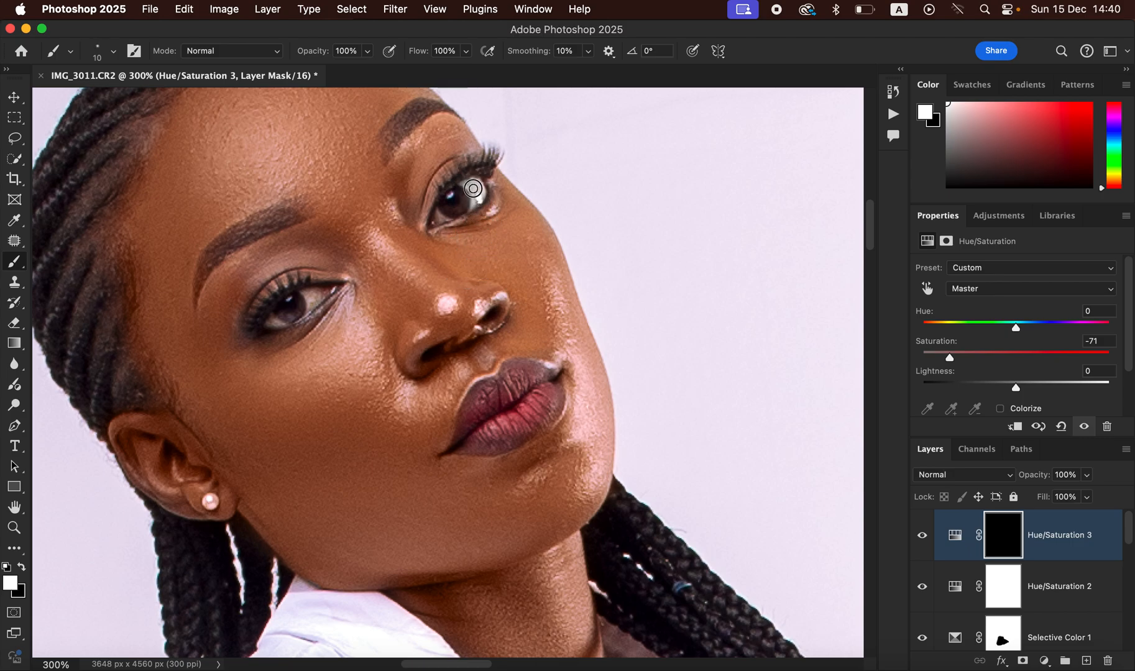
pyautogui.moveTo(309, 302)
pyautogui.mouseDown()
pyautogui.moveTo(298, 293)
pyautogui.moveTo(274, 320)
pyautogui.moveTo(302, 309)
pyautogui.mouseUp()
pyautogui.press('super+minus')
pyautogui.press('super+minus')
pyautogui.press('super+minus')
pyautogui.press('super+minus')
pyautogui.press('super+minus')
pyautogui.press('super+minus')
pyautogui.press('super+minus')
pyautogui.press('super+plus')
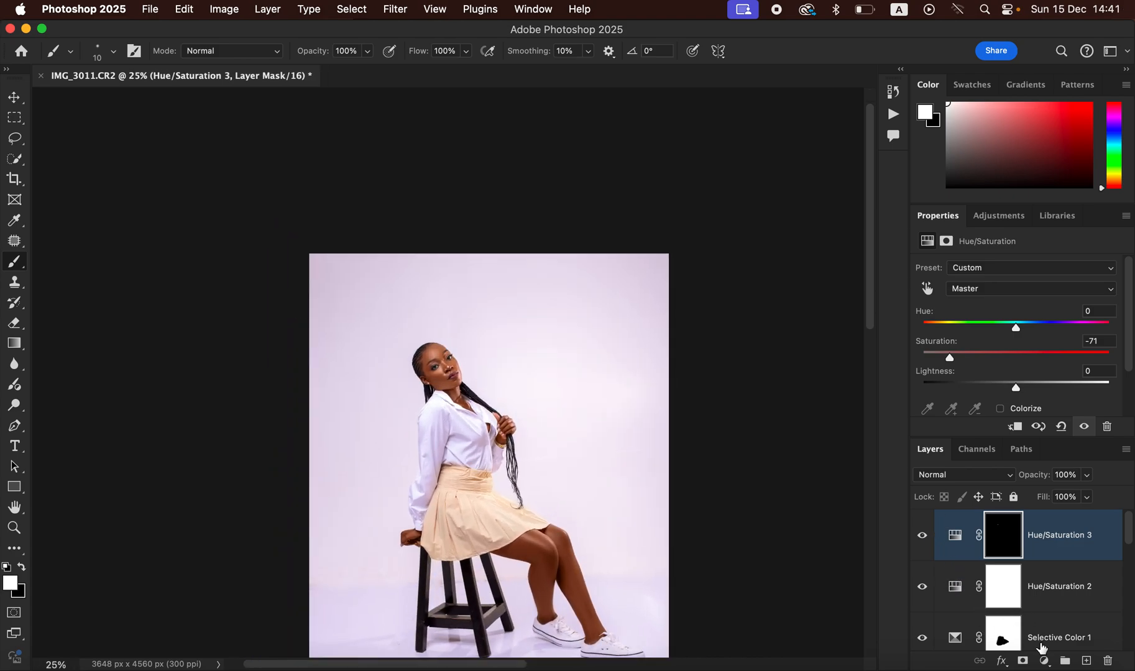
# Step: Add a Selective Color layer adding Cyan +7 to the Blacks
pyautogui.click(1044, 663)
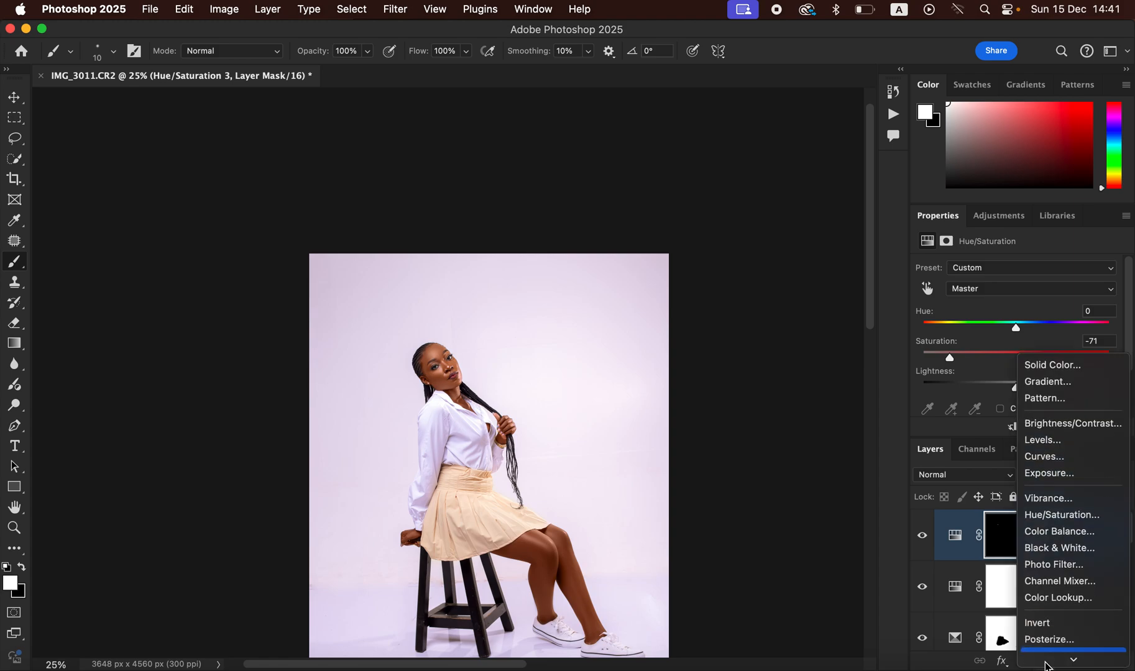
pyautogui.click(1060, 660)
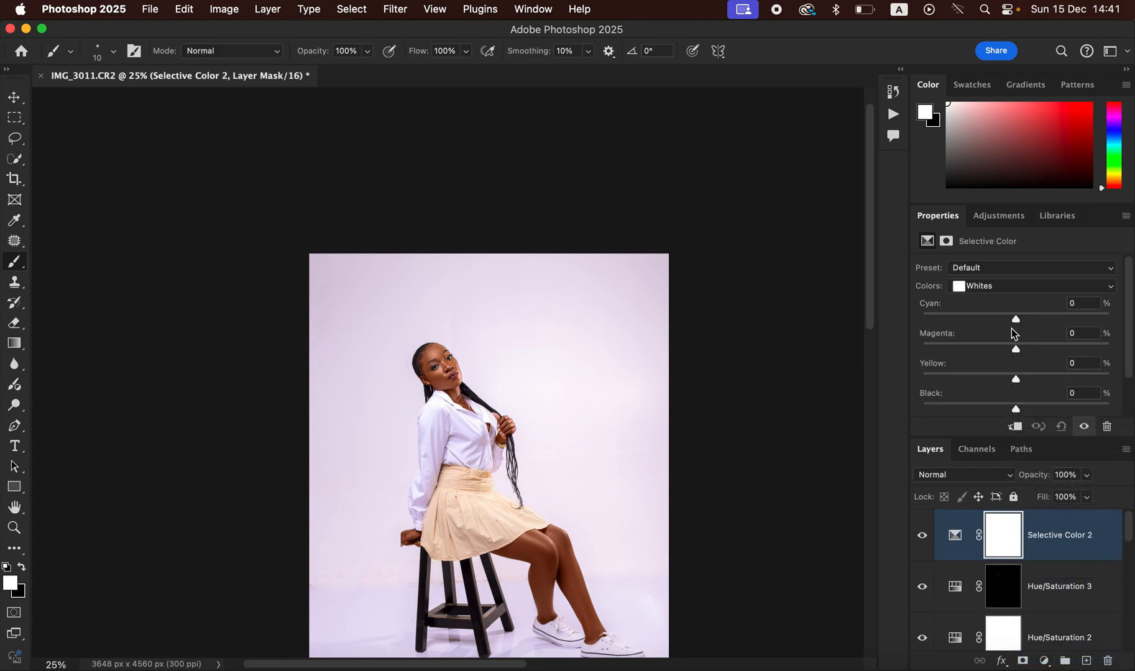
pyautogui.click(1018, 287)
pyautogui.click(1014, 309)
pyautogui.moveTo(1017, 320)
pyautogui.mouseDown()
pyautogui.moveTo(1037, 323)
pyautogui.moveTo(1024, 321)
pyautogui.mouseUp()
# Step: Toggle between the original Background alone and the full retouch to compare before and after
pyautogui.press('super+minus')
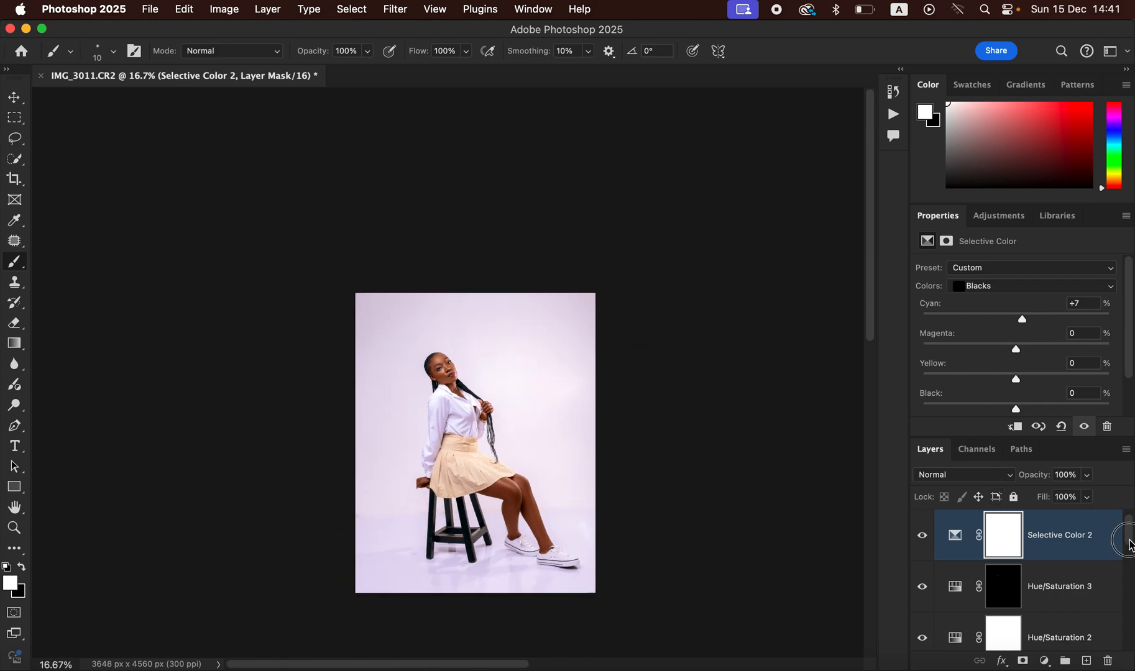
pyautogui.moveTo(1128, 539); pyautogui.dragTo(1127, 657)
pyautogui.keyDown('alt'); pyautogui.click(924, 627); pyautogui.keyUp('alt')
pyautogui.keyDown('alt'); pyautogui.click(924, 627); pyautogui.keyUp('alt')
pyautogui.keyDown('alt'); pyautogui.click(925, 628); pyautogui.keyUp('alt')
pyautogui.keyDown('alt'); pyautogui.click(925, 628); pyautogui.keyUp('alt')
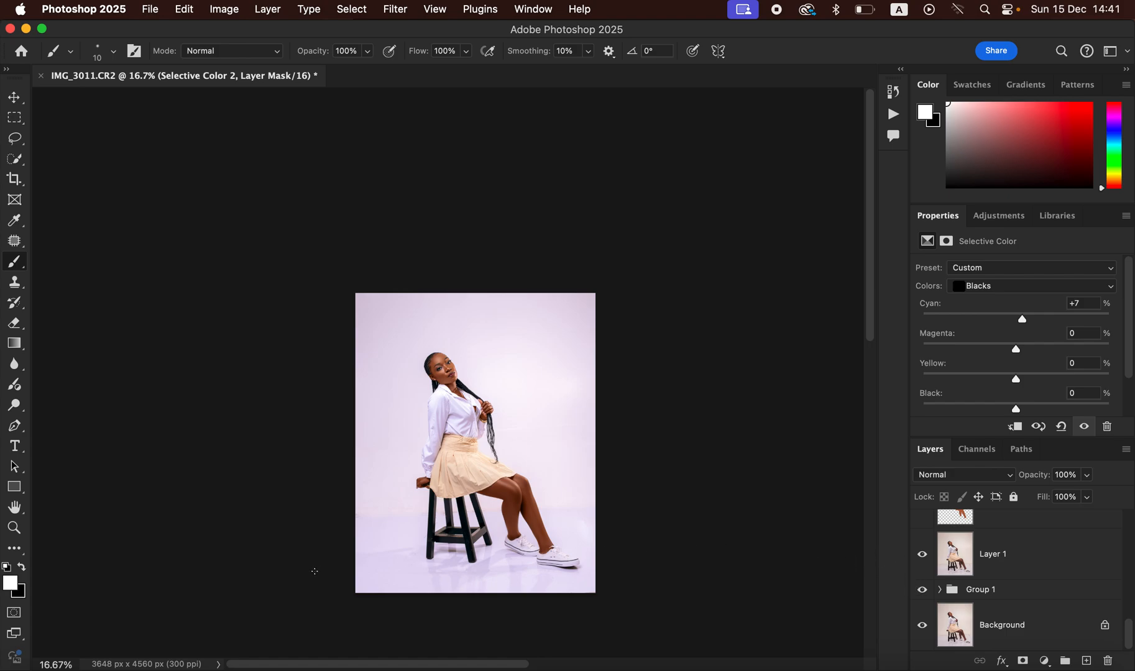
pyautogui.click(149, 17)
pyautogui.moveTo(336, 254)
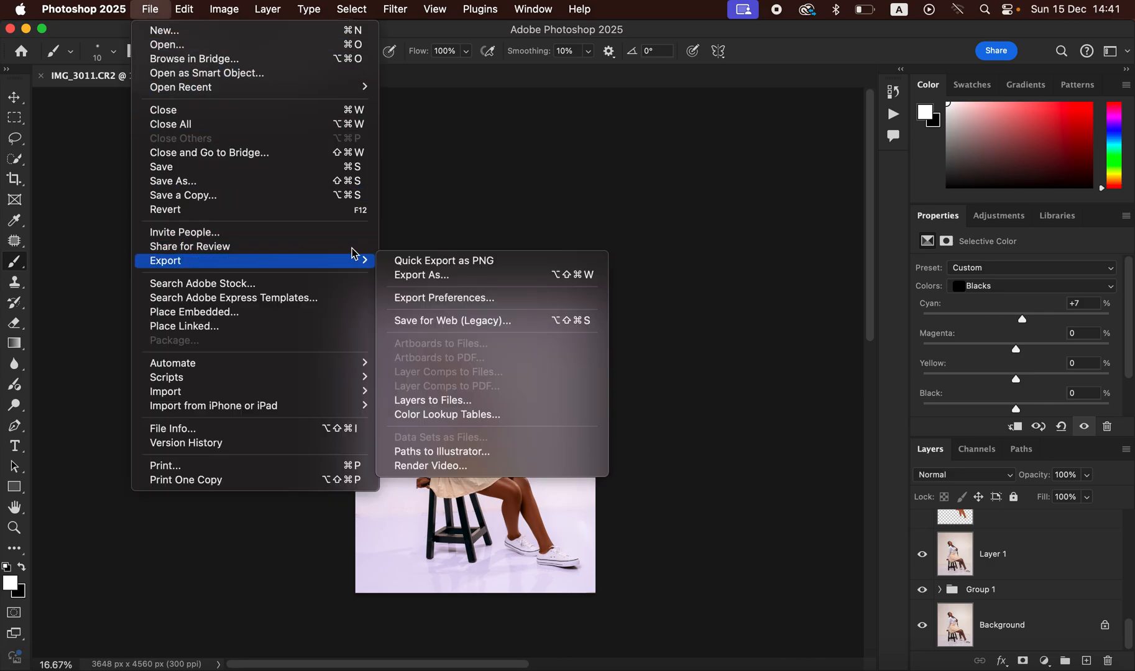
pyautogui.click(449, 277)
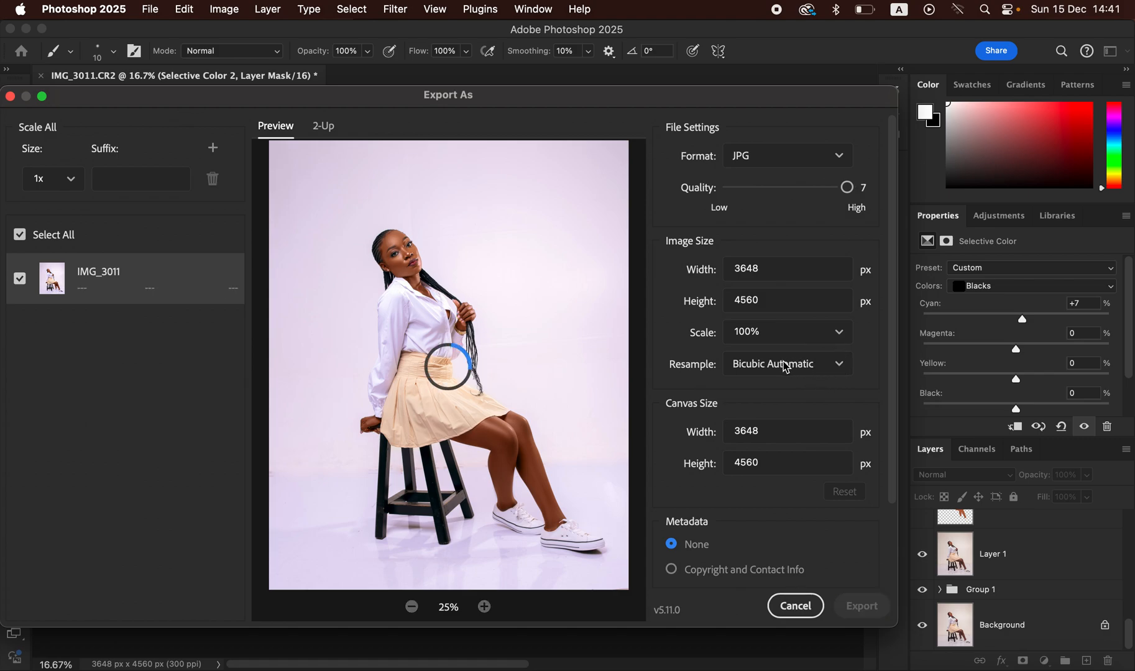
pyautogui.click(802, 367)
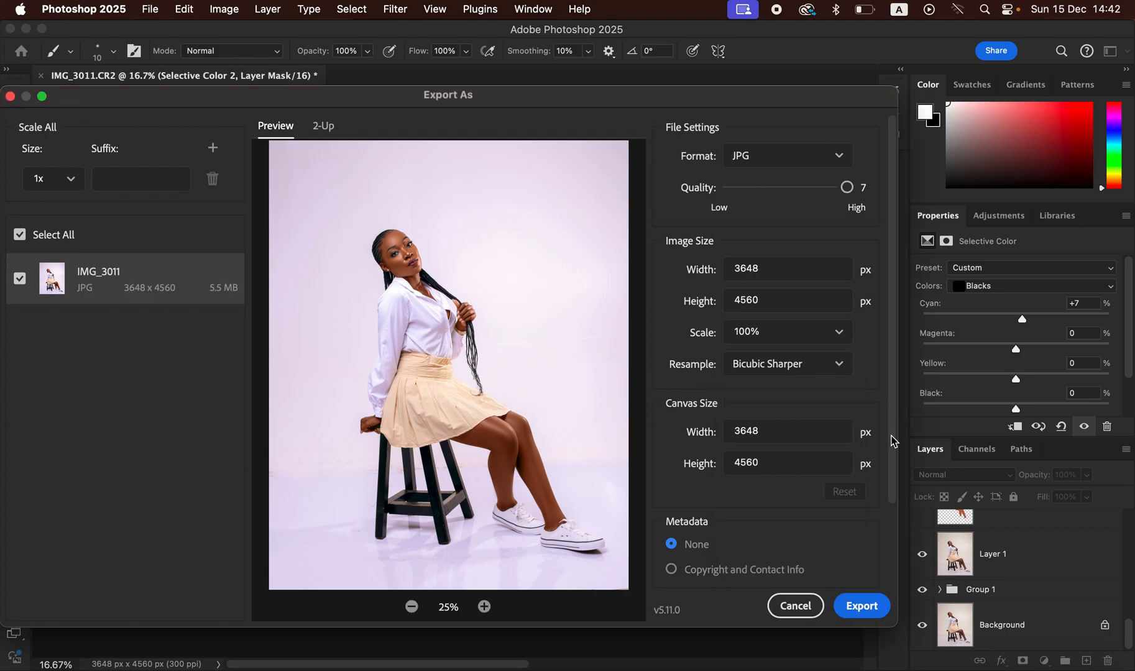
pyautogui.scroll(-1, 893, 442)
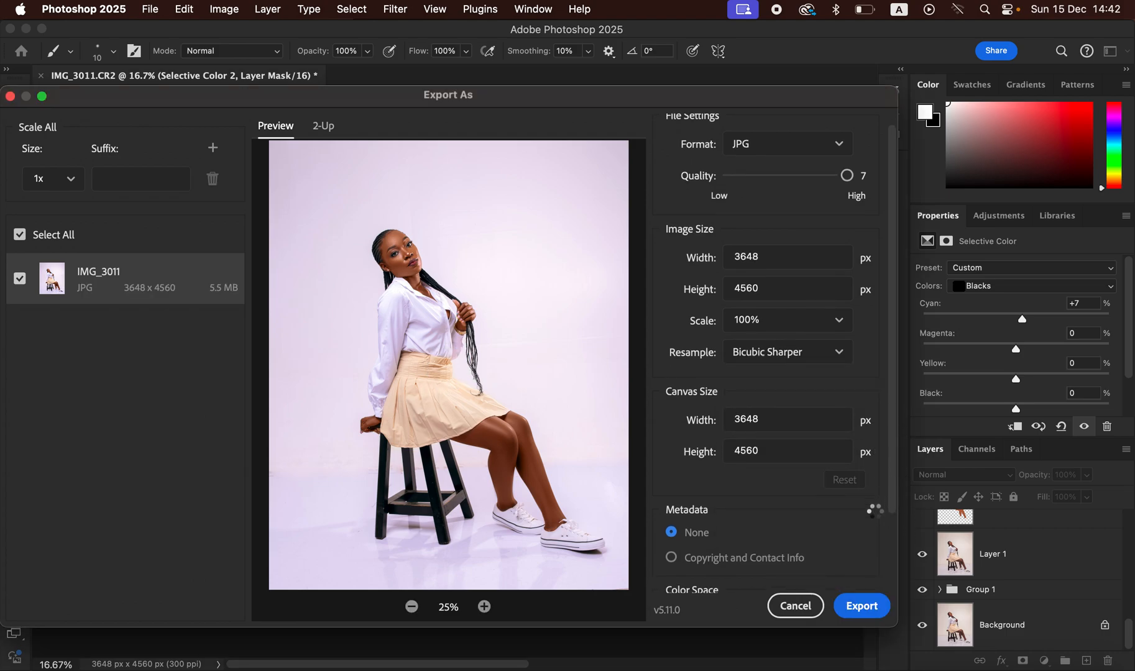
pyautogui.scroll(-3, 895, 522)
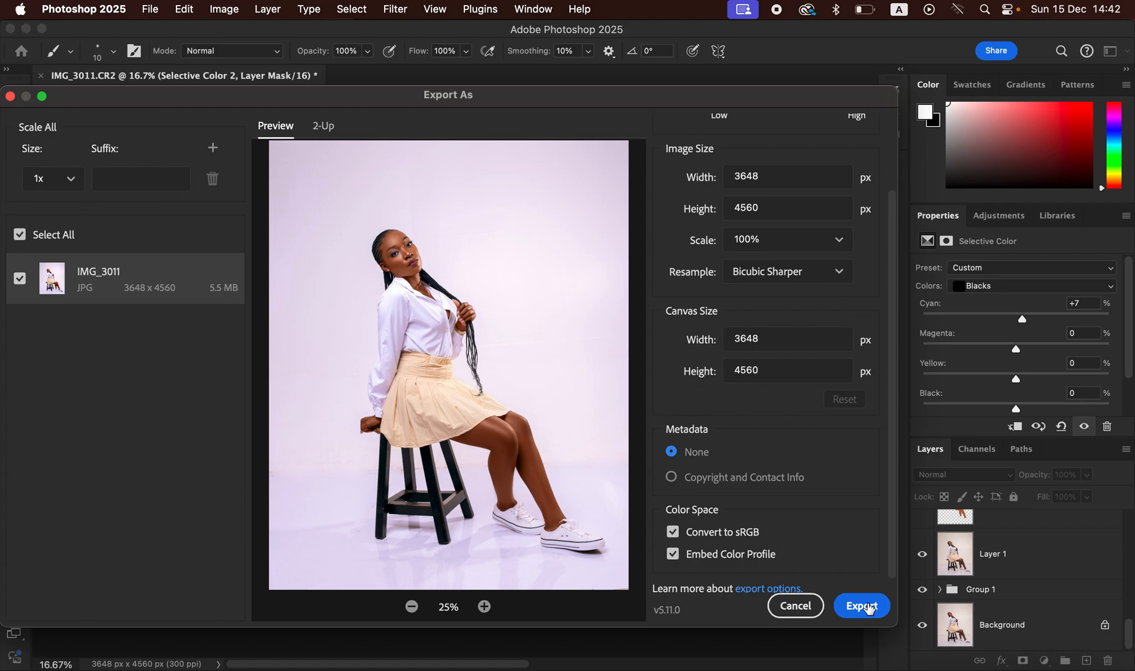
pyautogui.click(863, 614)
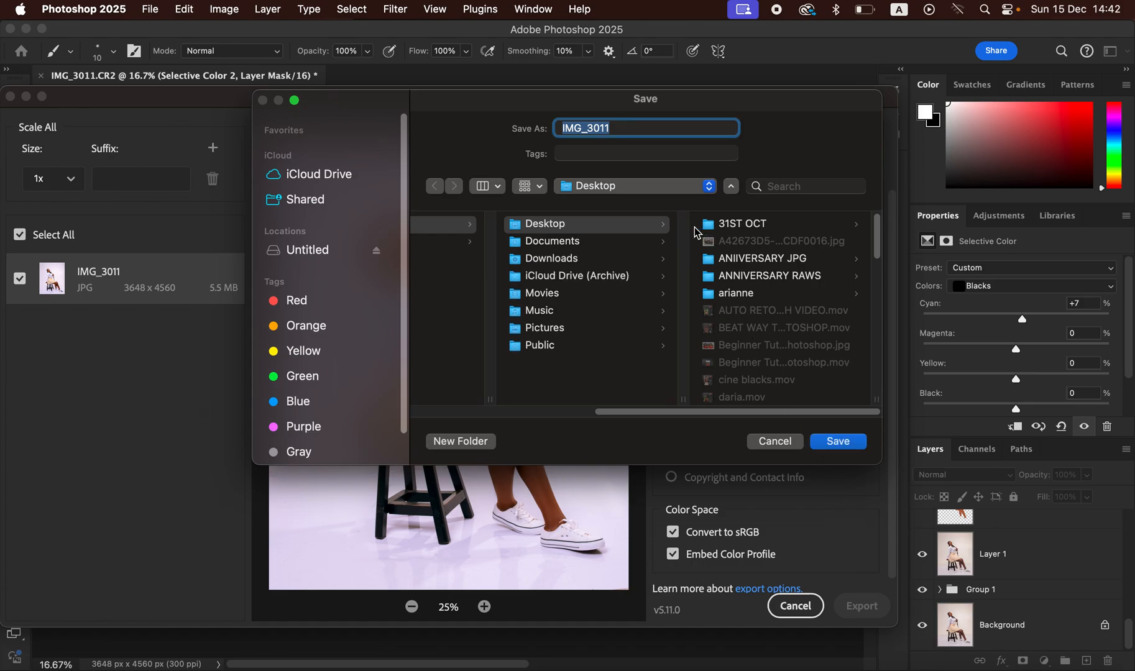
pyautogui.click(776, 442)
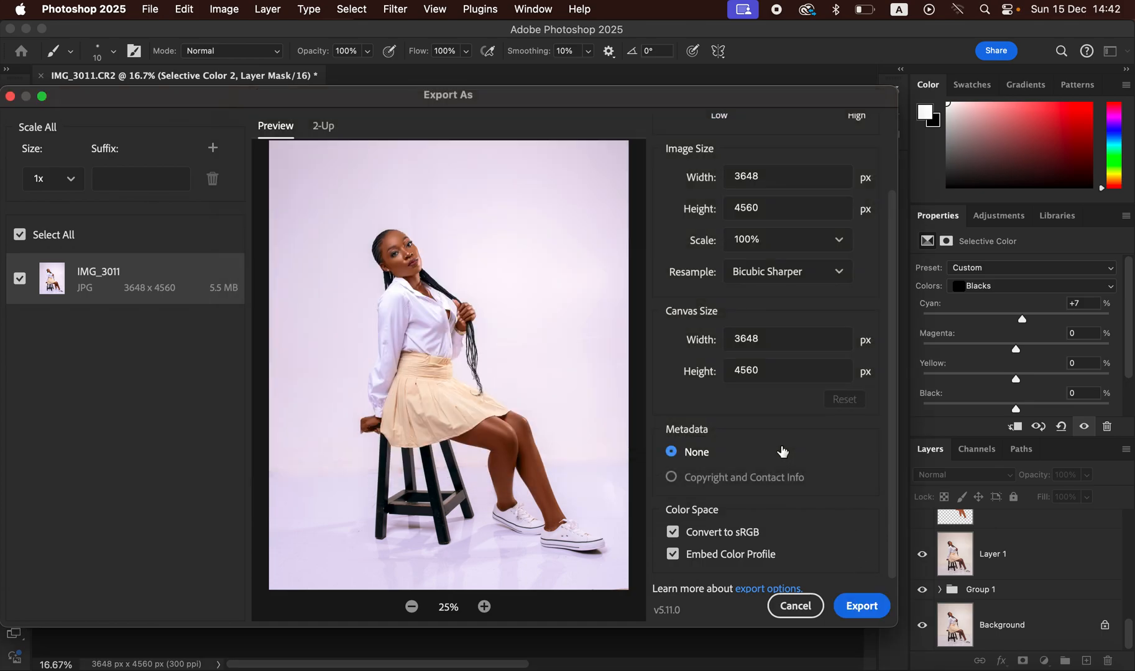
pyautogui.click(796, 607)
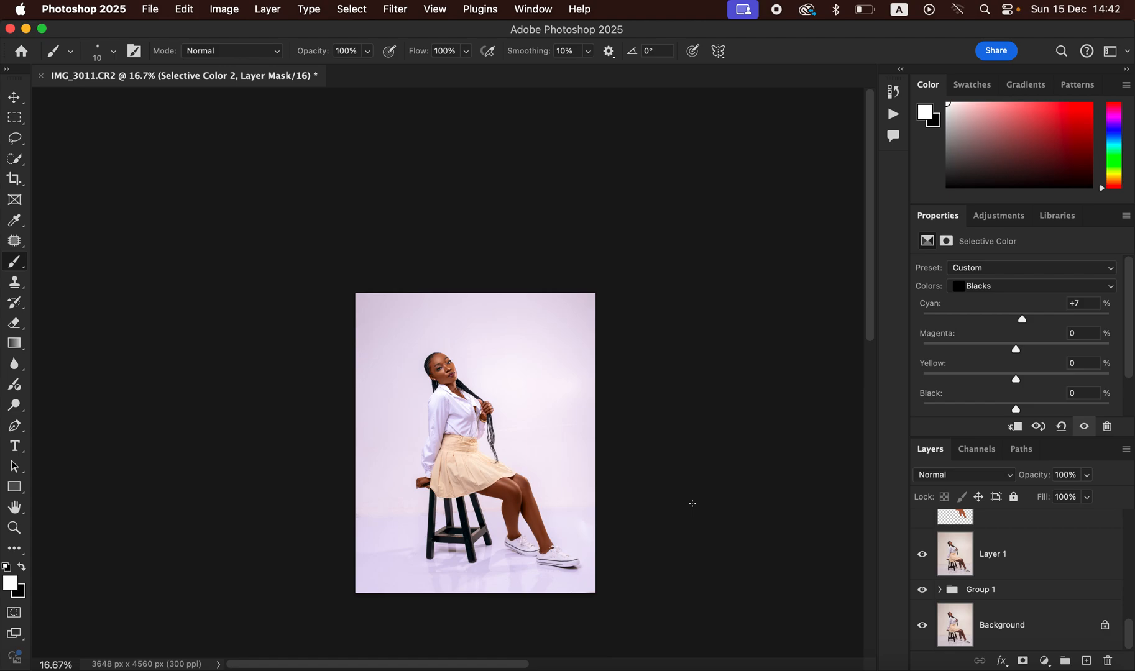
pyautogui.press('super+plus')
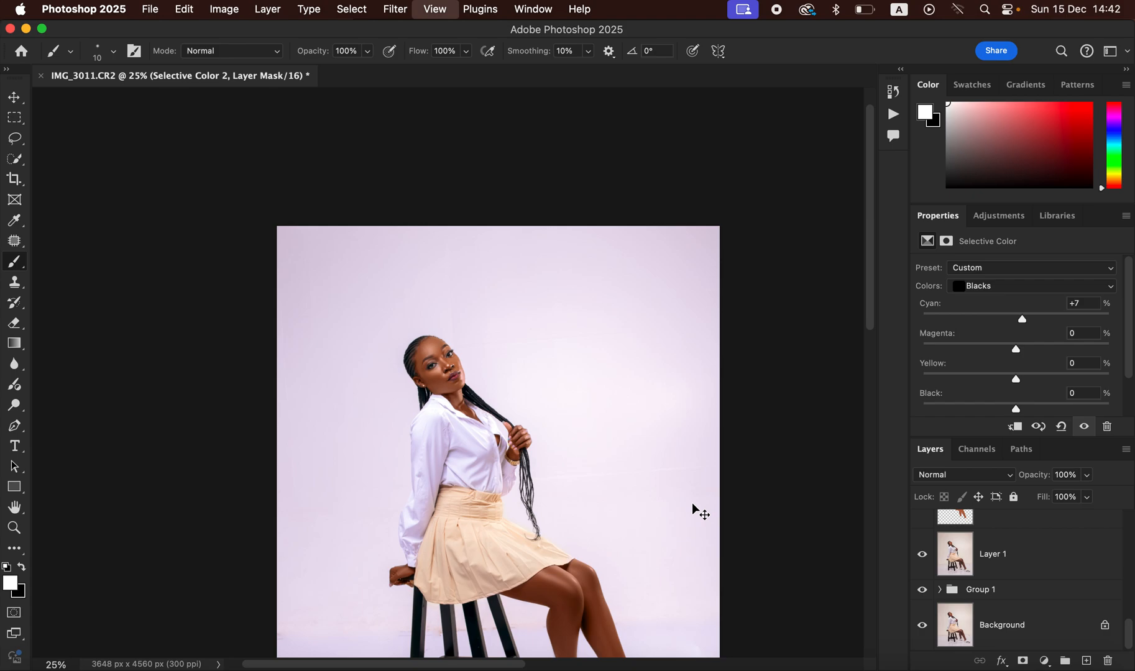
pyautogui.press('super+plus')
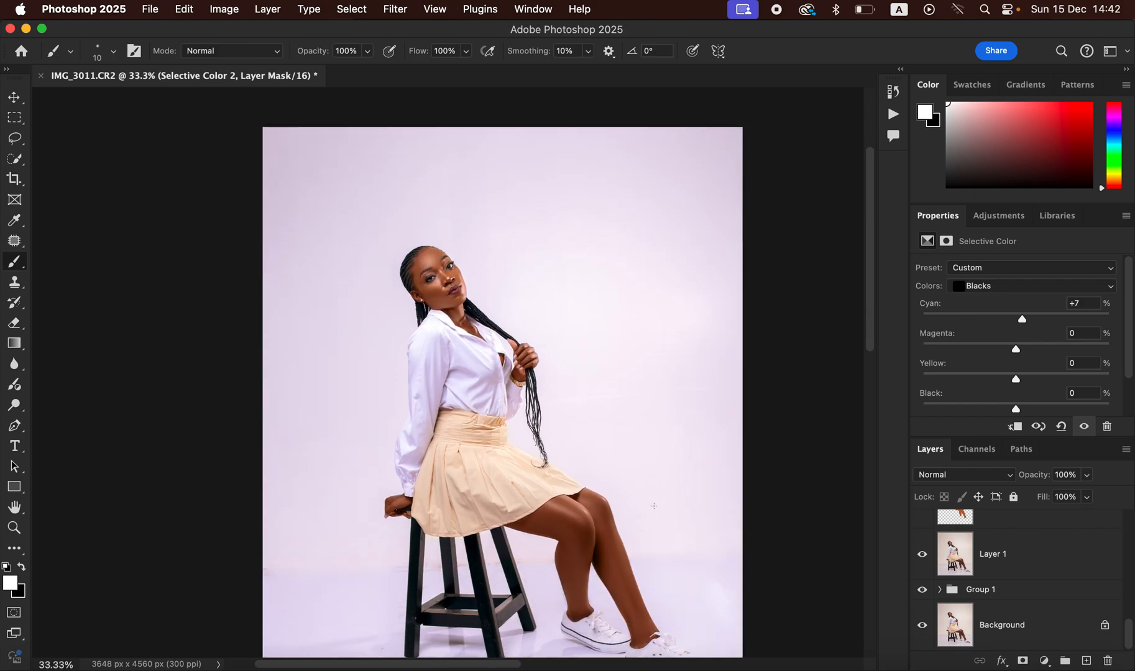
pyautogui.scroll(-2, 654, 506)
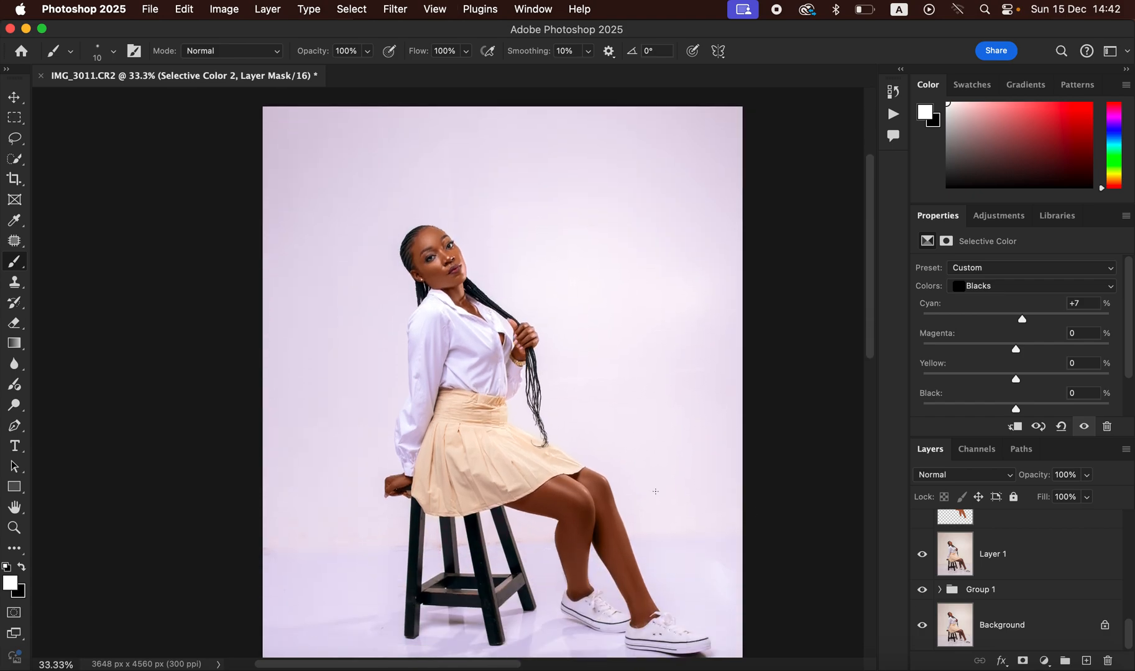